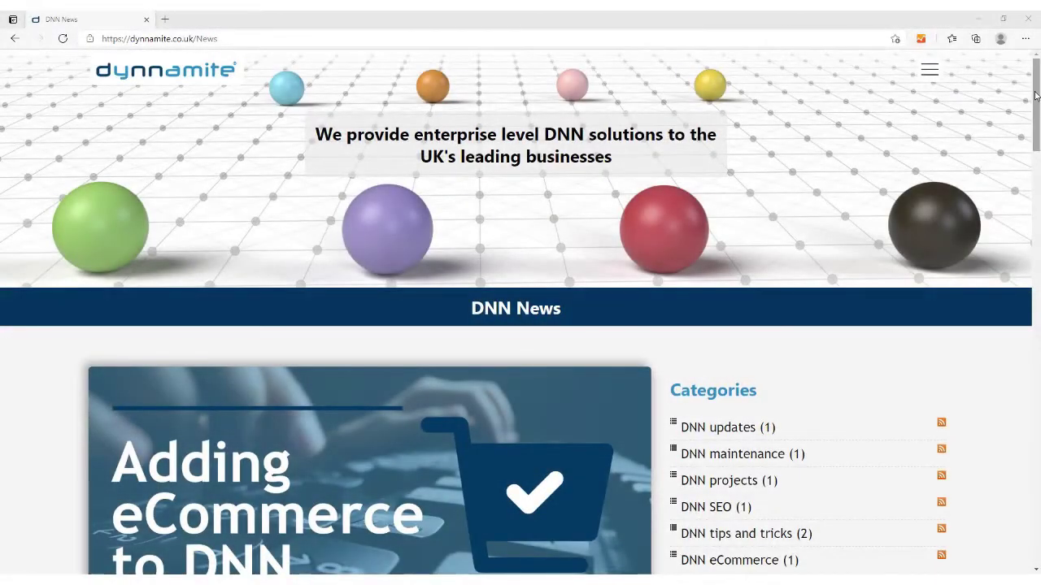
# Step: Scroll down through the DNN News blog page
pyautogui.click(1035, 96)
pyautogui.moveTo(1035, 96); pyautogui.dragTo(1035, 139)
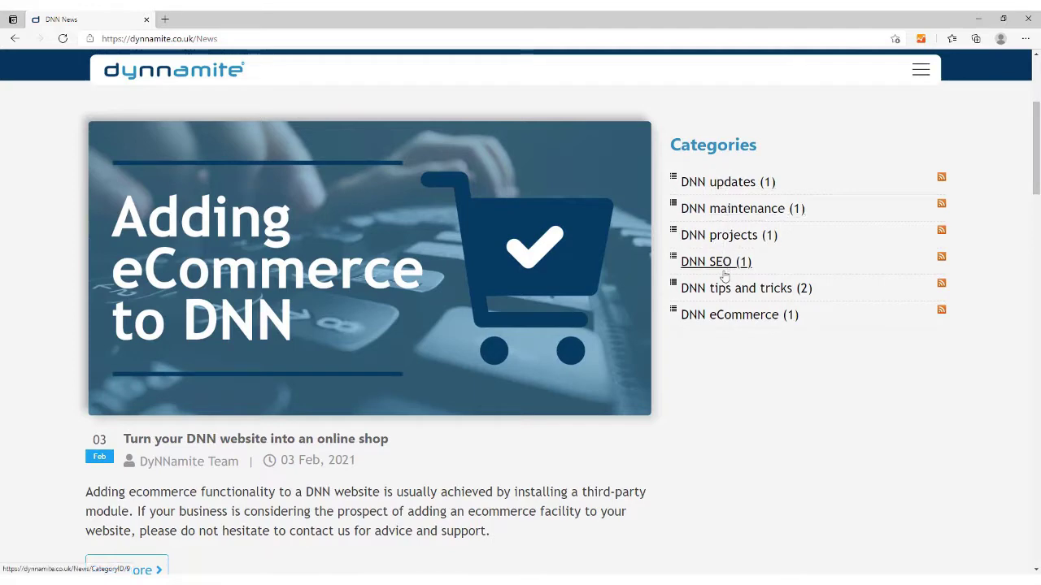
pyautogui.scroll(-1, 722, 366)
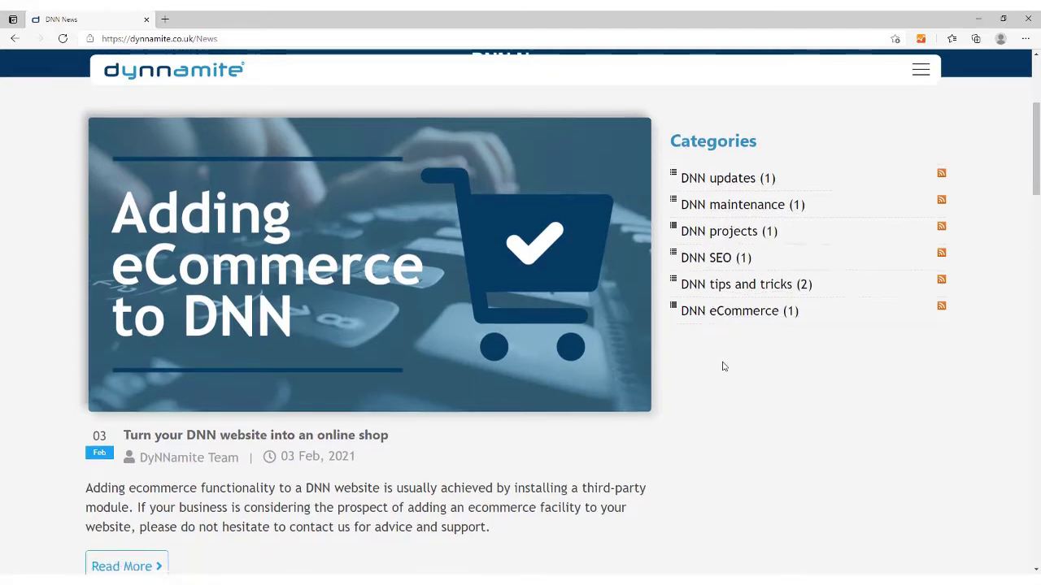
pyautogui.scroll(-1, 722, 366)
pyautogui.scroll(-1, 722, 366)
pyautogui.scroll(-1, 722, 365)
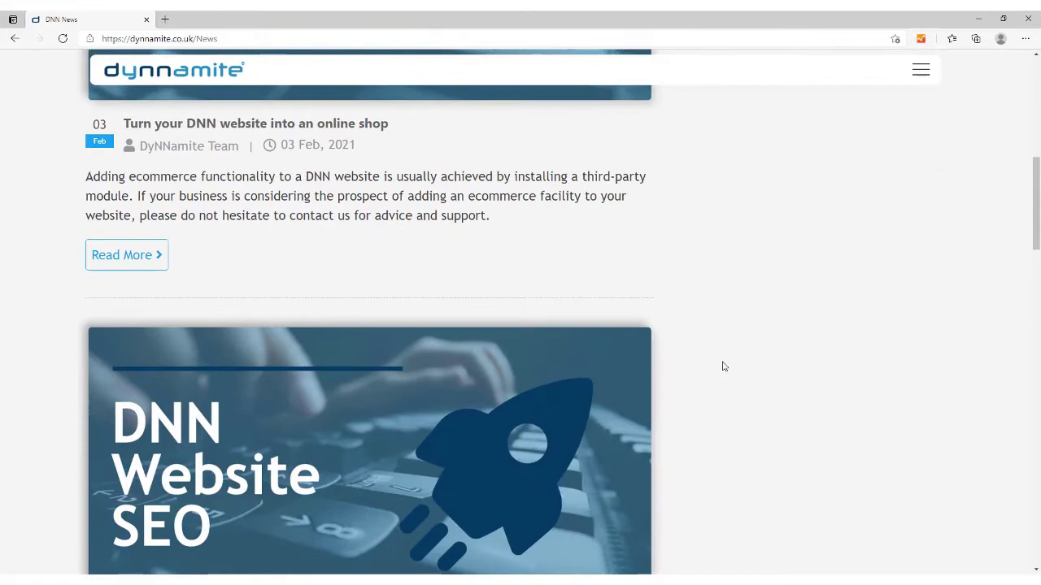
pyautogui.scroll(-1, 722, 365)
pyautogui.scroll(-1, 722, 365)
pyautogui.scroll(-1, 722, 366)
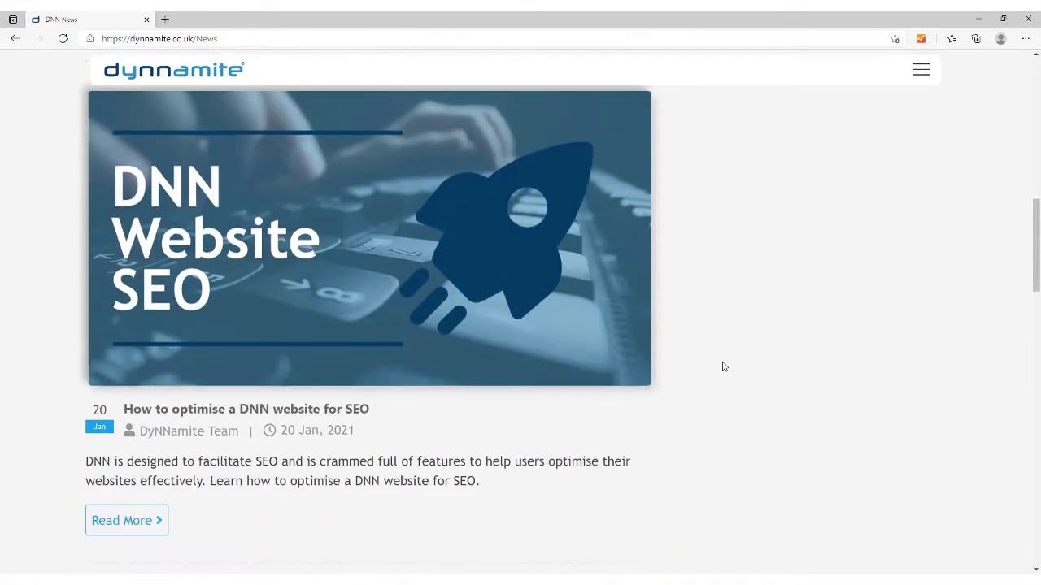
pyautogui.scroll(-1, 720, 365)
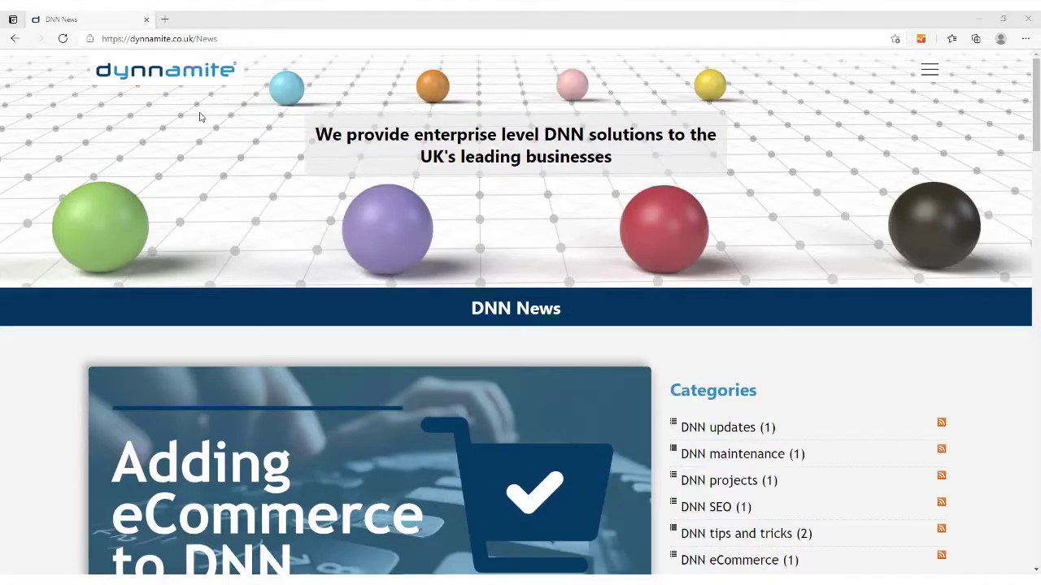
# Step: Log in through the site's /login address, then return to the News page from the menu
pyautogui.moveTo(218, 39); pyautogui.dragTo(195, 39)
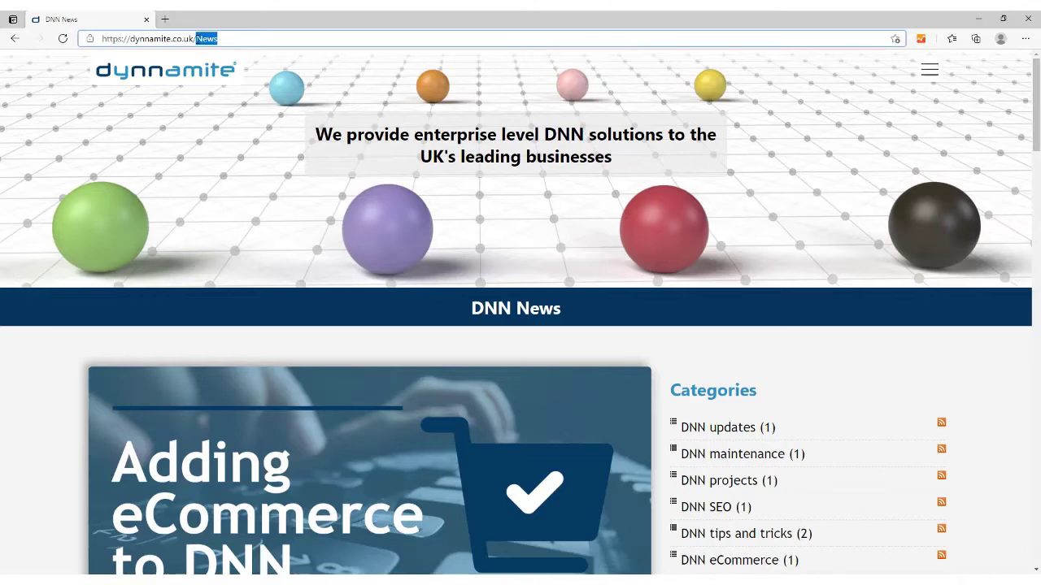
pyautogui.write('login')
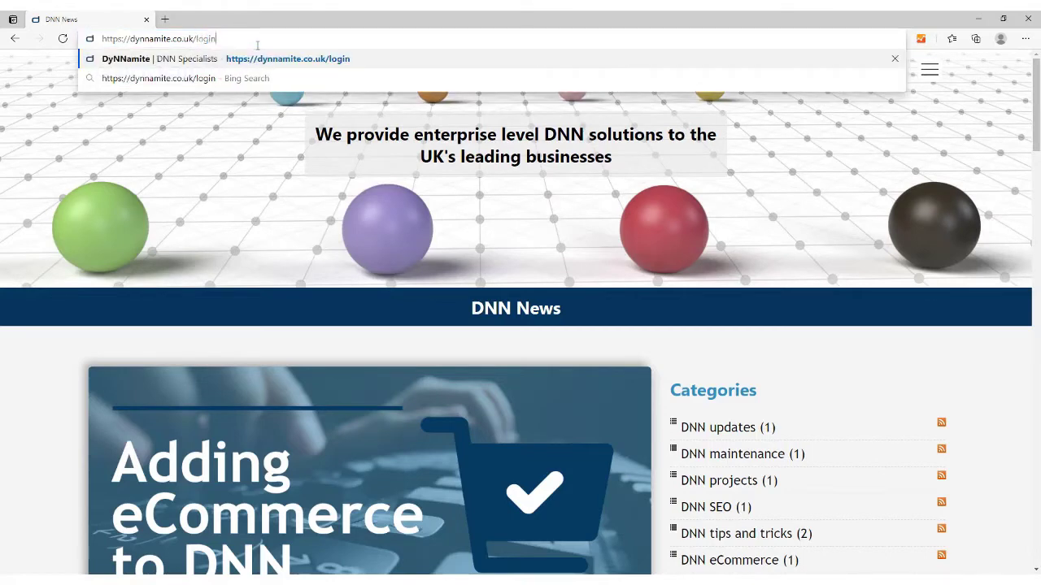
pyautogui.press('Return')
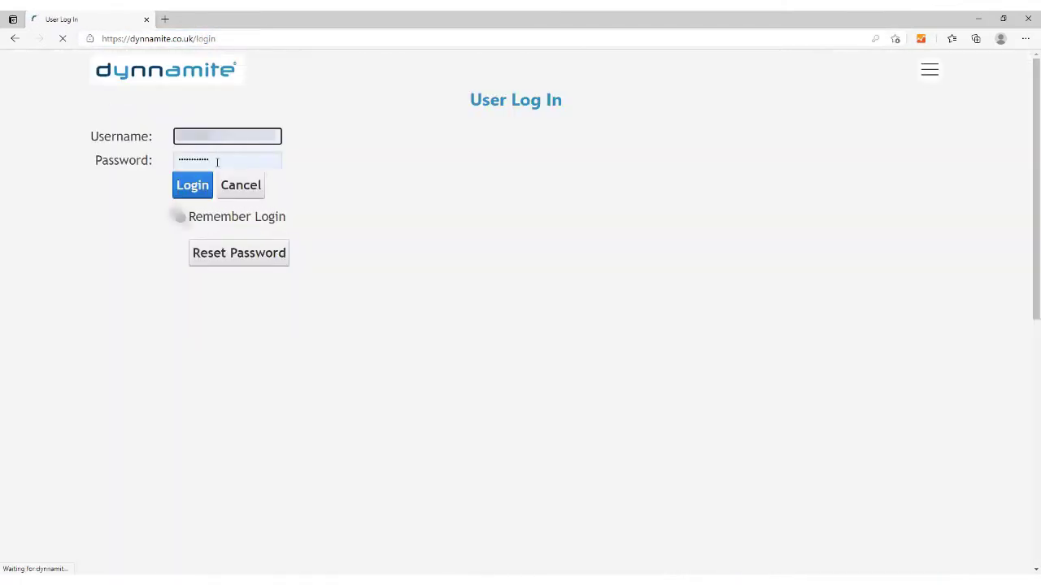
pyautogui.press('Return')
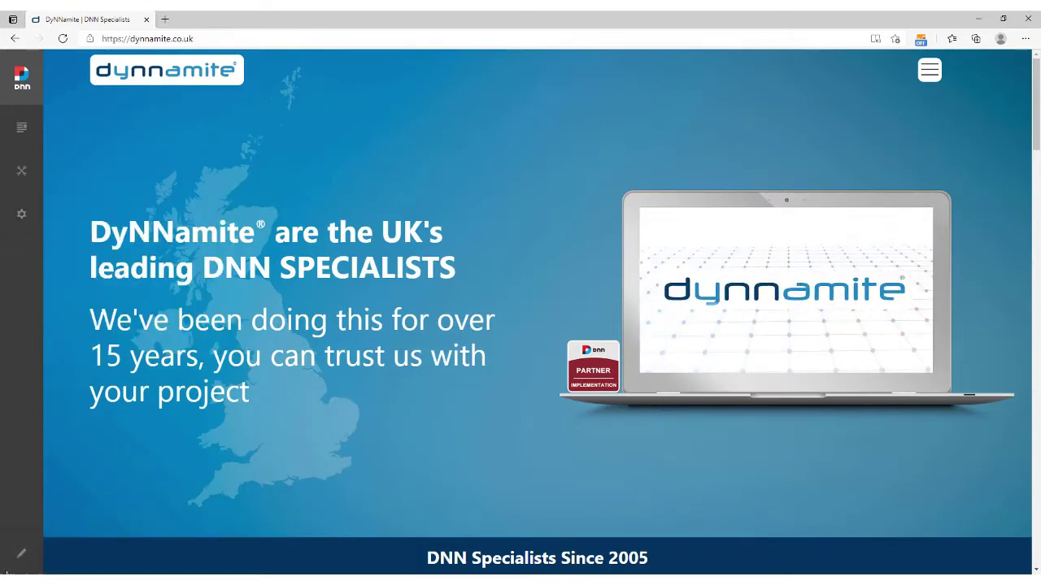
pyautogui.click(929, 70)
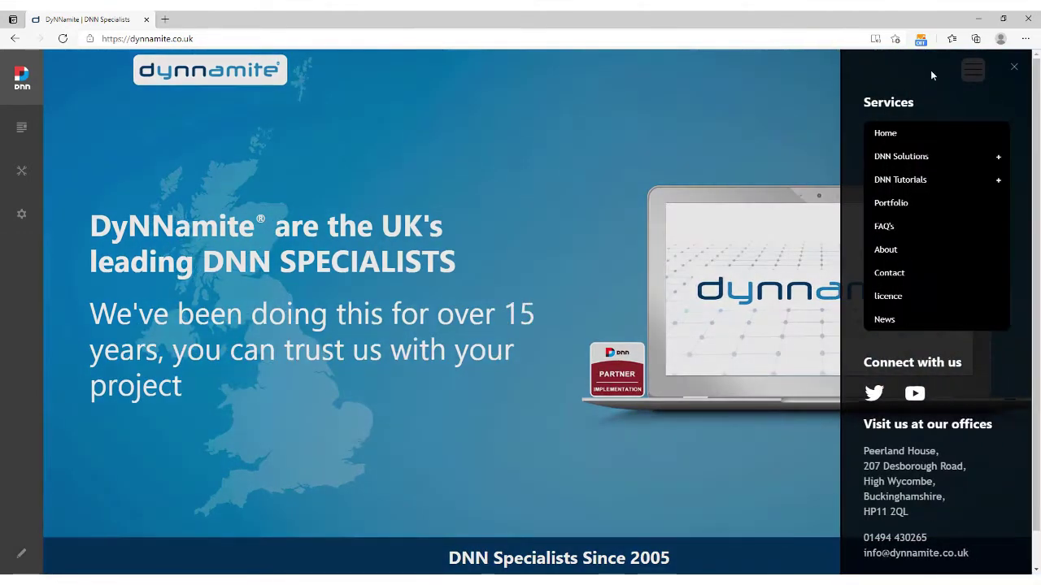
pyautogui.click(885, 320)
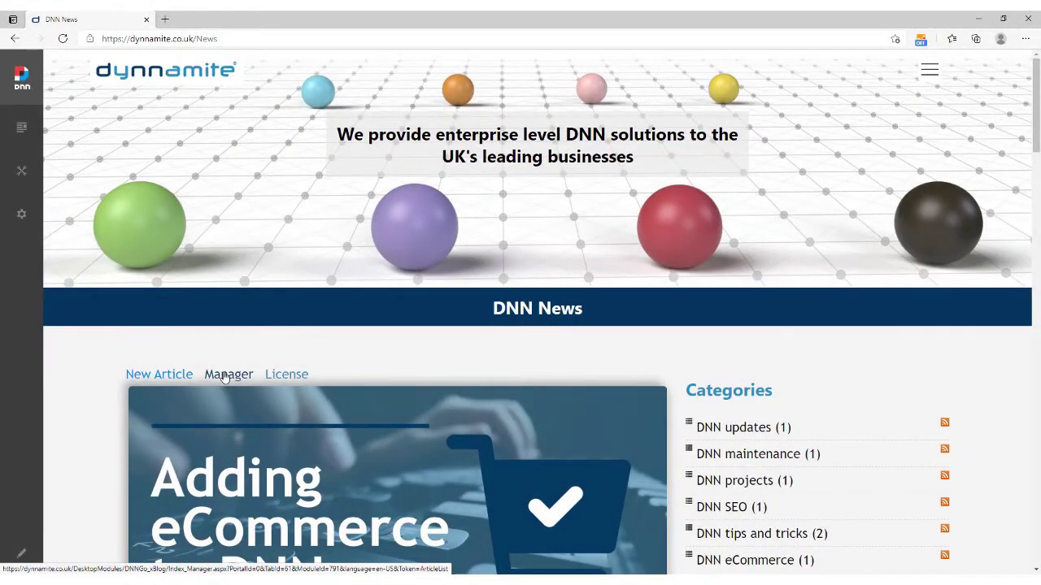
# Step: Open the xBlog Manager's All Posts list in a new tab
pyautogui.click(226, 374)
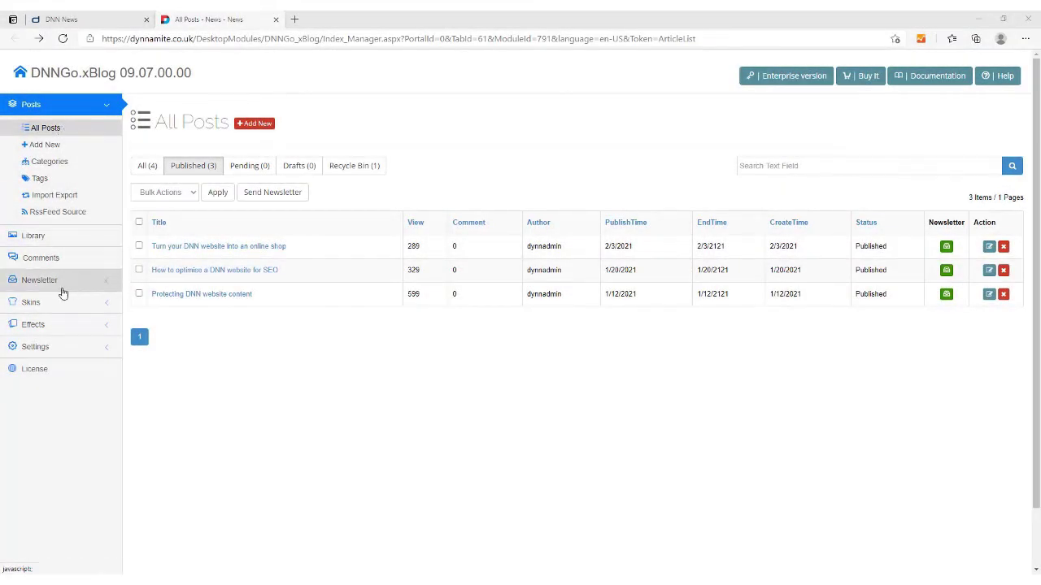
pyautogui.click(33, 304)
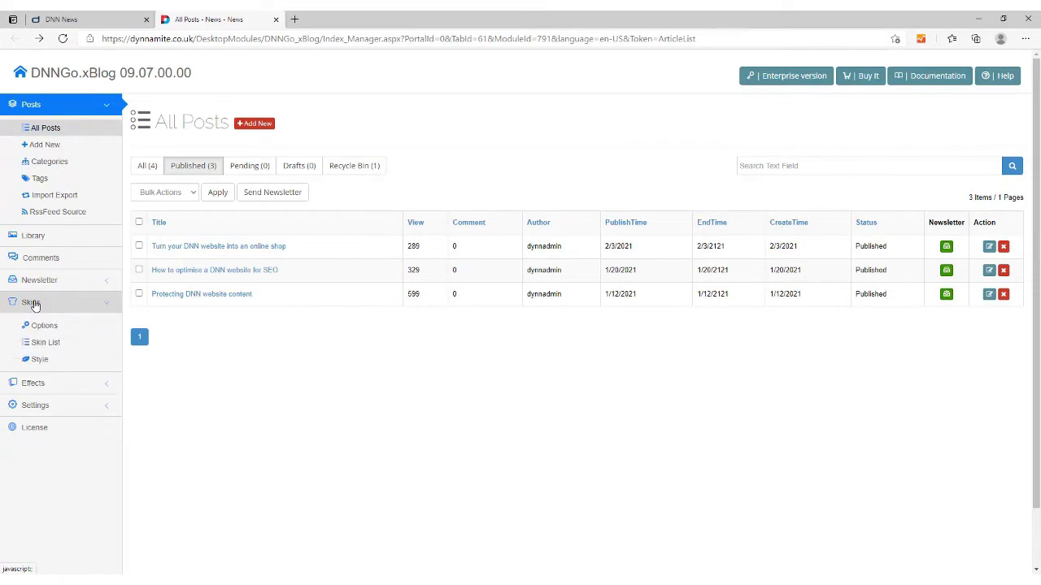
pyautogui.click(42, 327)
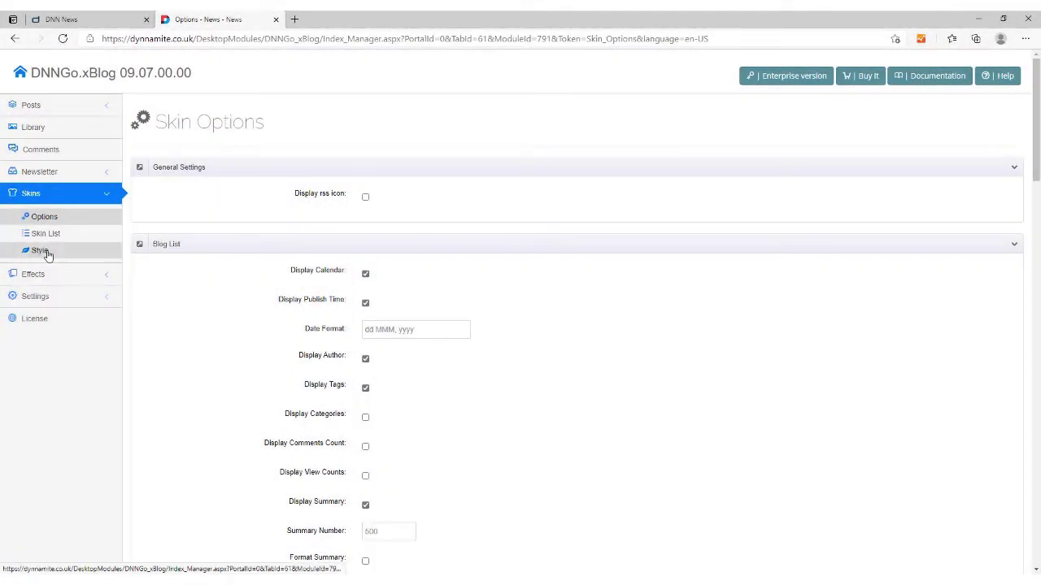
pyautogui.click(47, 253)
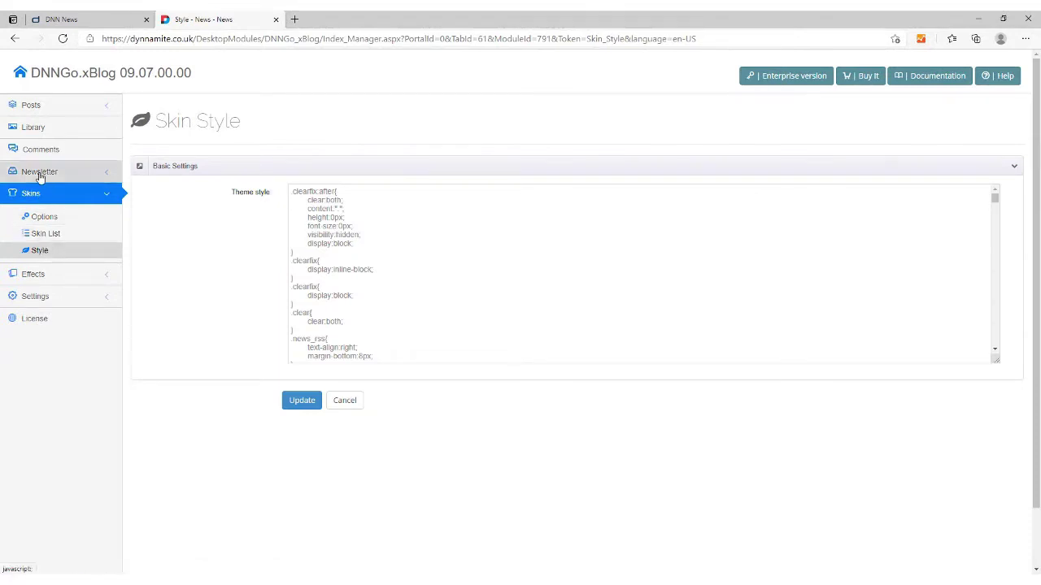
pyautogui.click(54, 283)
pyautogui.click(49, 299)
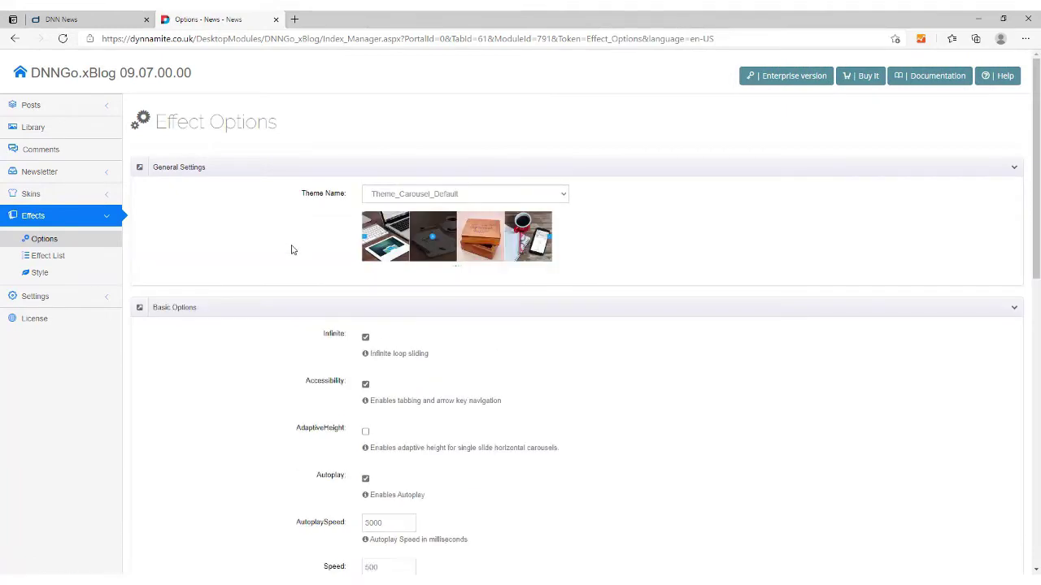
pyautogui.scroll(-1, 292, 253)
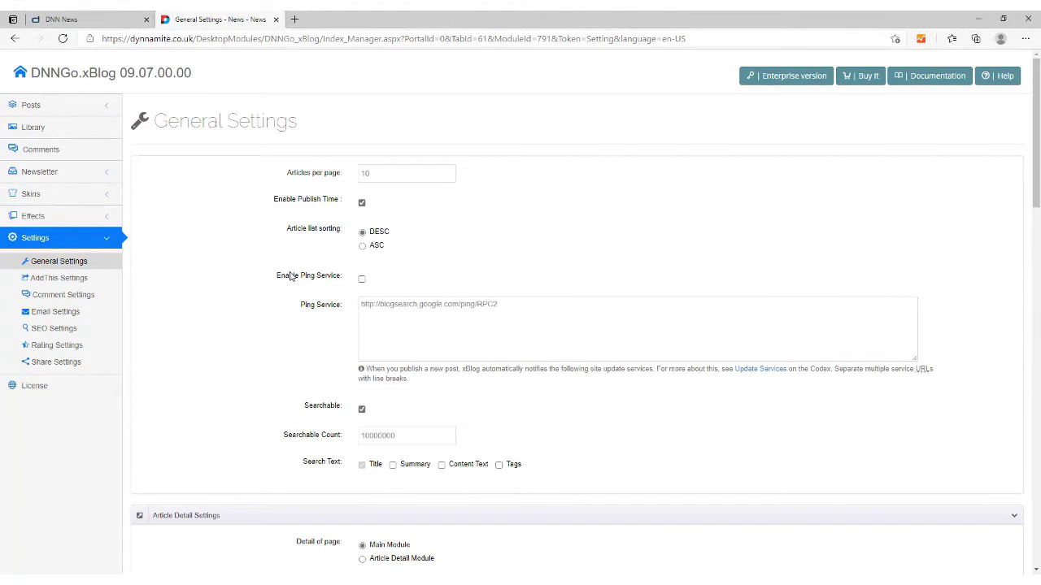
pyautogui.scroll(-2, 291, 277)
pyautogui.scroll(2, 291, 276)
pyautogui.scroll(-2, 220, 277)
pyautogui.scroll(-1, 203, 268)
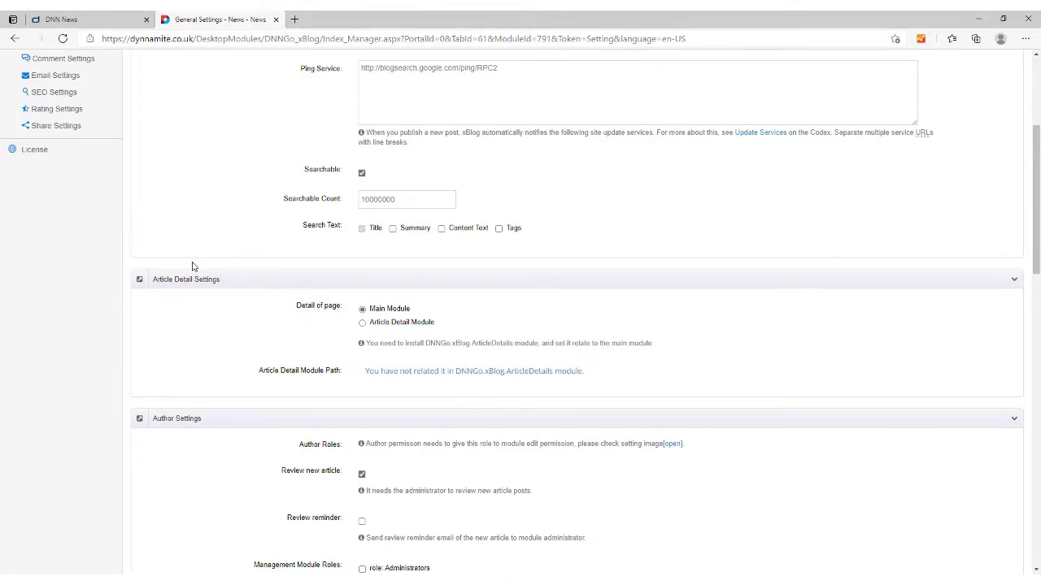
pyautogui.scroll(3, 193, 266)
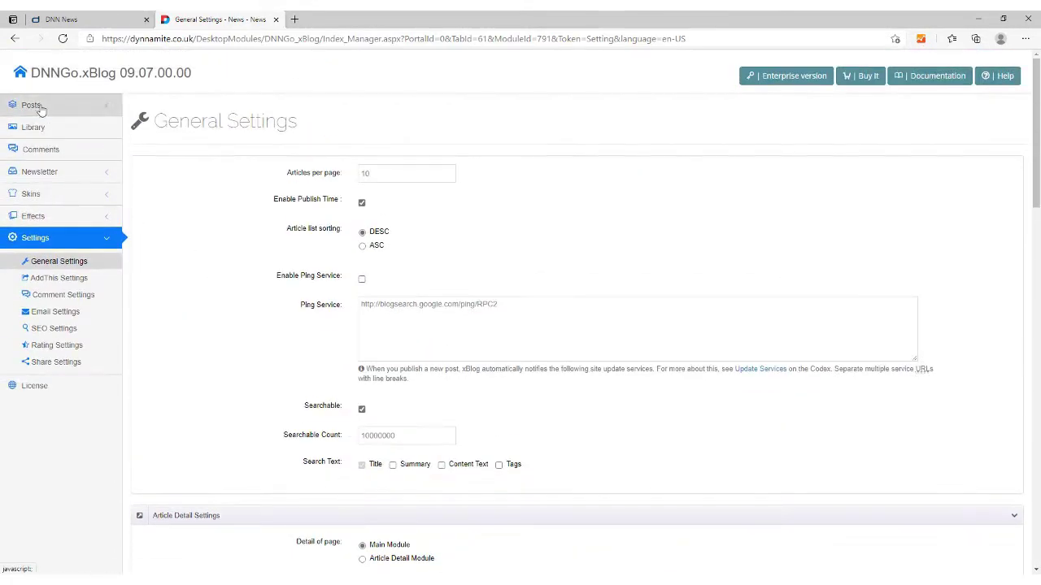
pyautogui.click(39, 107)
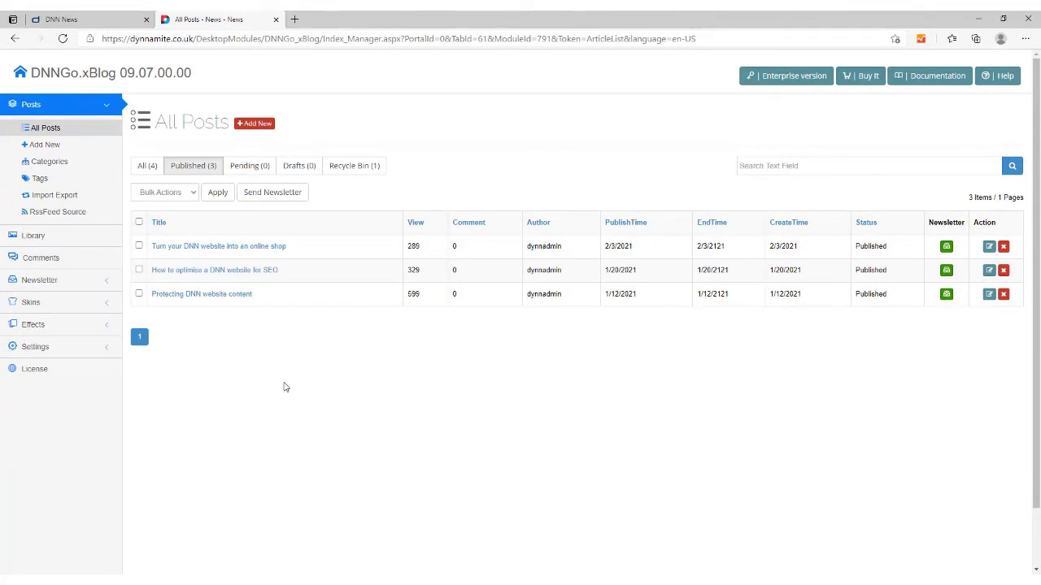
# Step: Add a new post titled 'Blogging made easy with DNN – New video tutorial available now!'
pyautogui.click(255, 128)
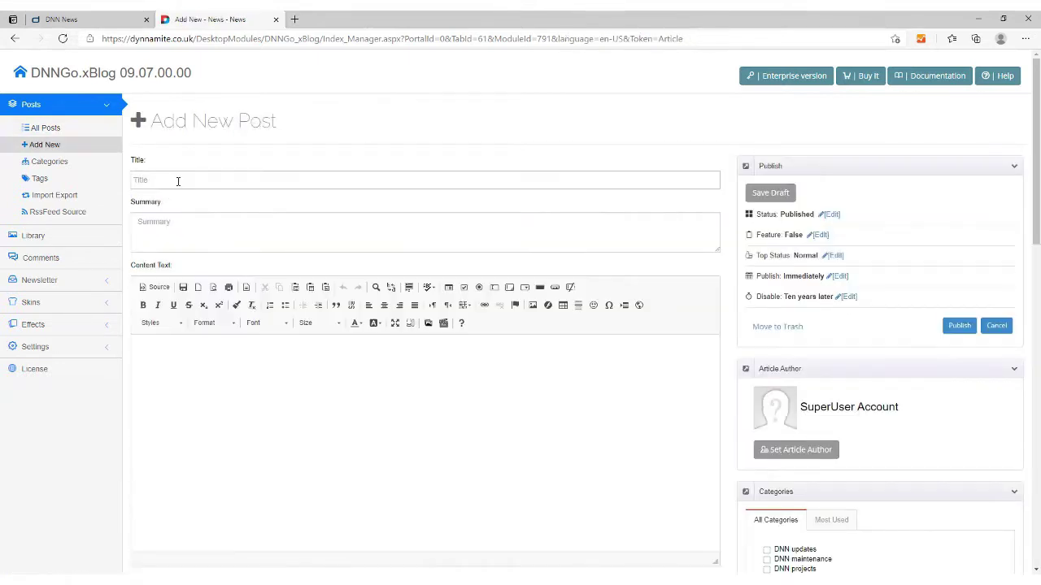
pyautogui.click(255, 179)
pyautogui.write('Blogging made easy with DNN – New video tutorial available now!')
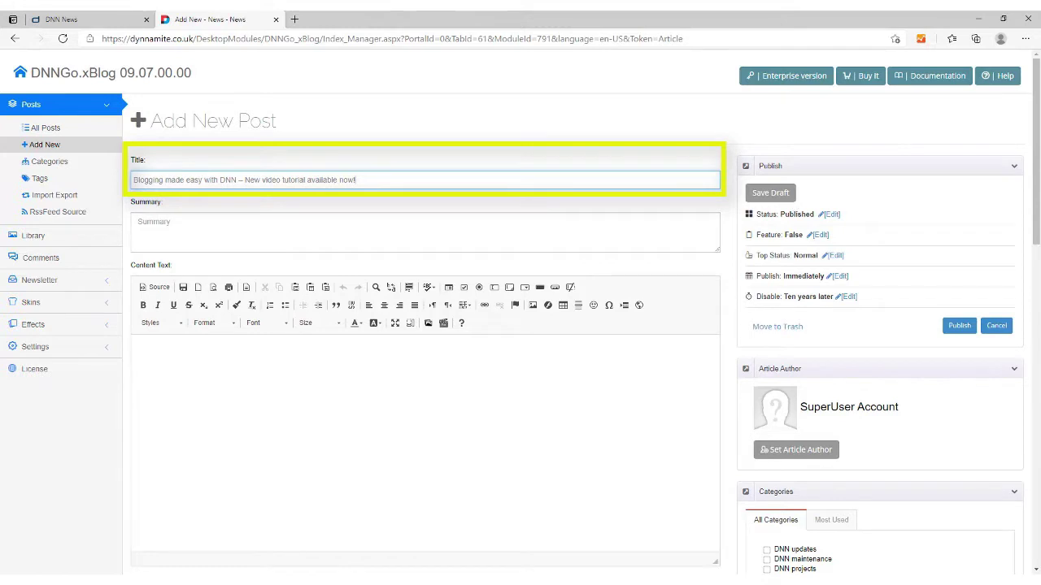
# Step: Enter the post summary and paste the three article paragraphs into the Content Text editor
pyautogui.click(244, 234)
pyautogui.write('In line with our previous tutorial videos, we walk you through the installation of the blog in a step-by-step, user-friendly and above all non-technical way, to empower you to set your blog up with the least possible amount of hassle.')
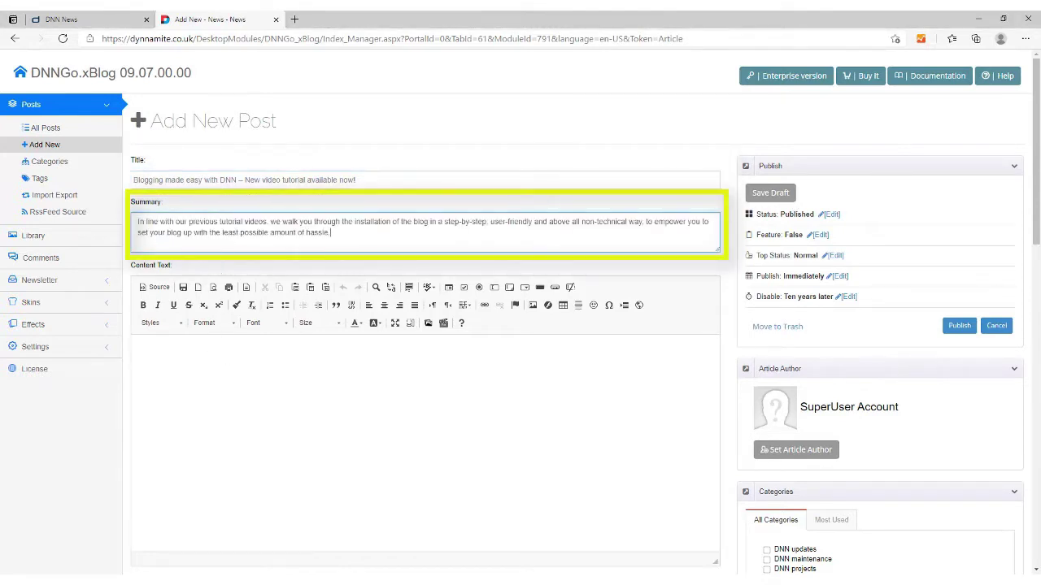
pyautogui.click(290, 376)
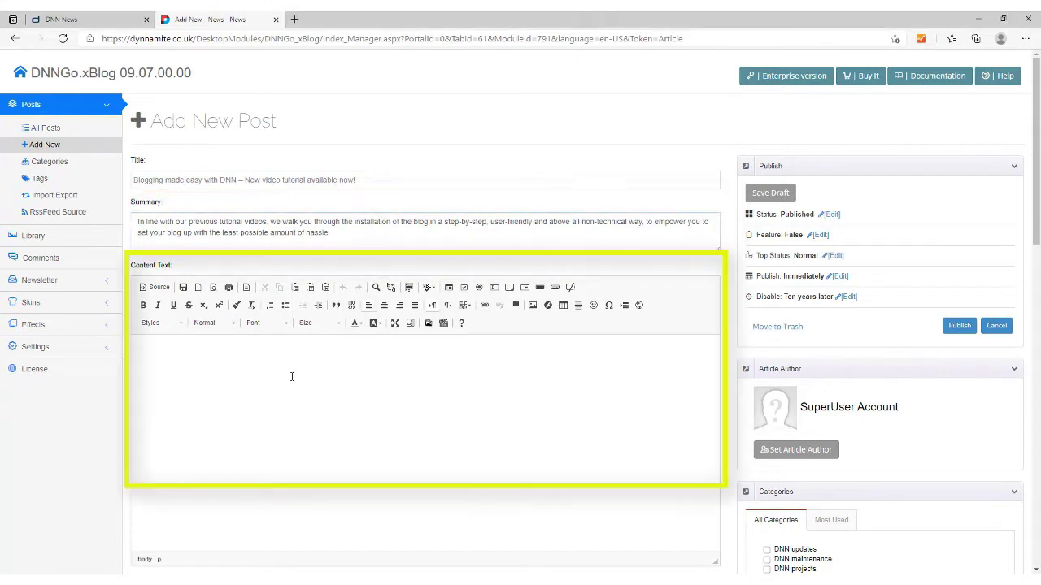
pyautogui.write('DNN is an incredibly easy-to-use CMS platform that requires no knowledge of coding in order to carry out updates to content. This makes DNN the ideal solution for blogging or for creating website newsroom content, especially if an off-the-shelf, blogging module is added to a DNN website, to make the admin of that section even more quick and easy. Our preferred solution is xBlog by DNNGo. At $80 for a single install, this is not the cheapest option but we do find that the time saving it delivers means the extra investment more than pays for itself. We use this blog module for DNN in our latest tutorial video, “How to set up a blog in DNN”.  The events of recent times have pushed more and more interaction between brands and their audiences online, and the clients and customers of companies are often looking to find current information about the businesses they buy from. A blog is a great way to keep all stakeholders informed of company news – whether its new product launches, opening of branches, issuing of special offers or milestones in expansion. Therefore, we thought a video explaining how to set up a blog in DNN would be especially useful right now.  In line with our previous tutorial videos, we walk you through the installation of the blog in a step-by-step, user-friendly and above all non-technical way, to empower you to set your blog up with the least possible amount of hassle. You can watch the video here or if you would like to talk to a member of the team about setting up a blog in DNN, please contact us.')
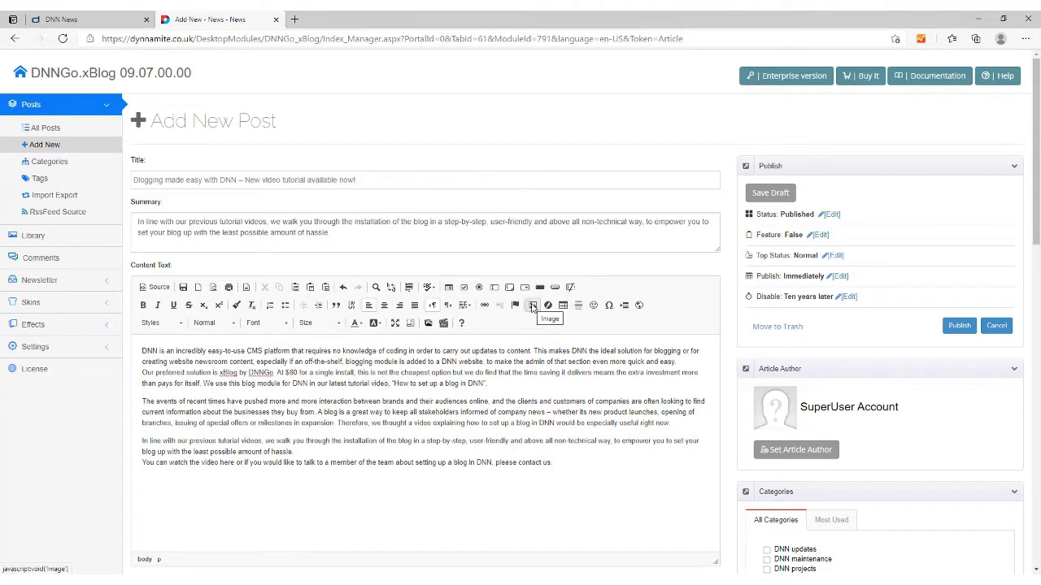
# Step: Dismiss the Image dialog and open the featured image picker listing 19 library pictures
pyautogui.click(533, 306)
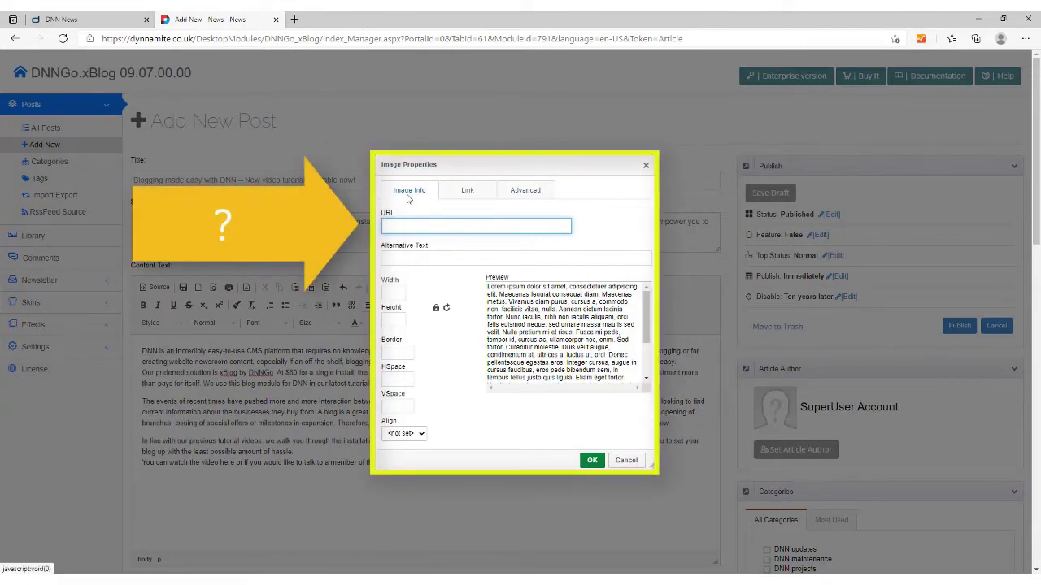
pyautogui.click(625, 461)
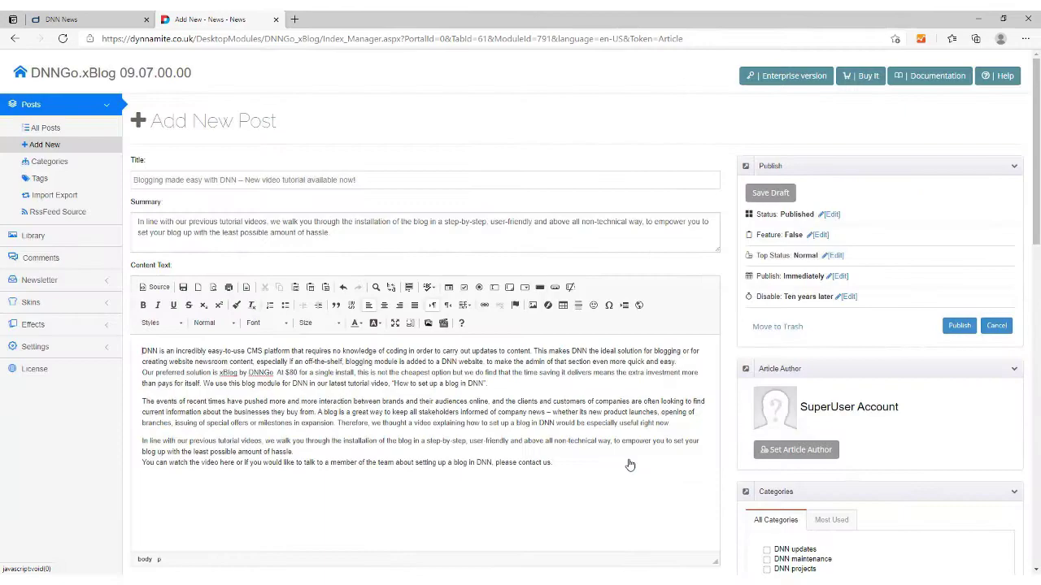
pyautogui.scroll(-3, 561, 395)
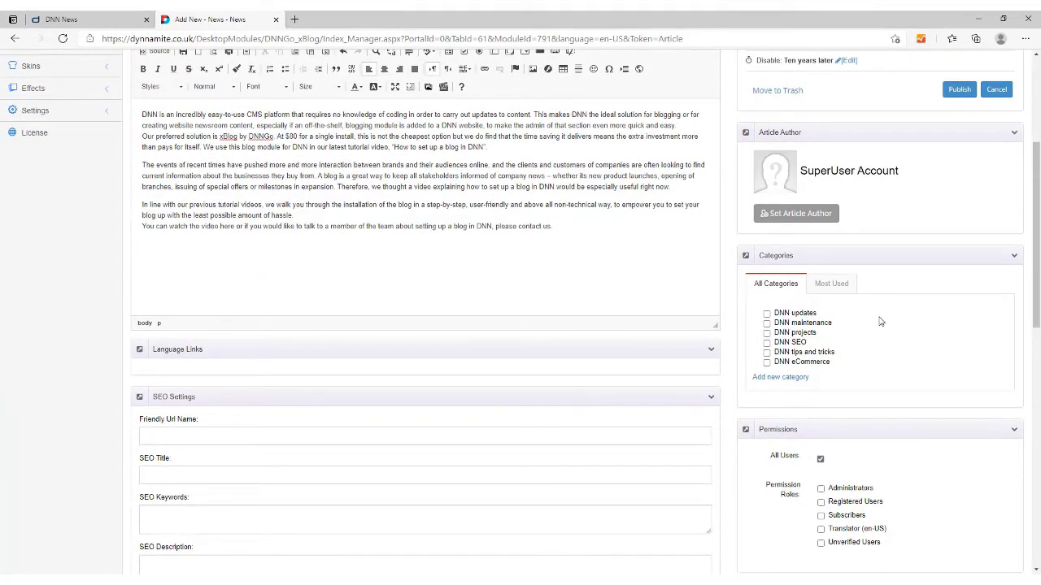
pyautogui.scroll(-3, 879, 322)
pyautogui.scroll(-2, 879, 321)
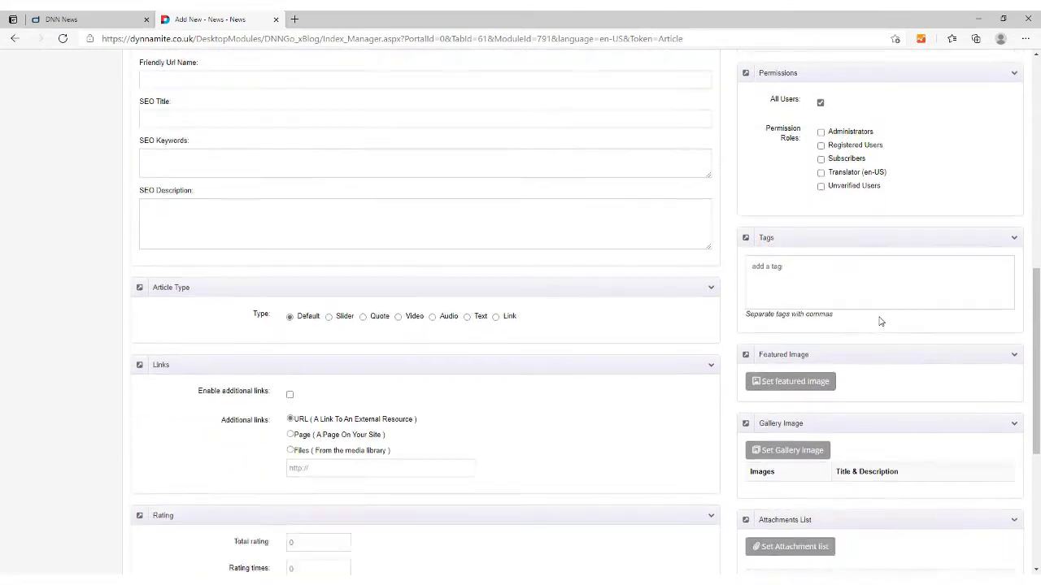
pyautogui.click(798, 346)
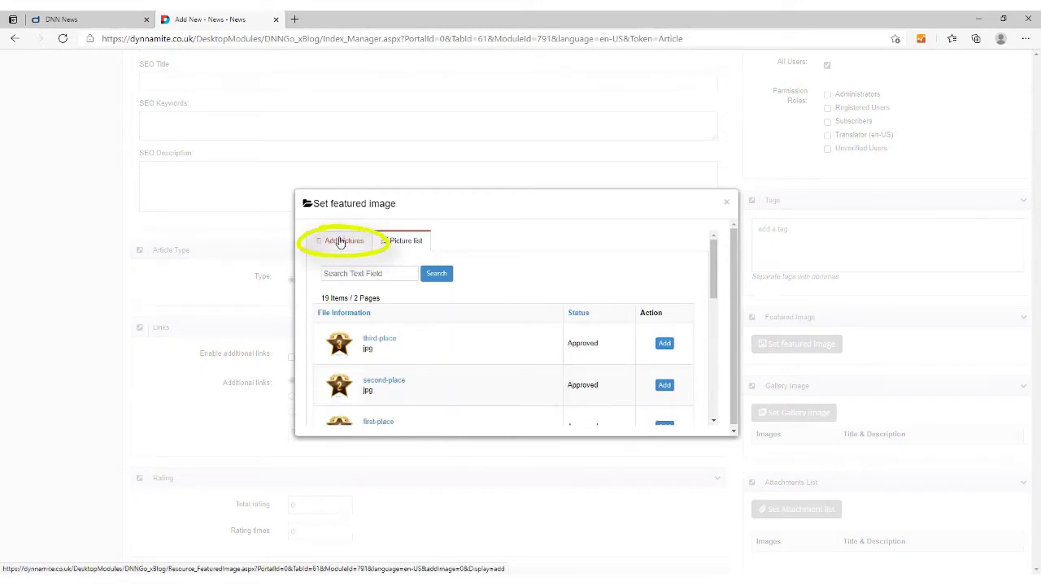
# Step: Upload the set-blog-blue banner image and open it in its own browser tab
pyautogui.click(342, 237)
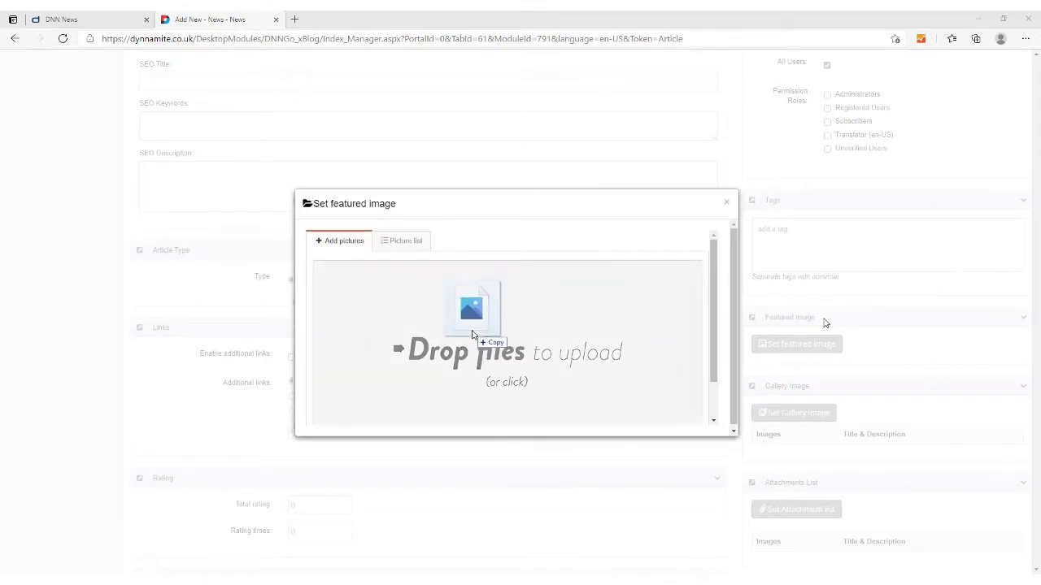
pyautogui.moveTo(823, 322); pyautogui.dragTo(469, 343)
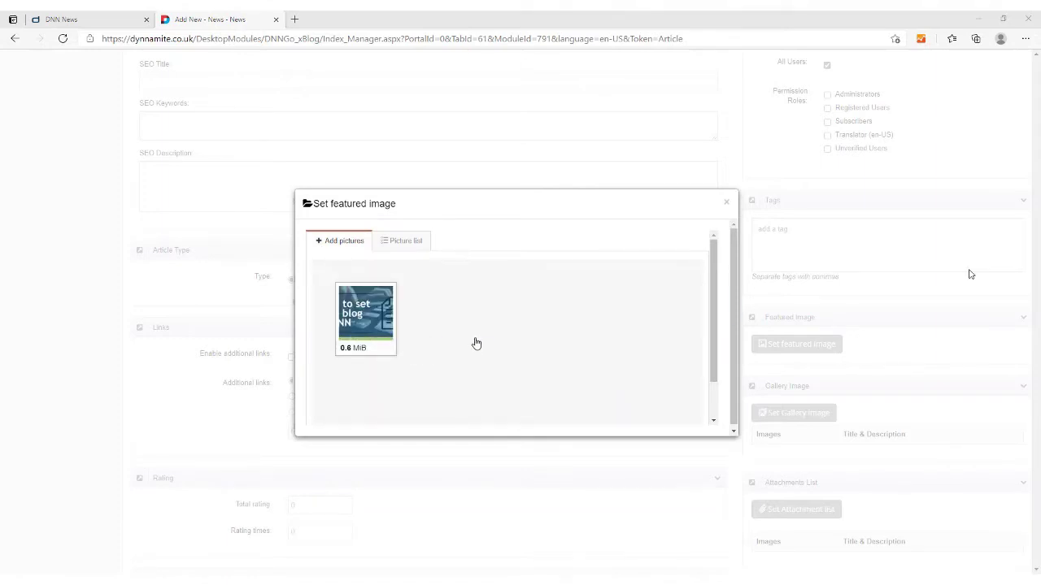
pyautogui.click(403, 242)
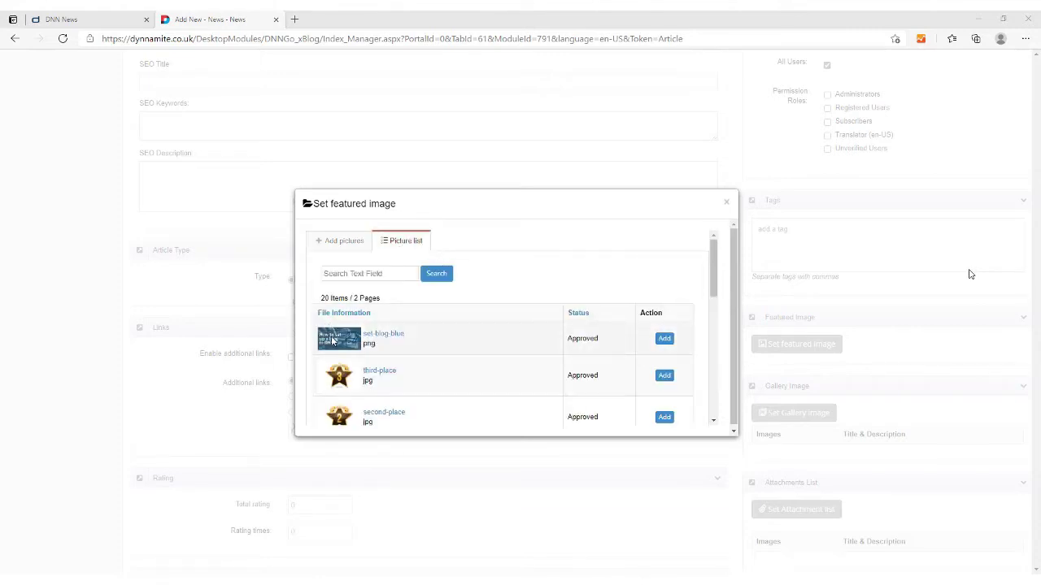
pyautogui.rightClick(387, 338)
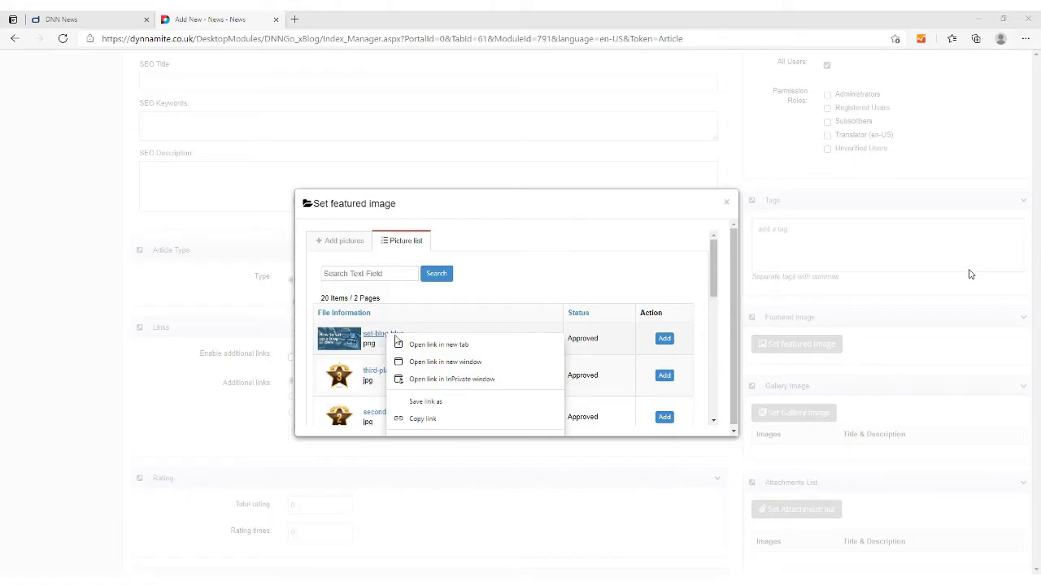
pyautogui.click(406, 344)
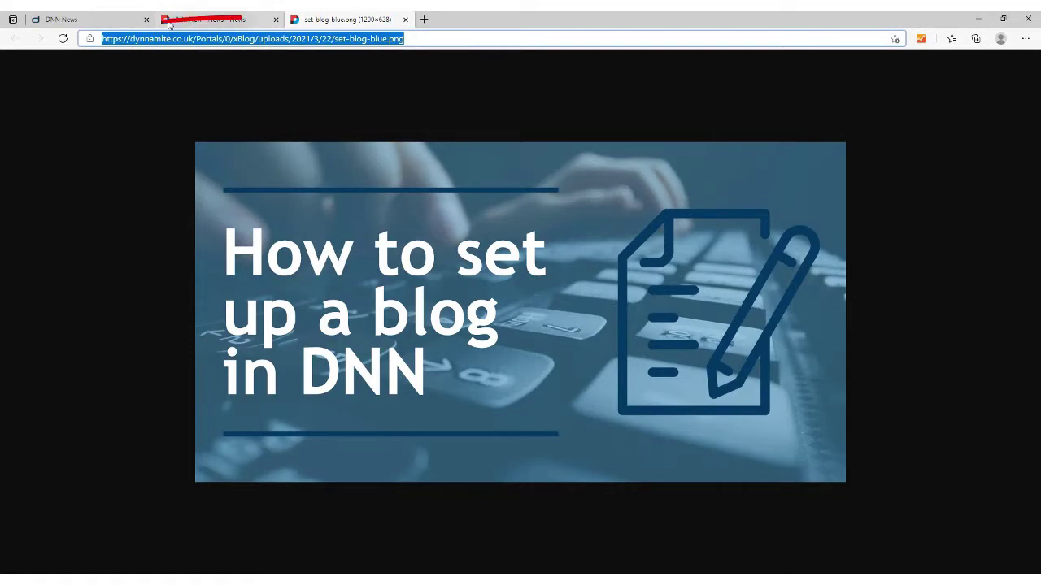
# Step: At the top of the post body, insert an image using the set-blog-blue URL made site-relative
pyautogui.click(169, 24)
pyautogui.scroll(-1, 399, 360)
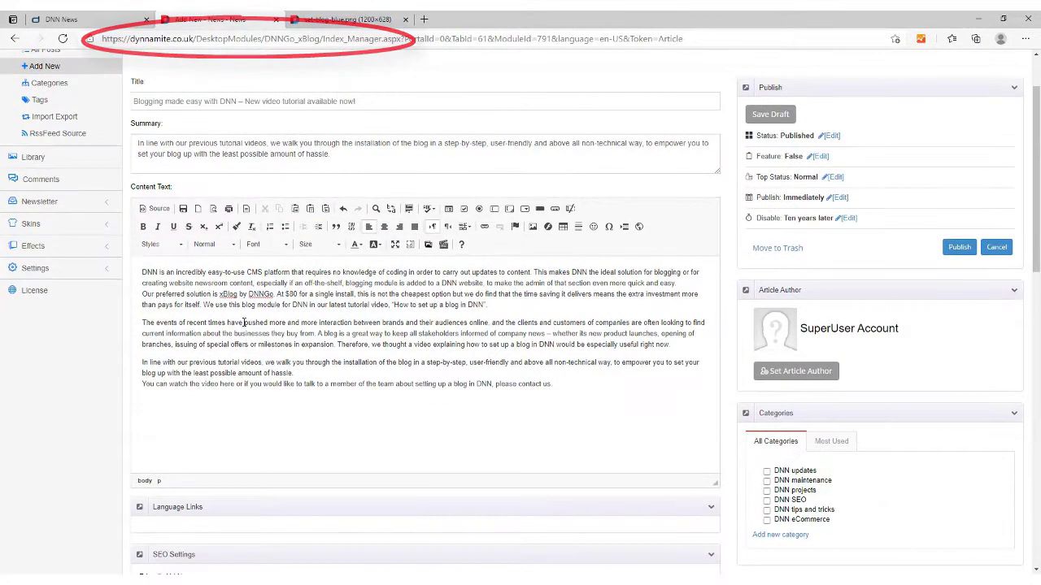
pyautogui.click(143, 273)
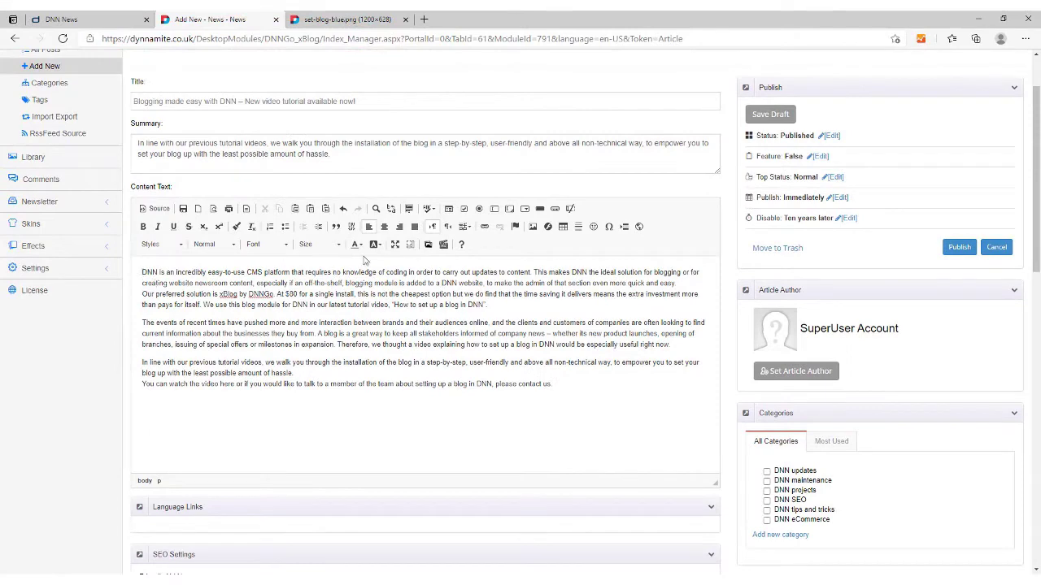
pyautogui.click(533, 227)
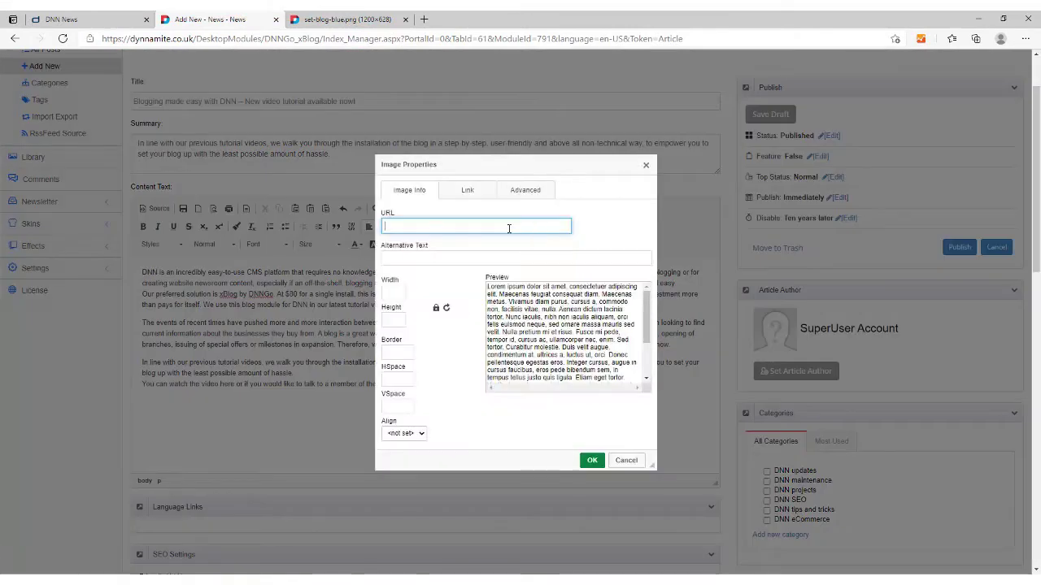
pyautogui.hotkey('ctrl', 'v')
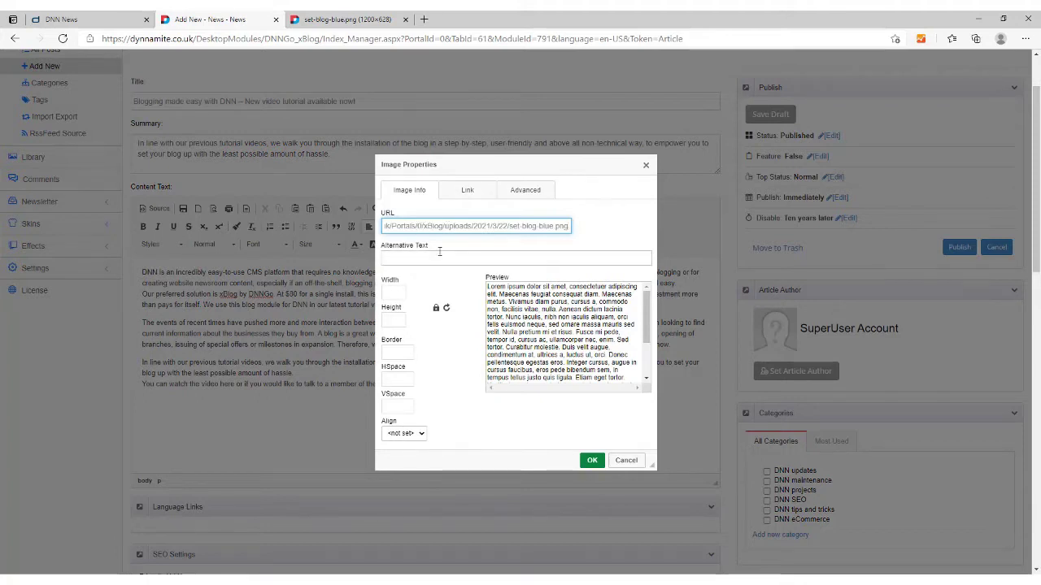
pyautogui.press('Left')
pyautogui.press('Left')
pyautogui.press('Left')
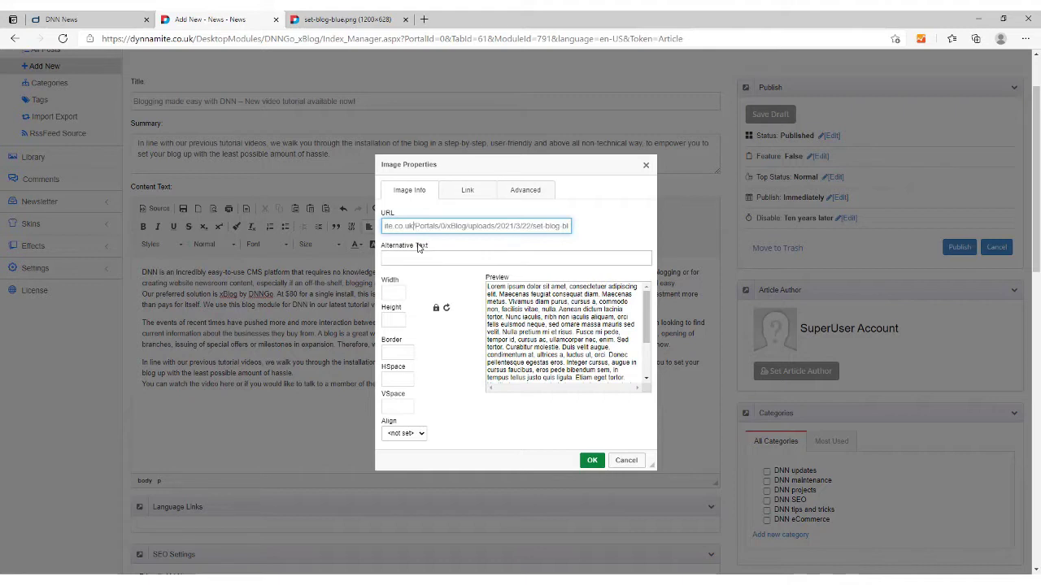
pyautogui.press('BackSpace')
pyautogui.press('BackSpace')
pyautogui.press('BackSpace')
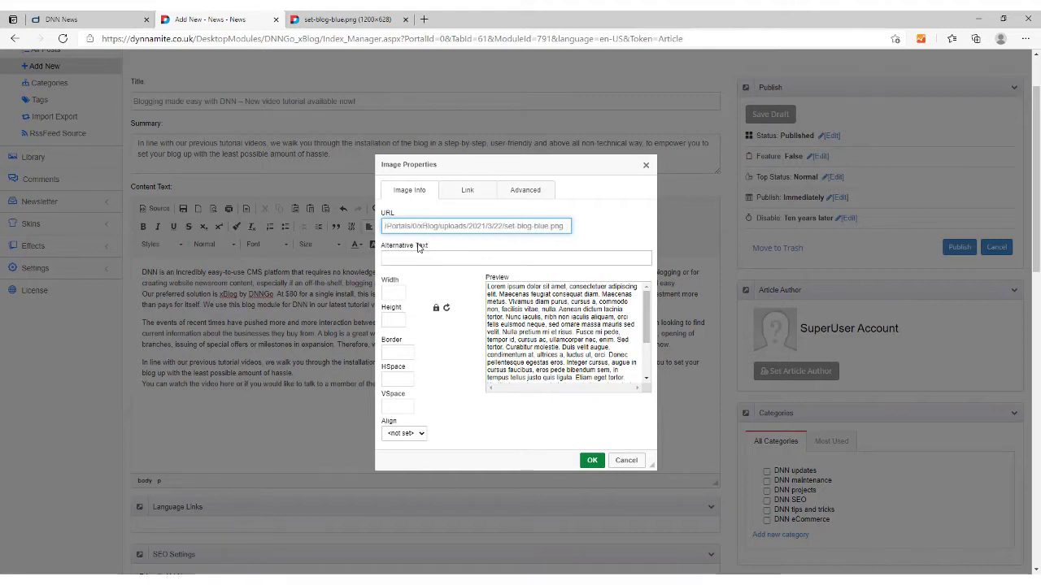
# Step: Give the image alt text 'How to set up a blog in DNN' and clear its width and height
pyautogui.click(416, 255)
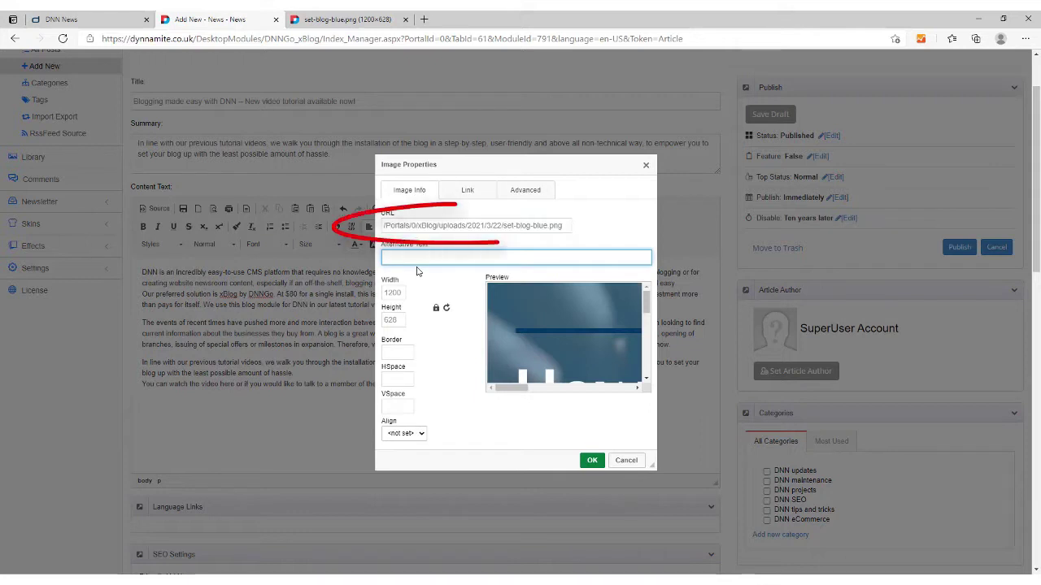
pyautogui.write('How to set')
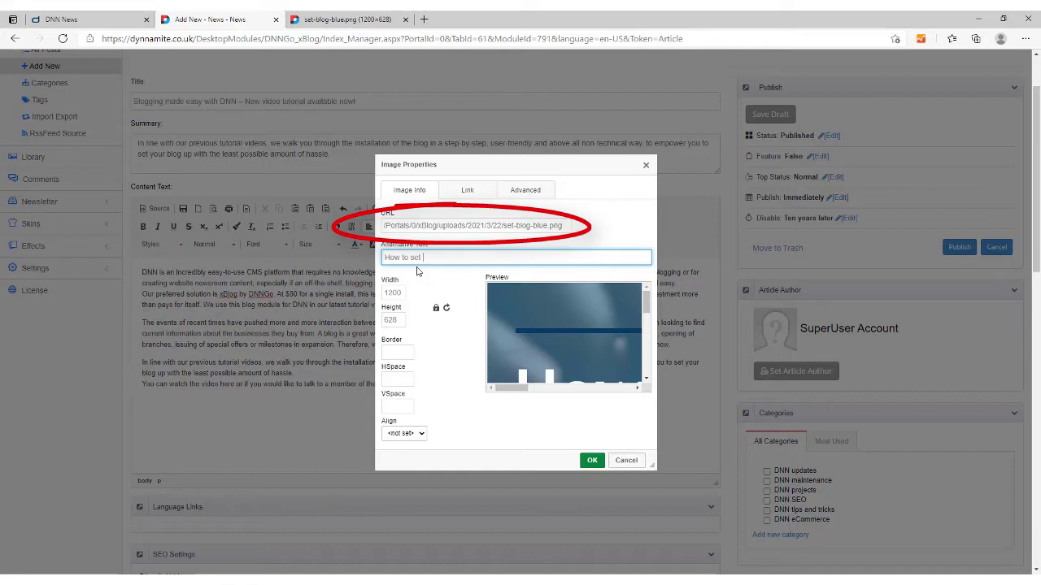
pyautogui.write(' up a blog in DNN')
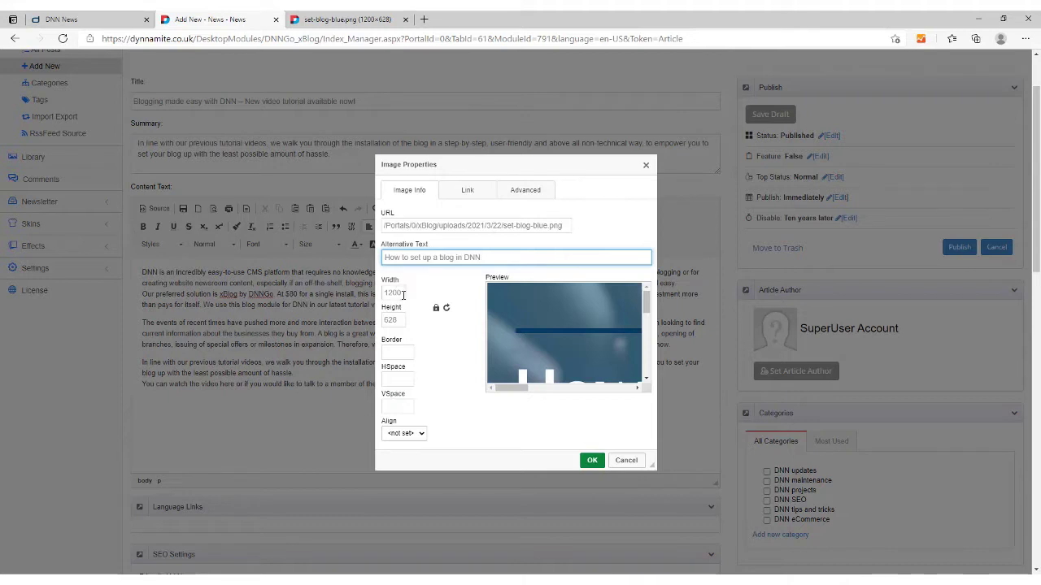
pyautogui.moveTo(402, 295); pyautogui.dragTo(383, 297)
pyautogui.press('BackSpace')
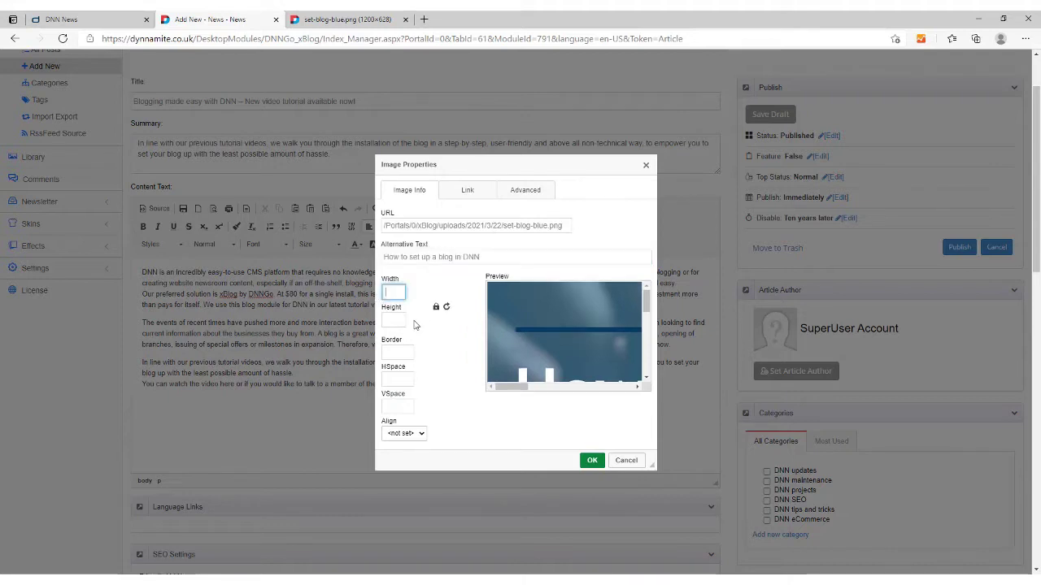
# Step: Insert the set-blog-blue banner above the article text and review the post's settings
pyautogui.click(594, 462)
pyautogui.scroll(-2, 494, 357)
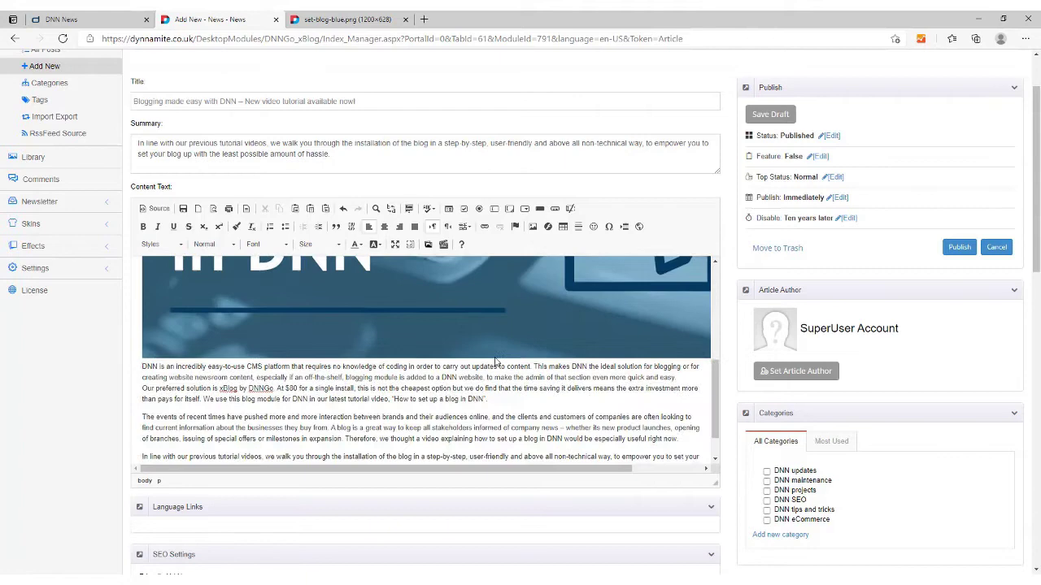
pyautogui.scroll(-1, 495, 361)
pyautogui.scroll(1, 495, 361)
pyautogui.scroll(5, 495, 361)
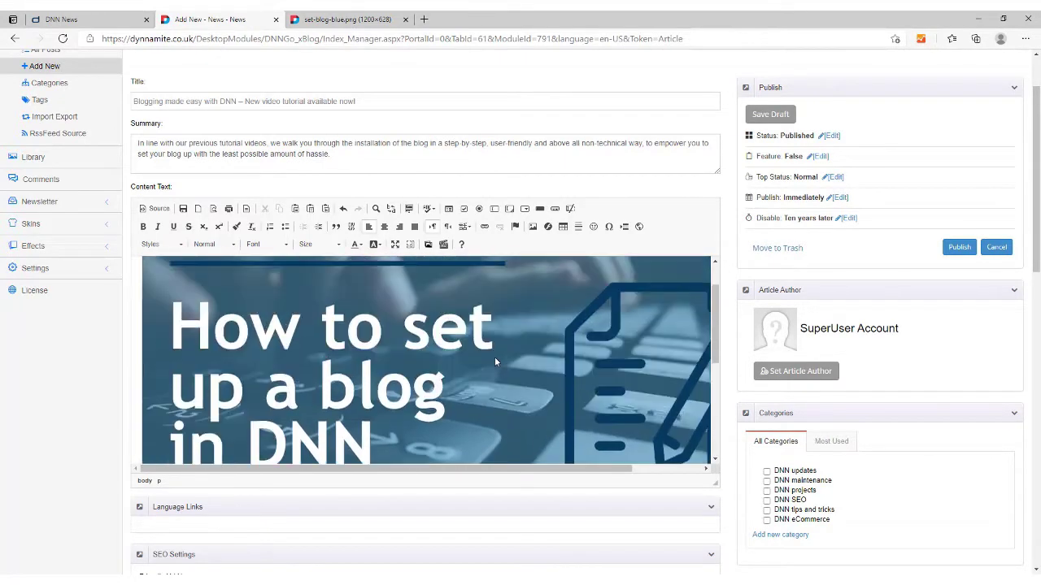
pyautogui.scroll(-6, 659, 282)
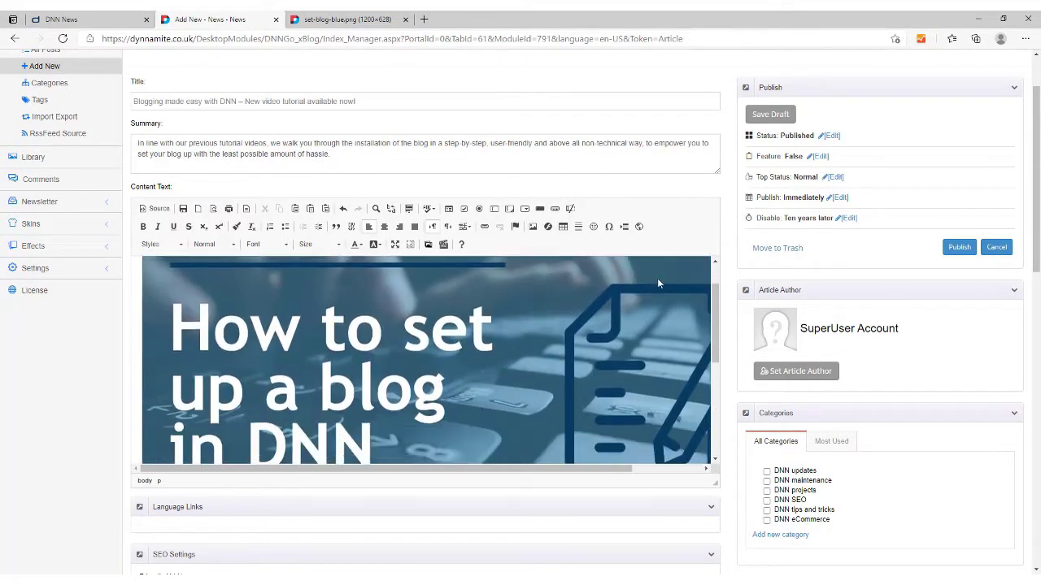
pyautogui.scroll(-3, 464, 370)
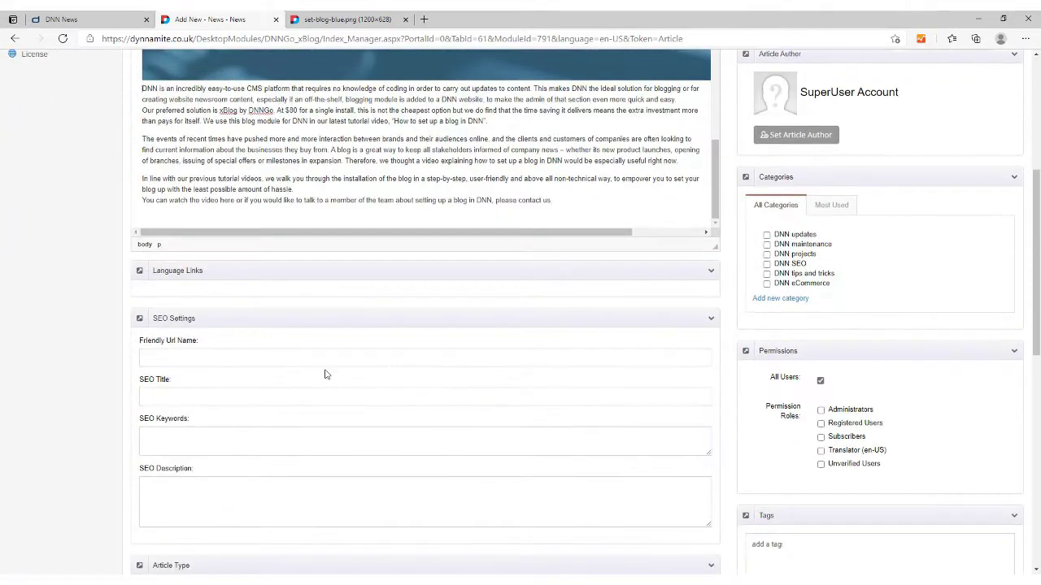
pyautogui.scroll(-1, 178, 297)
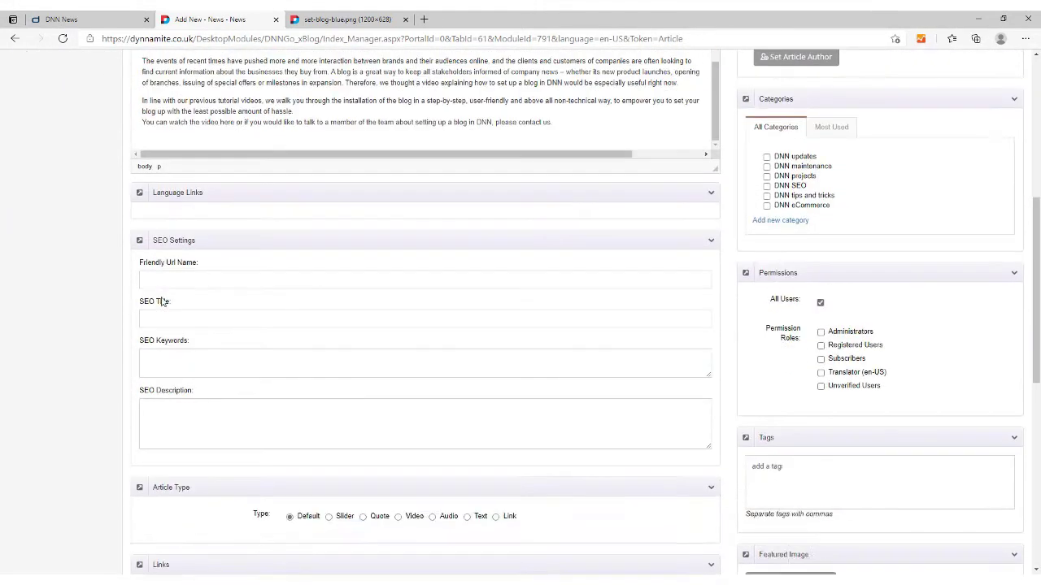
pyautogui.scroll(1, 170, 299)
pyautogui.scroll(4, 158, 303)
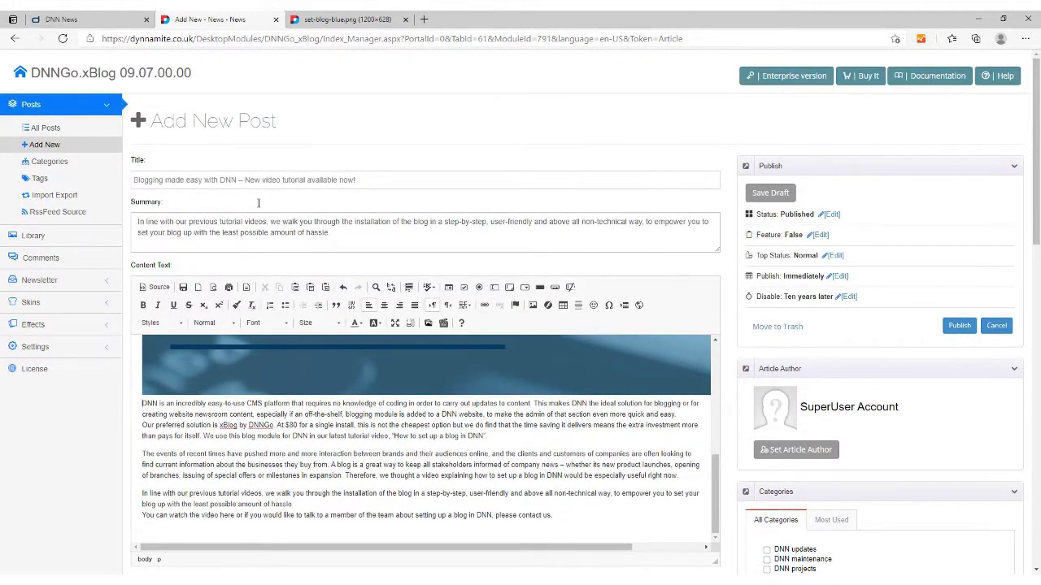
# Step: Copy the post title into the SEO Title field
pyautogui.moveTo(356, 179); pyautogui.dragTo(93, 180)
pyautogui.hotkey('ctrl', 'c')
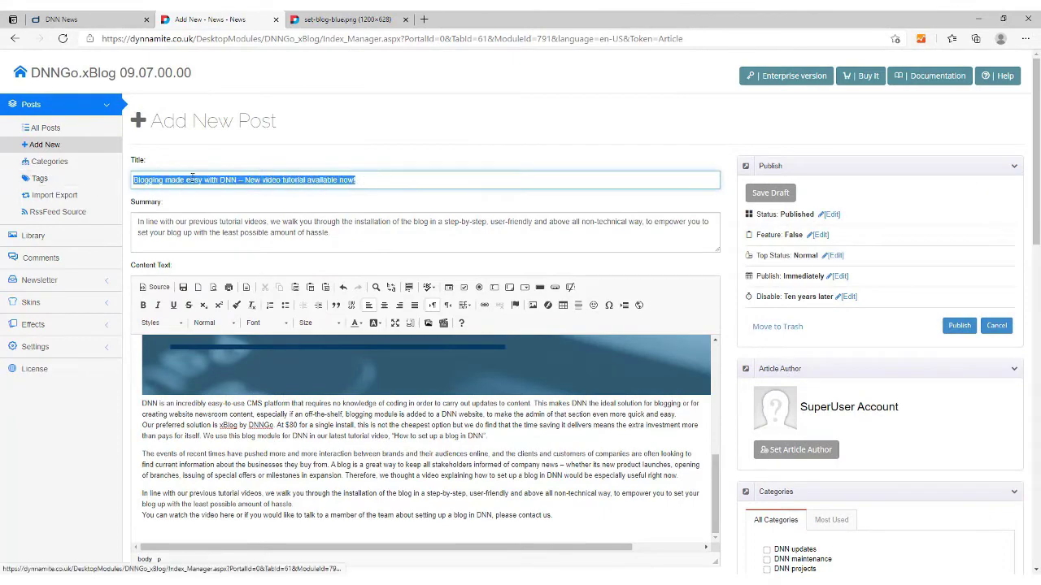
pyautogui.scroll(-4, 278, 212)
pyautogui.scroll(-3, 204, 317)
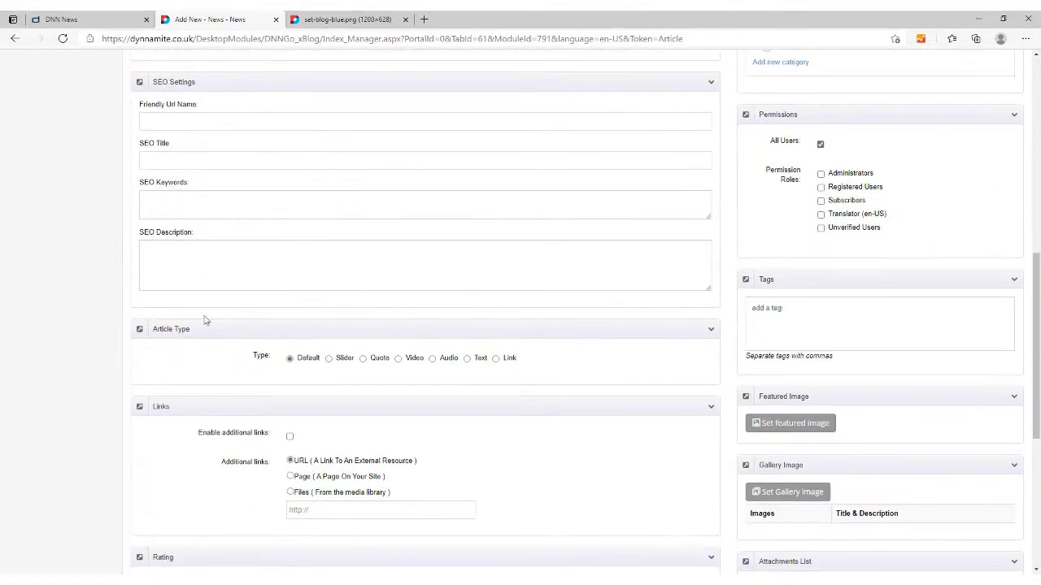
pyautogui.click(206, 161)
pyautogui.hotkey('ctrl', 'v')
# Step: Copy the post summary into the SEO Description field
pyautogui.scroll(7, 206, 161)
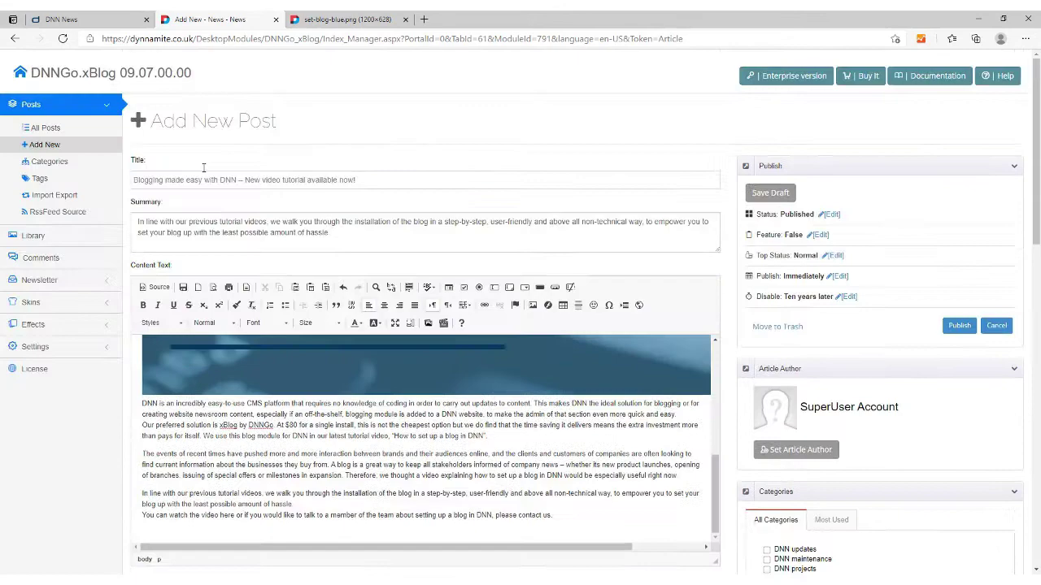
pyautogui.moveTo(138, 214); pyautogui.dragTo(356, 230)
pyautogui.scroll(-1, 356, 230)
pyautogui.scroll(-9, 356, 231)
pyautogui.scroll(2, 244, 216)
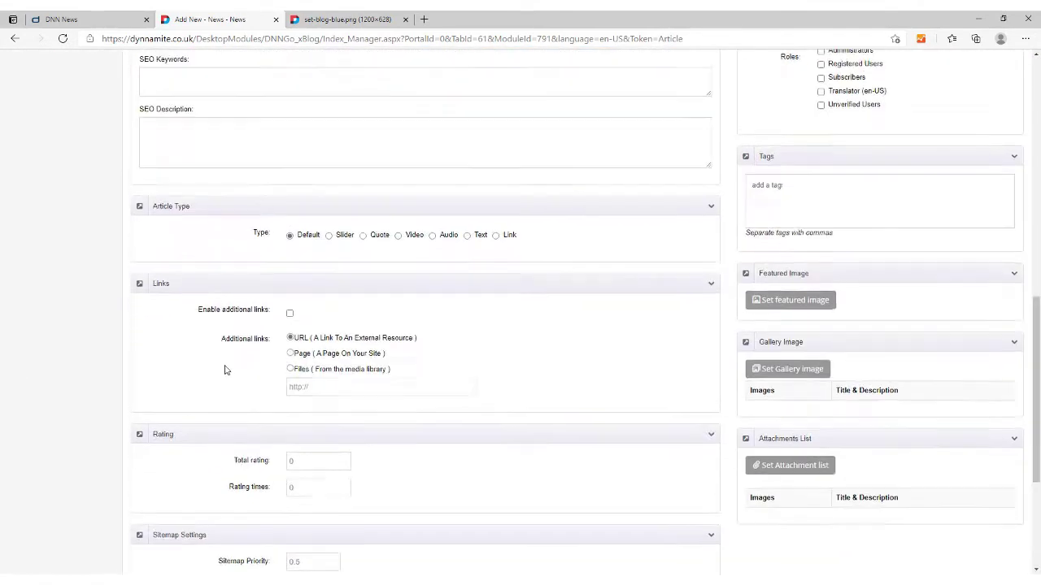
pyautogui.scroll(1, 243, 217)
pyautogui.click(244, 216)
pyautogui.write('In line with our previous tutorial videos, we walk you through the installation of the blog in a step-by-step, user friendly and above all non-technical way, to empower you to set your blog up with the least possible amount of hassle.')
pyautogui.scroll(-4, 277, 241)
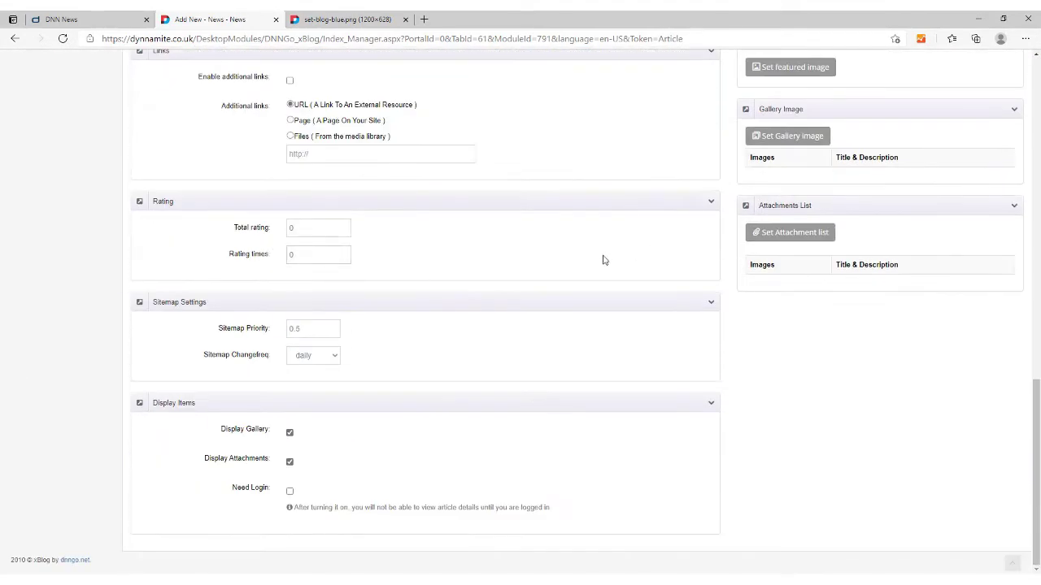
# Step: File the post under the DNN projects and DNN tips and tricks categories
pyautogui.scroll(2, 602, 258)
pyautogui.scroll(3, 614, 264)
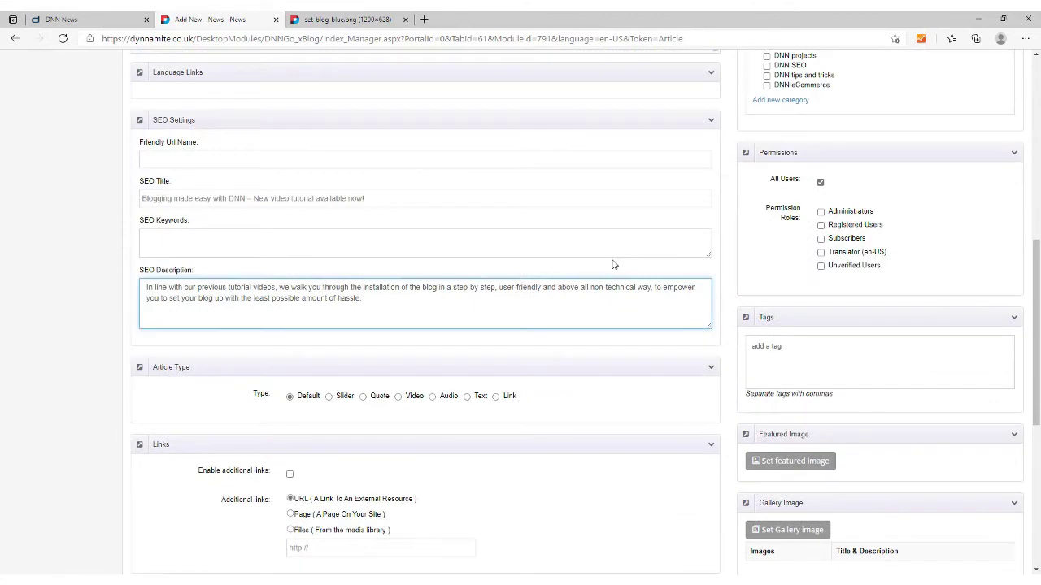
pyautogui.scroll(3, 614, 264)
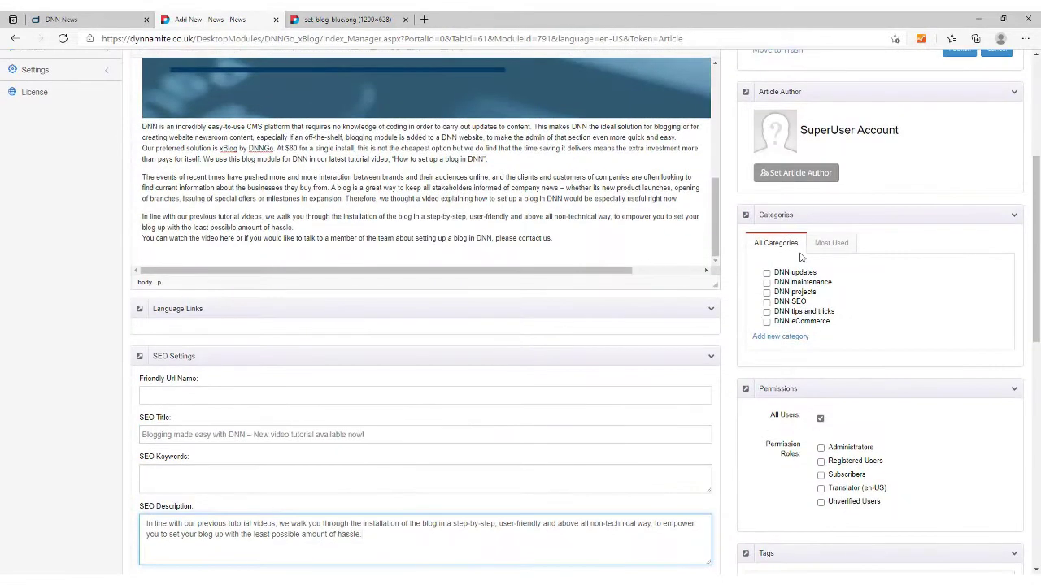
pyautogui.click(767, 292)
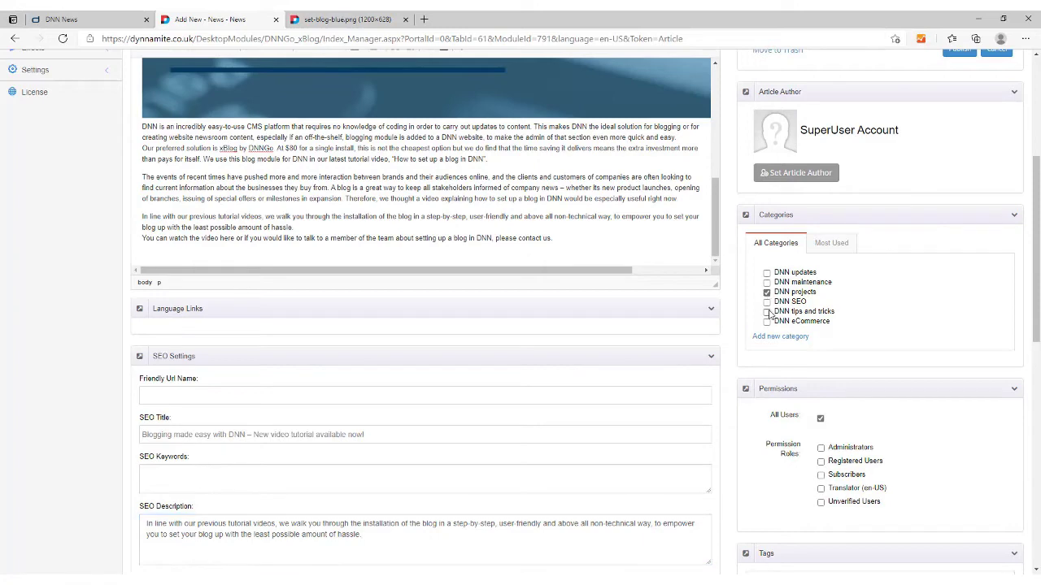
pyautogui.click(766, 311)
# Step: Set SuperUser Account as the article author
pyautogui.scroll(2, 776, 312)
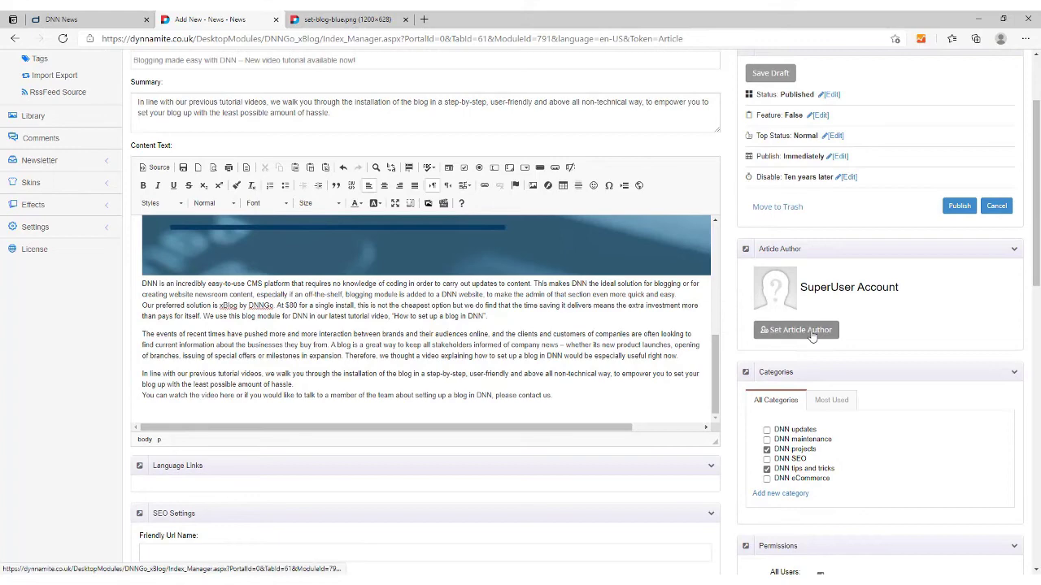
pyautogui.click(796, 329)
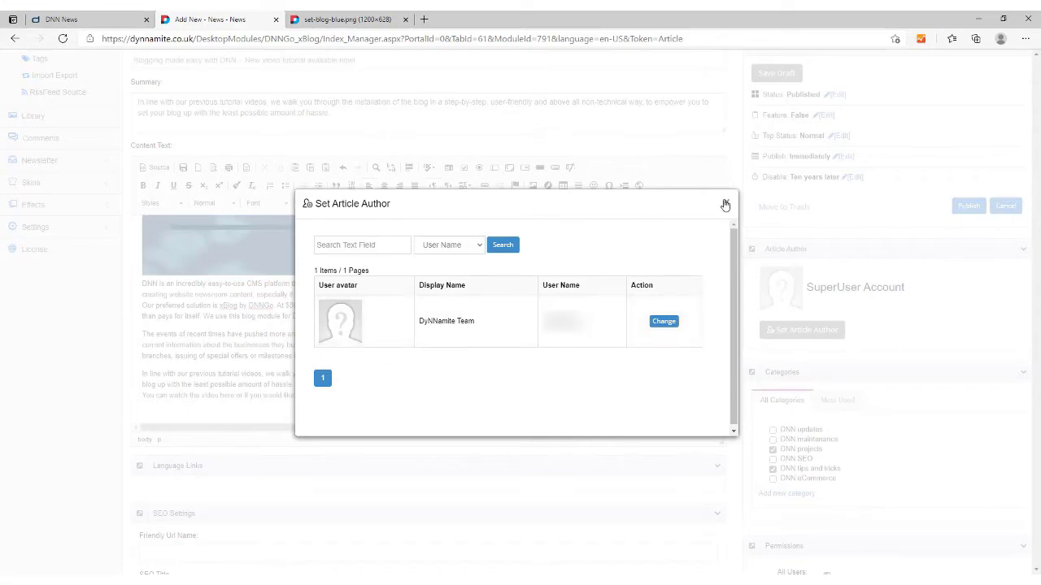
pyautogui.click(726, 205)
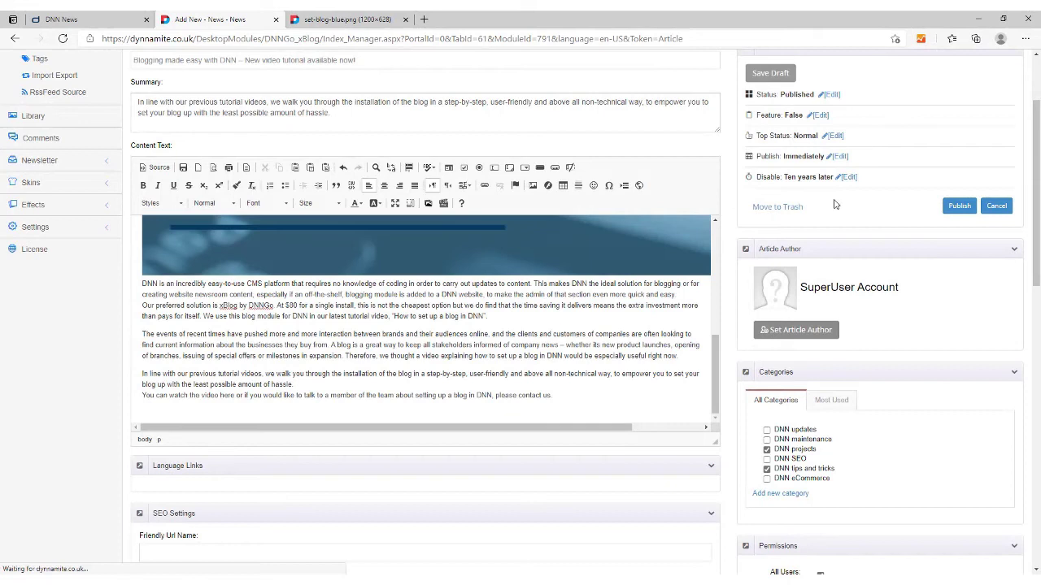
# Step: Publish the post and scroll through it on the live DNN News page
pyautogui.click(957, 207)
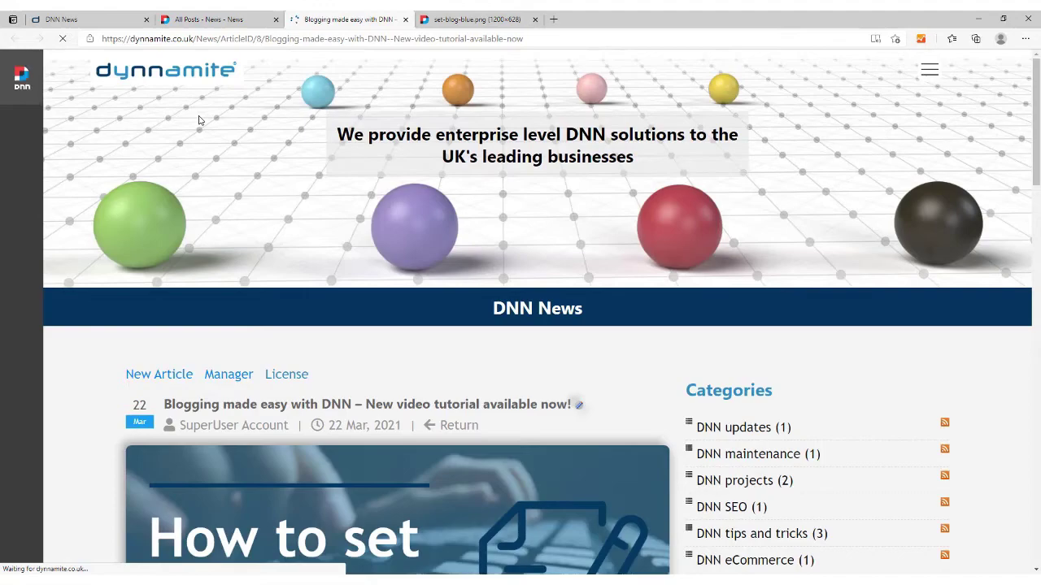
pyautogui.scroll(-2, 291, 103)
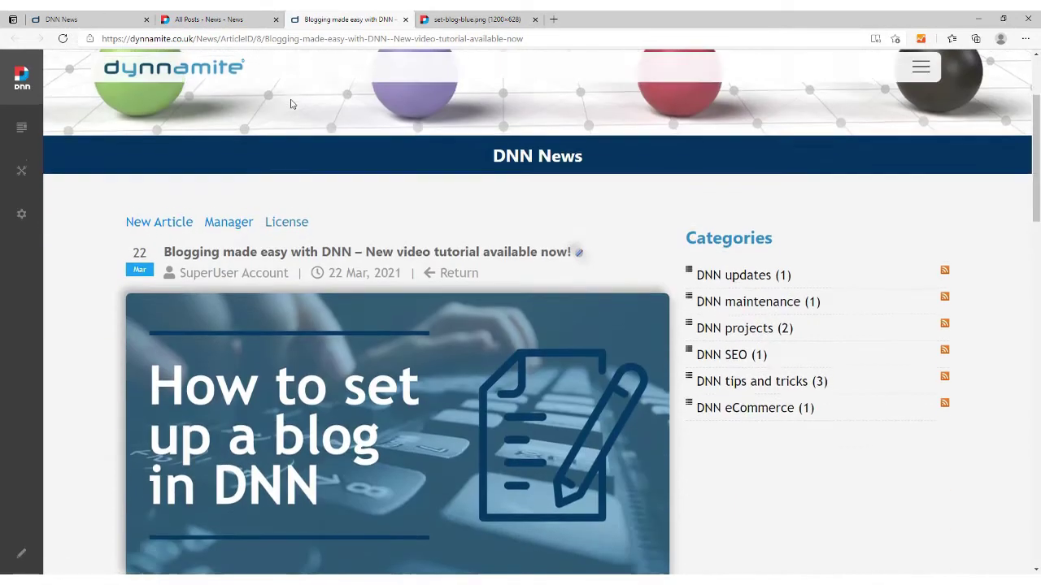
pyautogui.scroll(-2, 291, 103)
pyautogui.scroll(-2, 291, 102)
pyautogui.scroll(-2, 290, 98)
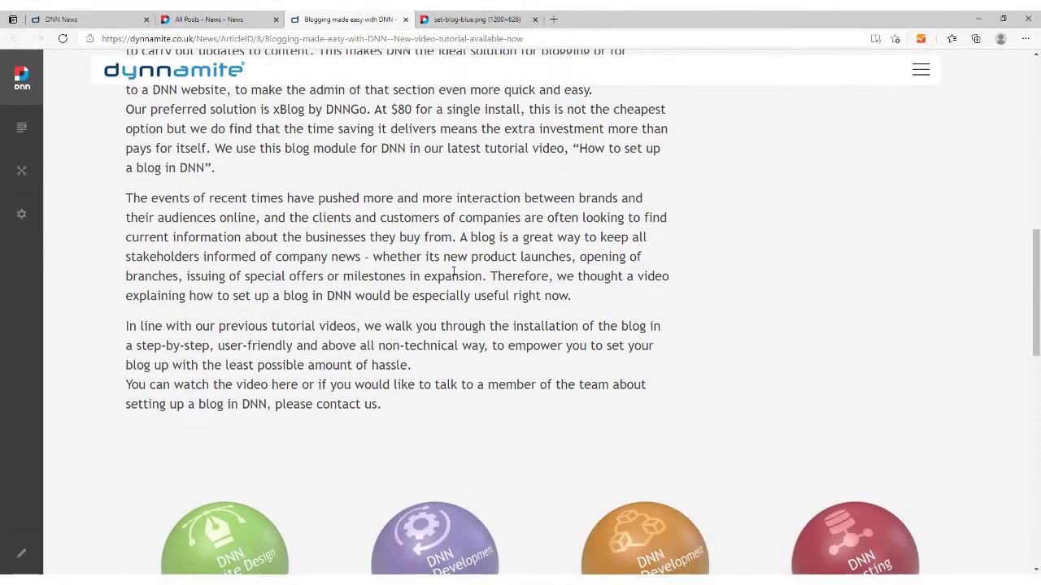
pyautogui.scroll(2, 453, 272)
pyautogui.scroll(1, 439, 252)
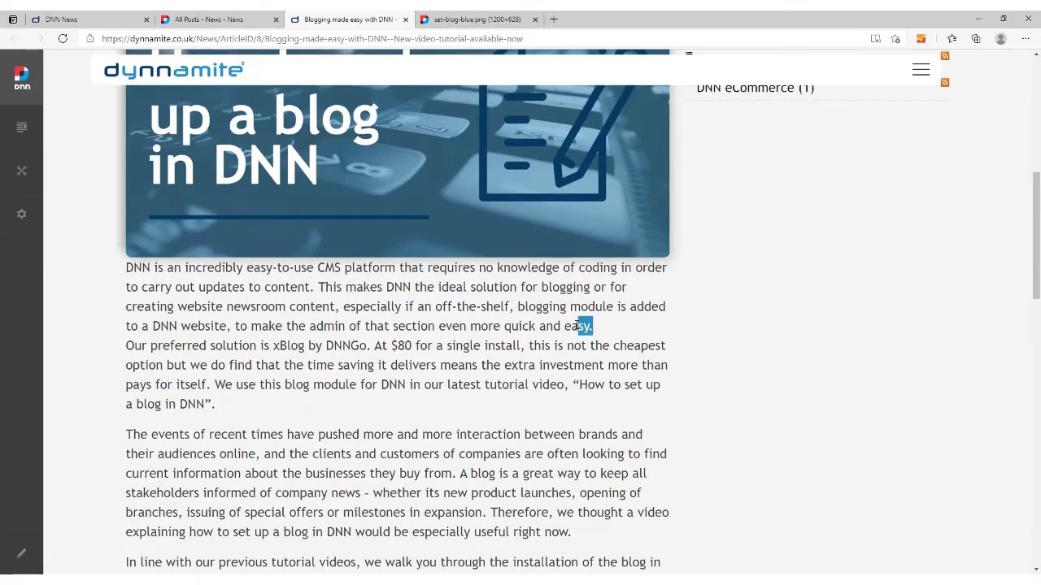
pyautogui.scroll(-4, 585, 325)
pyautogui.scroll(2, 471, 378)
pyautogui.scroll(4, 400, 285)
pyautogui.scroll(2, 401, 285)
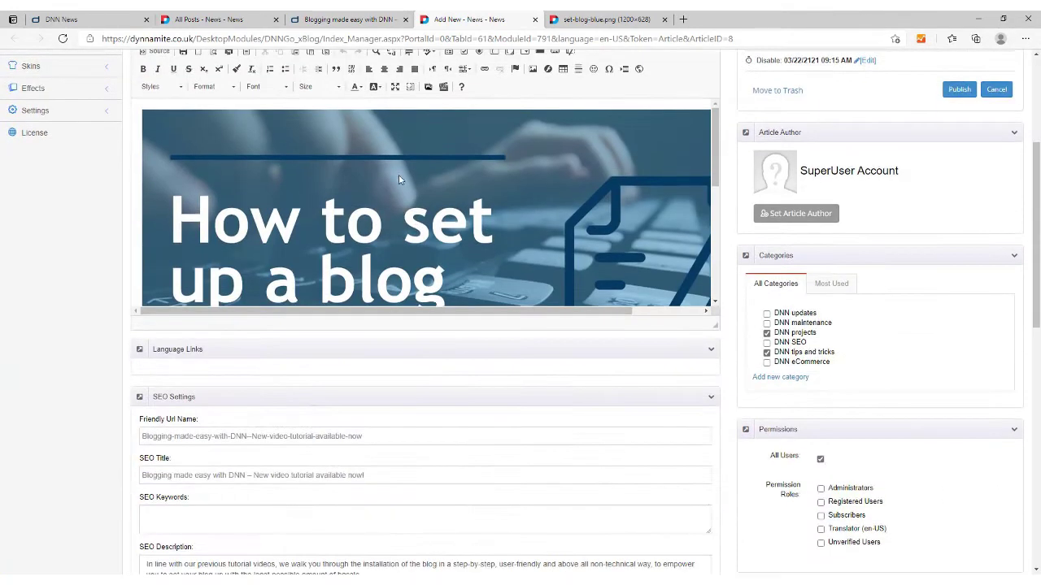
pyautogui.scroll(-3, 397, 175)
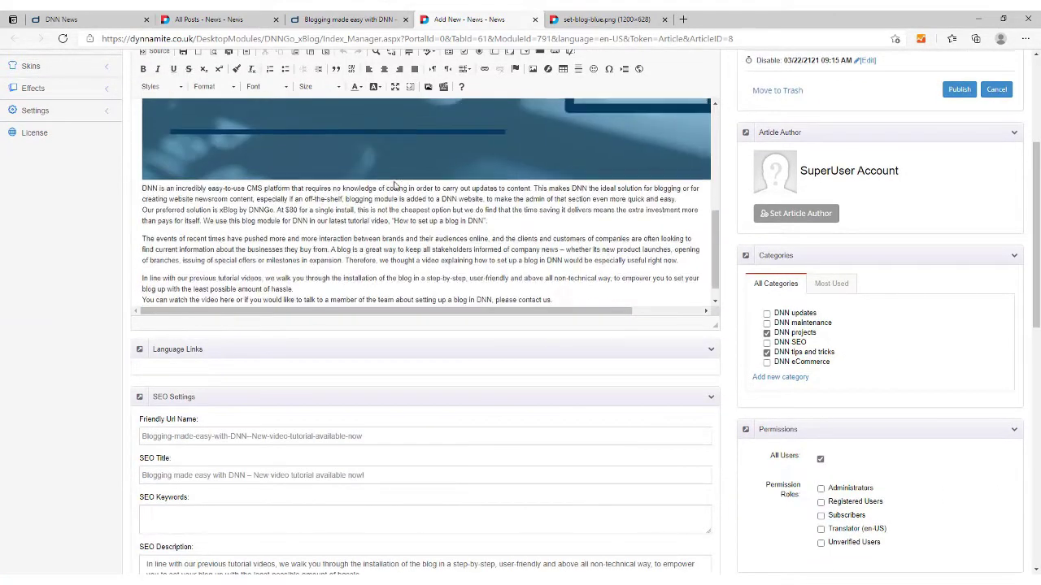
# Step: Break out 'Our preferred solution…' and the video line as separate paragraphs, then republish
pyautogui.click(144, 177)
pyautogui.press('Return')
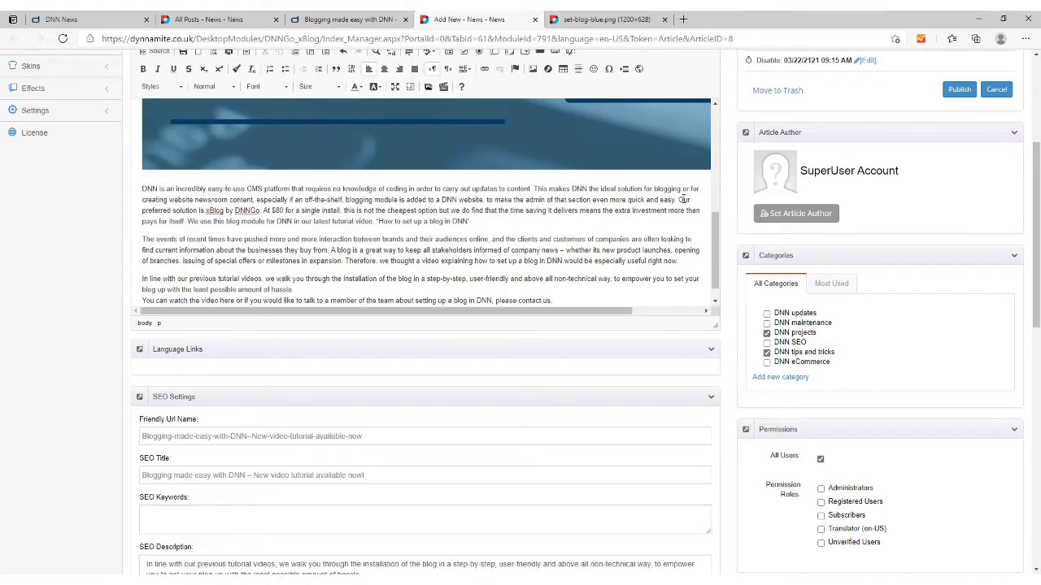
pyautogui.press('Return')
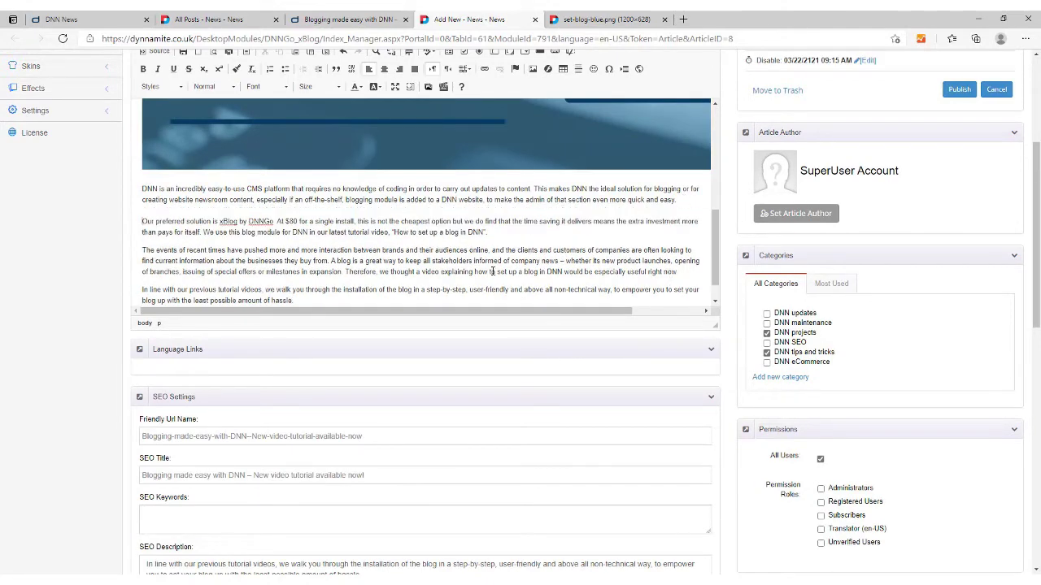
pyautogui.scroll(-1, 466, 268)
pyautogui.press('Delete')
pyautogui.press('Return')
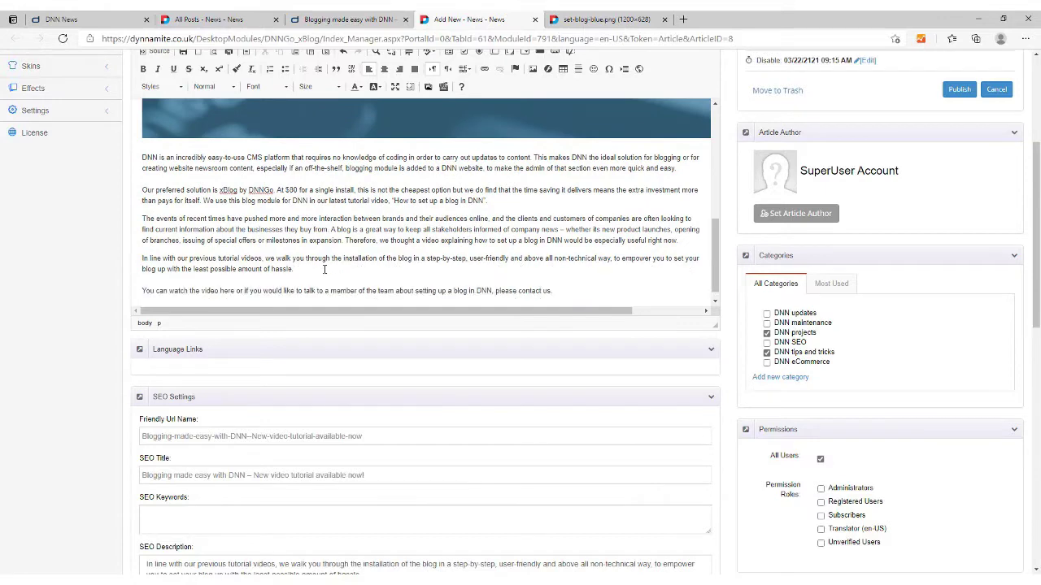
pyautogui.click(959, 90)
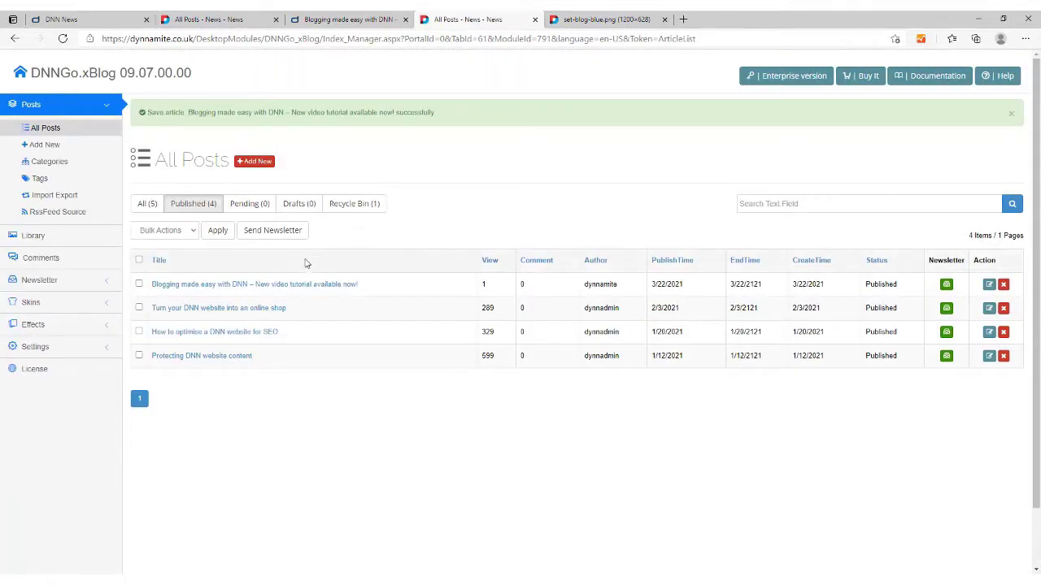
pyautogui.click(296, 284)
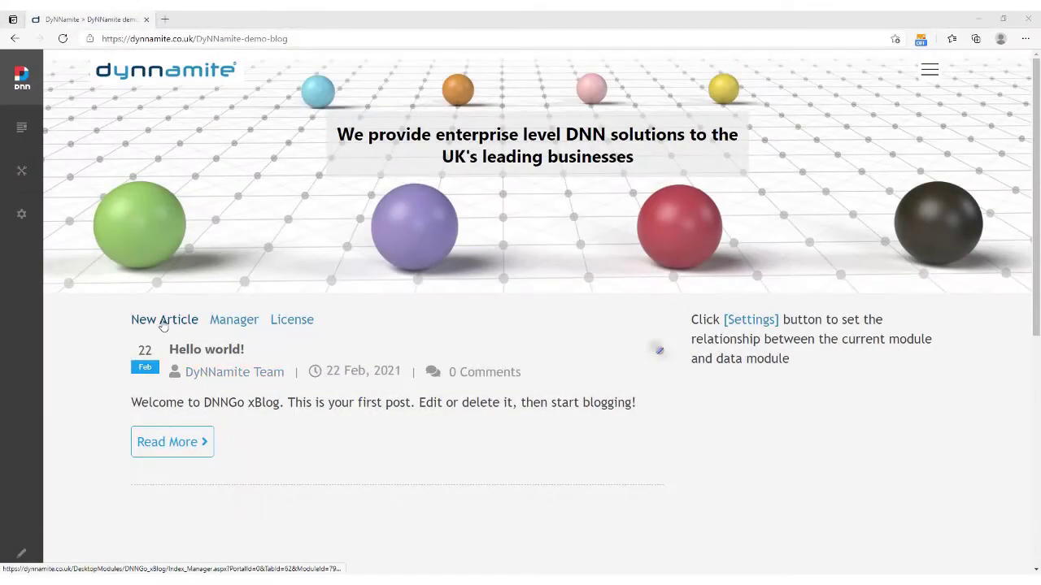
# Step: Start a new article titled 'Blogging made easy with DNN – New video tutorial available now!' and add its summary
pyautogui.click(162, 321)
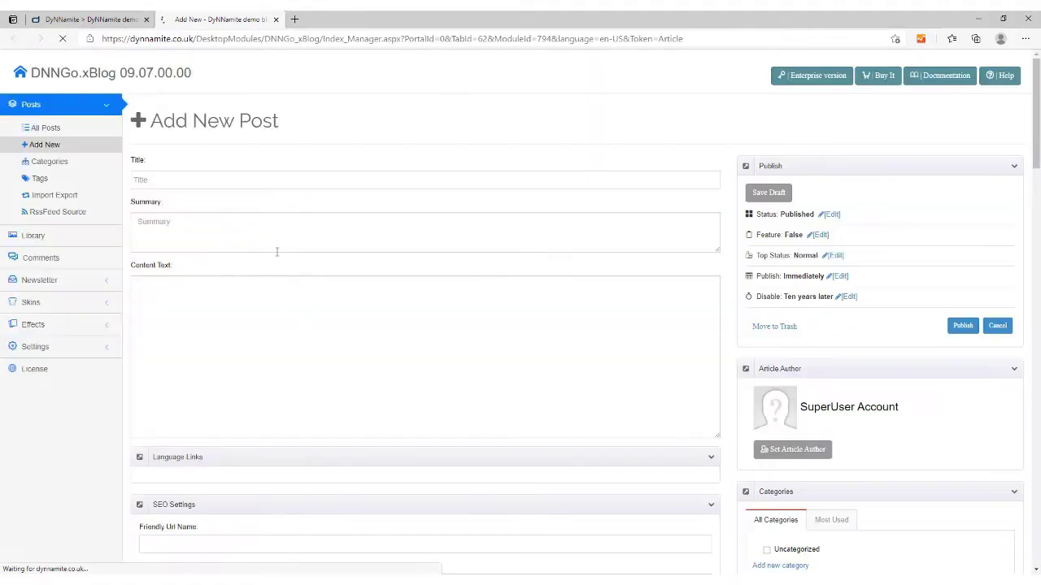
pyautogui.click(247, 185)
pyautogui.write('Blogging made easy with DNN – New video tutorial available now!')
pyautogui.press('Tab')
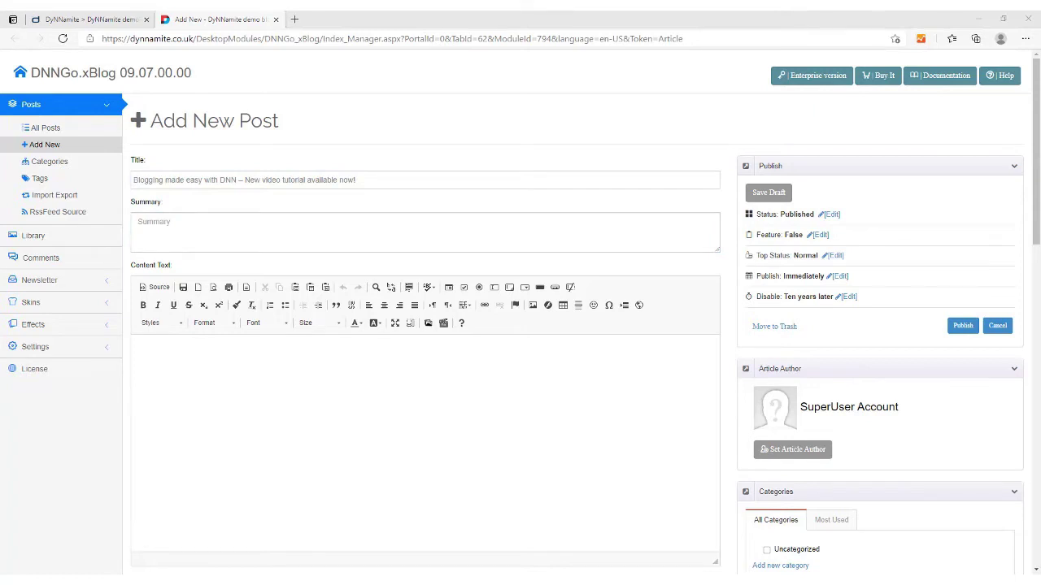
pyautogui.click(186, 221)
pyautogui.write('In line with our previous tutorial videos, we walk you through the installation of the blog in a step-by-step, user-friendly and above all non-technical way, to empower you to set your blog up with the least possible amount of hassle.')
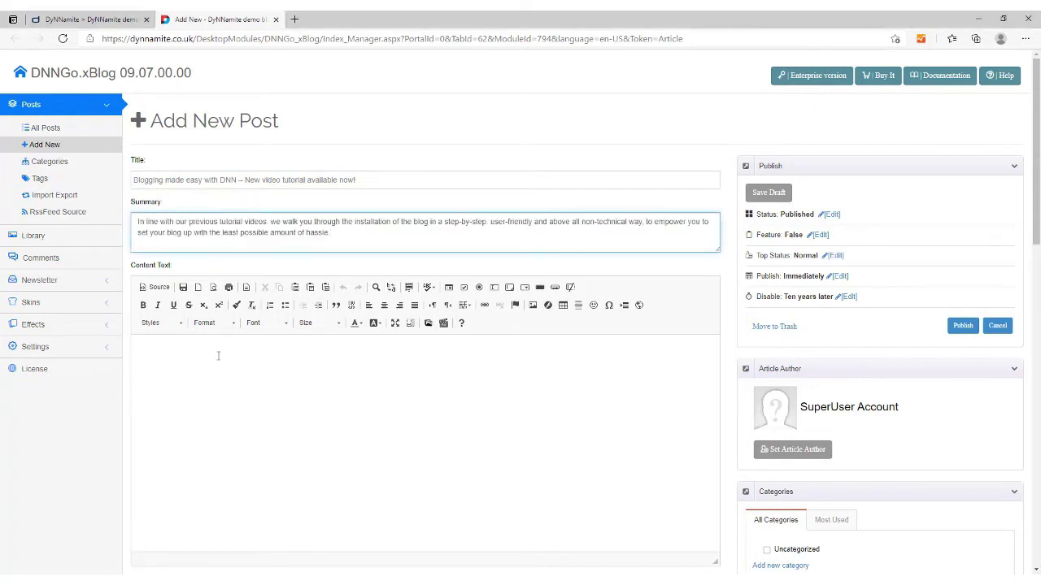
# Step: Paste the full article text into the body and start uploading a new featured image
pyautogui.click(218, 356)
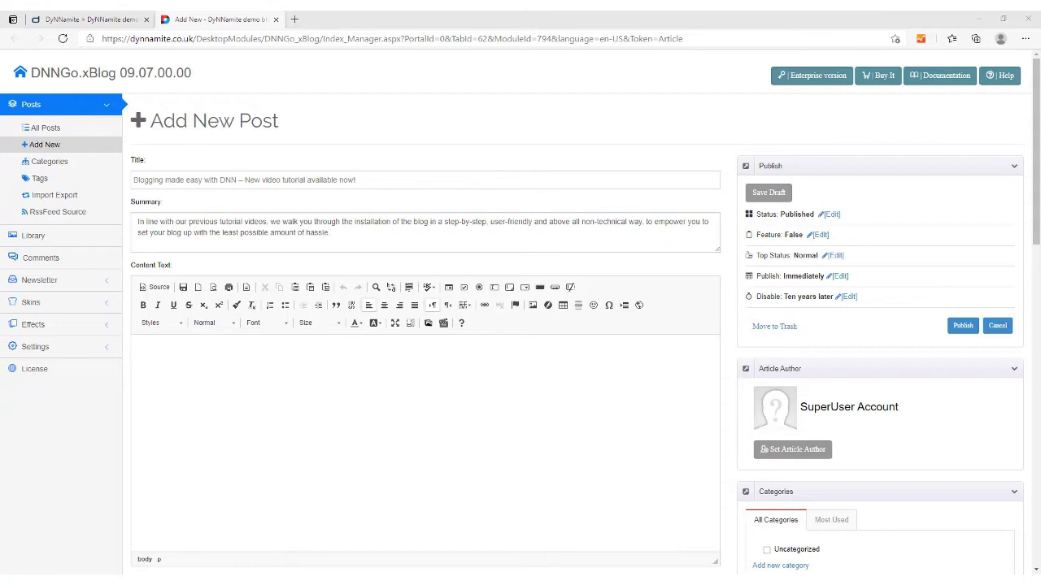
pyautogui.click(234, 371)
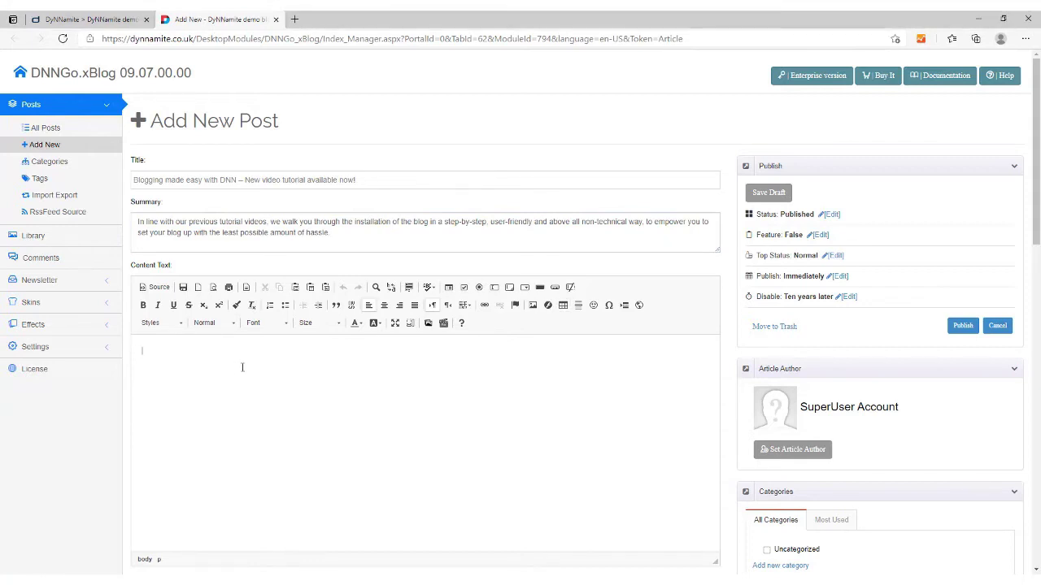
pyautogui.write('DNN is an incredibly easy-to-use CMS platform that requires no knowledge of coding in order to carry out updates to content. This makes DNN the ideal solution for blogging or for creating website newsroom content, especially if an off-the-shelf, blogging module is added to a DNN website, to make the admin of that section even more quick and easy. Our preferred solution is xBlog by DNNGo. At $80 for a single install, this is not the cheapest option but we do find that the time saving it delivers means the extra investment more than pays for itself. We use this blog module for DNN in our latest tutorial video, “How to set up a blog in DNN”. The events of recent times have pushed more and more interaction between brands and their audiences online, and the clients and customers of companies are often looking to find current information about the businesses they buy from. A blog is a great way to keep all stakeholders informed of company news – whether its new product launches, opening of branches, issuing of special offers or milestones in expansion. Therefore, we thought a video explaining how to set up a blog in DNN would be especially useful right now. In line with our previous tutorial videos, we walk you through the installation of the blog in a step-by-step, user-friendly and above all non-technical way, to empower you to set your blog up with the least possible amount of hassle. You can watch the video here or if you would like to talk to a member of the team about setting up a blog in DNN, please contact us.')
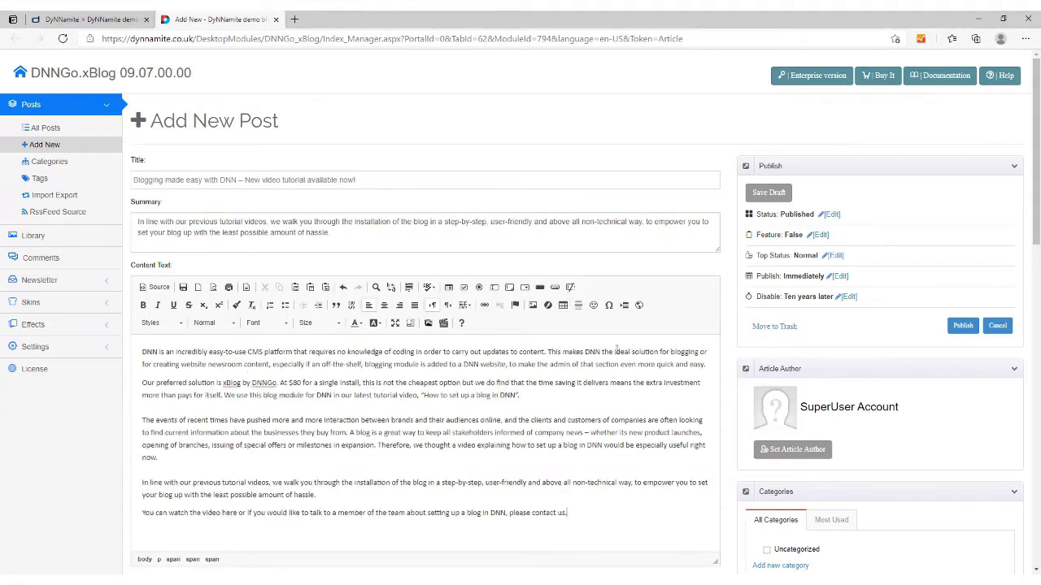
pyautogui.scroll(-2, 788, 381)
pyautogui.scroll(-5, 788, 380)
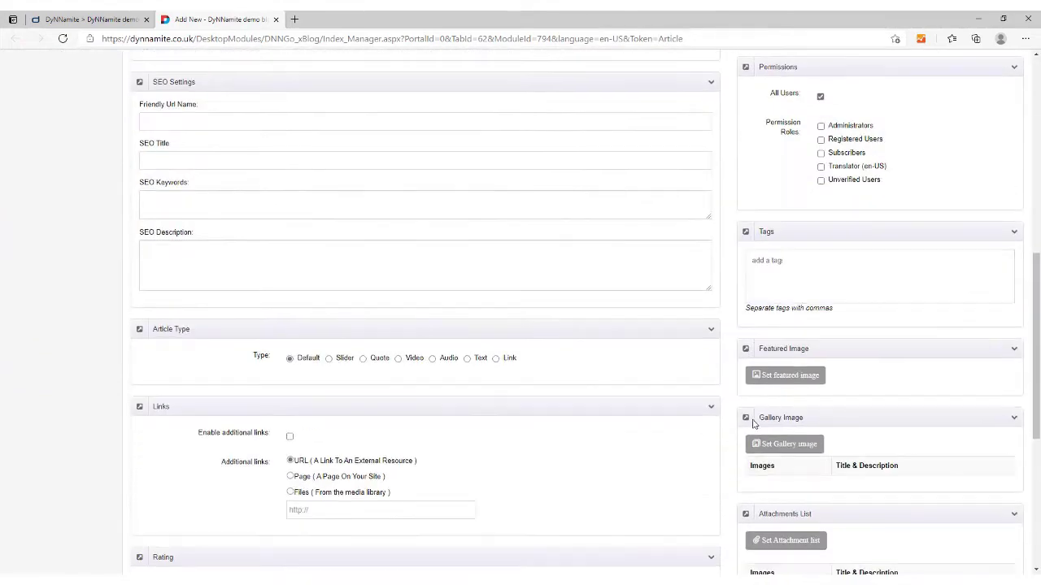
pyautogui.click(788, 381)
pyautogui.click(342, 241)
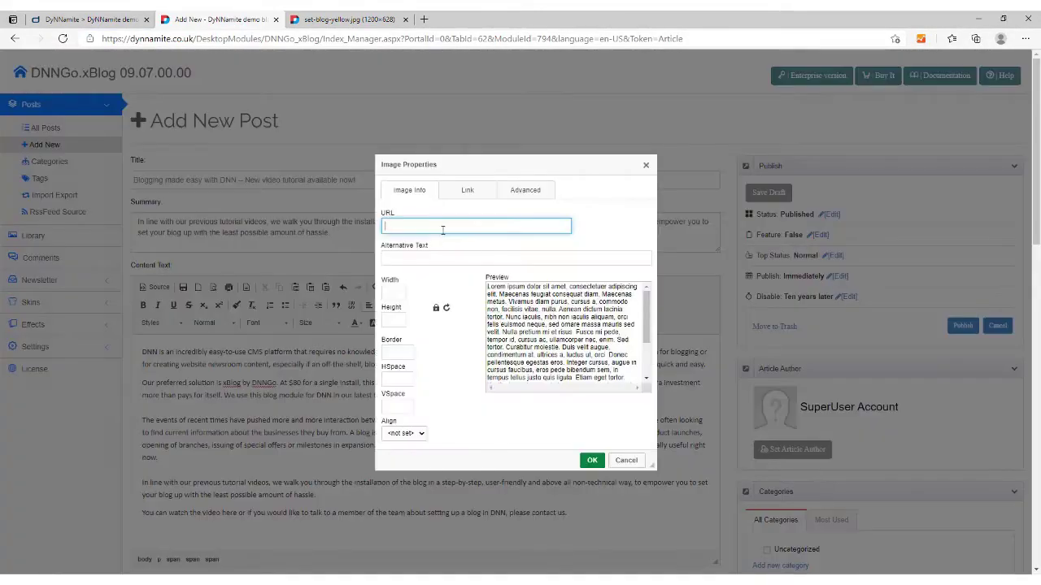
# Step: Insert the yellow blog image with alt text 'How to set up a blog in DNN' into the body
pyautogui.write('/Portals/0/xBlog/uploads/2021/3/23/set-blog-yellow.jpg')
pyautogui.press('Tab')
pyautogui.write('How to set up a blog in DNN')
pyautogui.press('Tab')
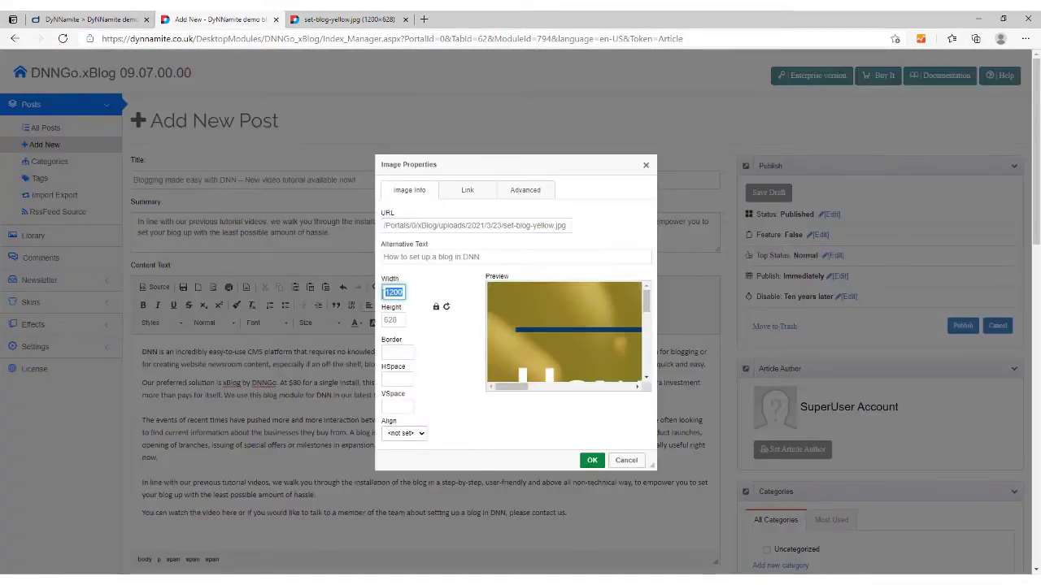
pyautogui.click(592, 461)
pyautogui.scroll(-3, 307, 465)
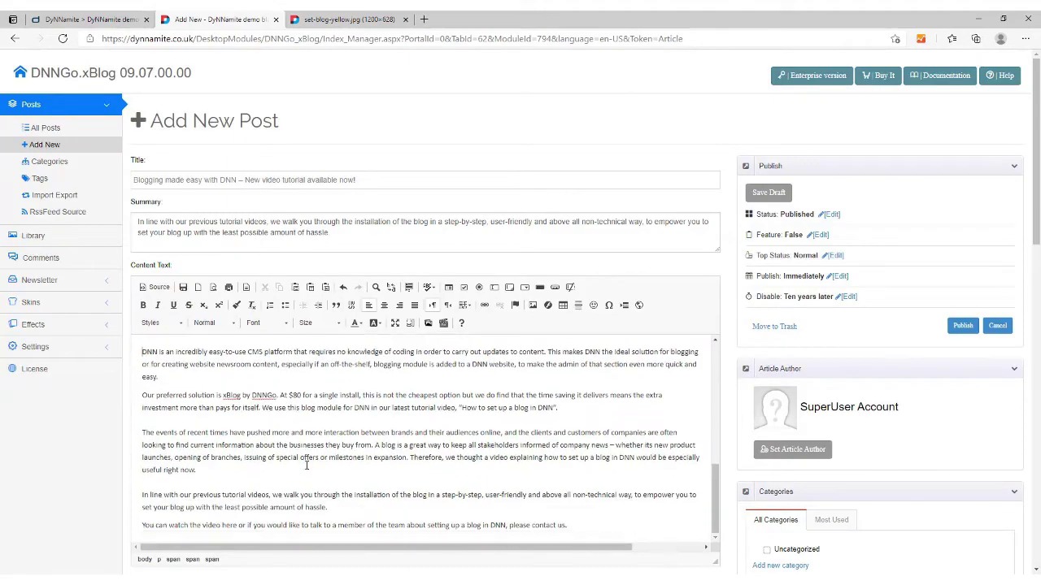
pyautogui.scroll(-3, 816, 359)
pyautogui.scroll(3, 488, 325)
# Step: Copy the post title into the SEO Title field
pyautogui.tripleClick(244, 180)
pyautogui.scroll(-6, 244, 244)
pyautogui.click(195, 238)
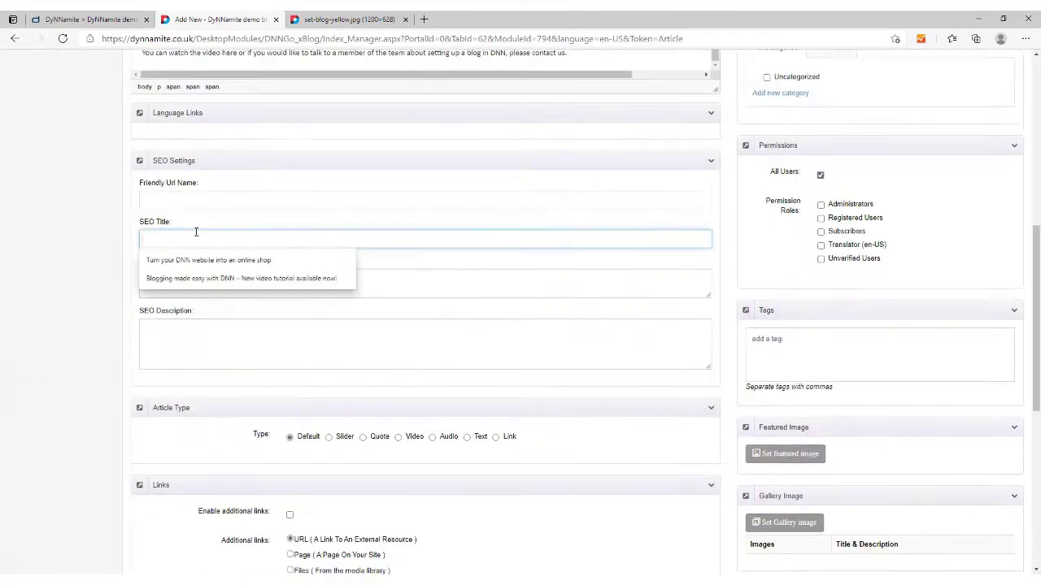
pyautogui.write('Blogging made easy with DNN – New video tutorial available now!')
pyautogui.click(233, 237)
# Step: Copy the post summary into the SEO Description field
pyautogui.click(232, 280)
pyautogui.scroll(10, 325, 244)
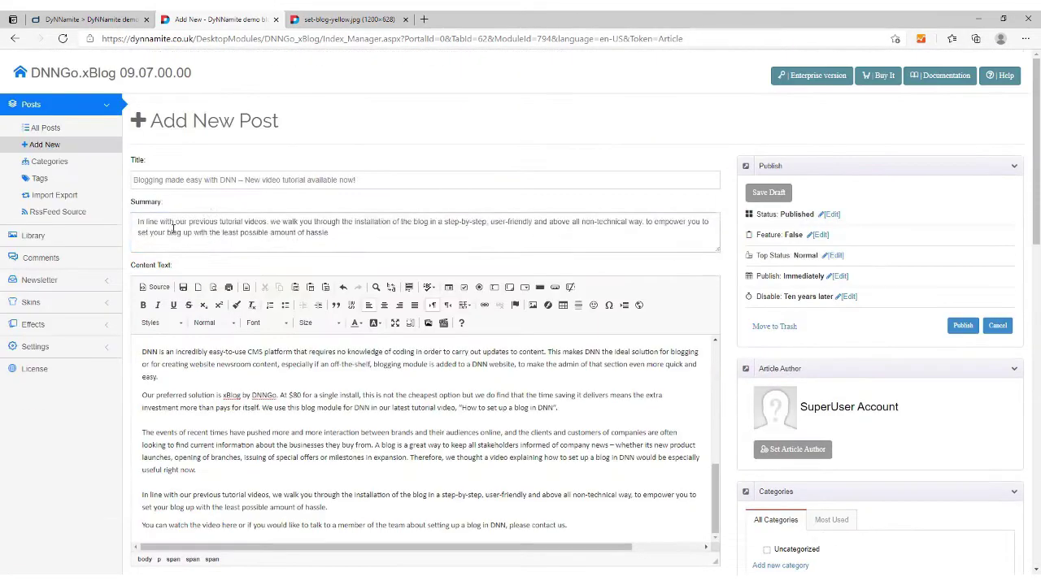
pyautogui.tripleClick(373, 230)
pyautogui.hotkey('ctrl', 'c')
pyautogui.scroll(-10, 373, 230)
pyautogui.click(223, 252)
pyautogui.hotkey('ctrl', 'v')
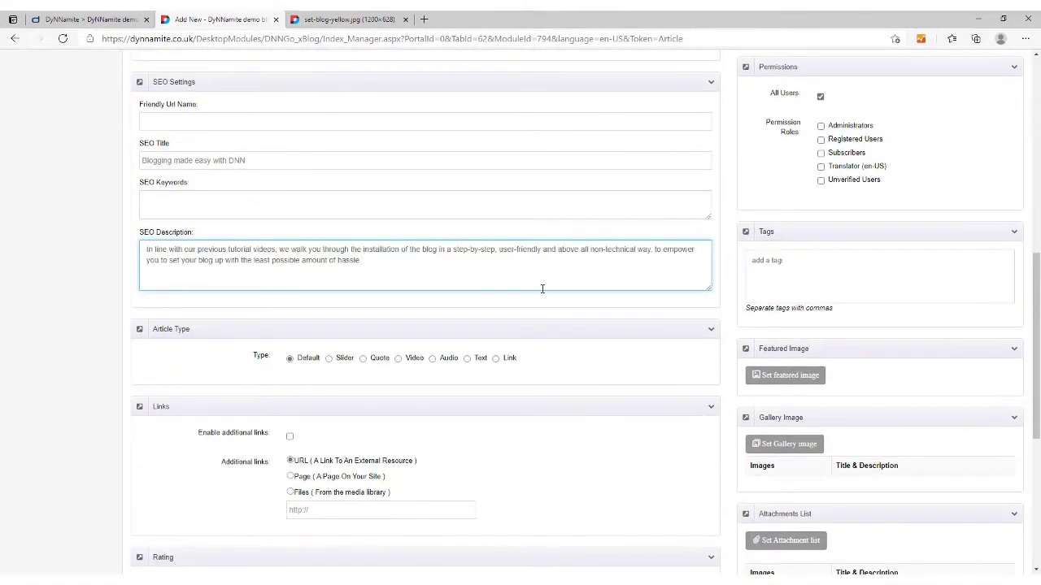
pyautogui.scroll(3, 894, 277)
pyautogui.scroll(-1, 878, 263)
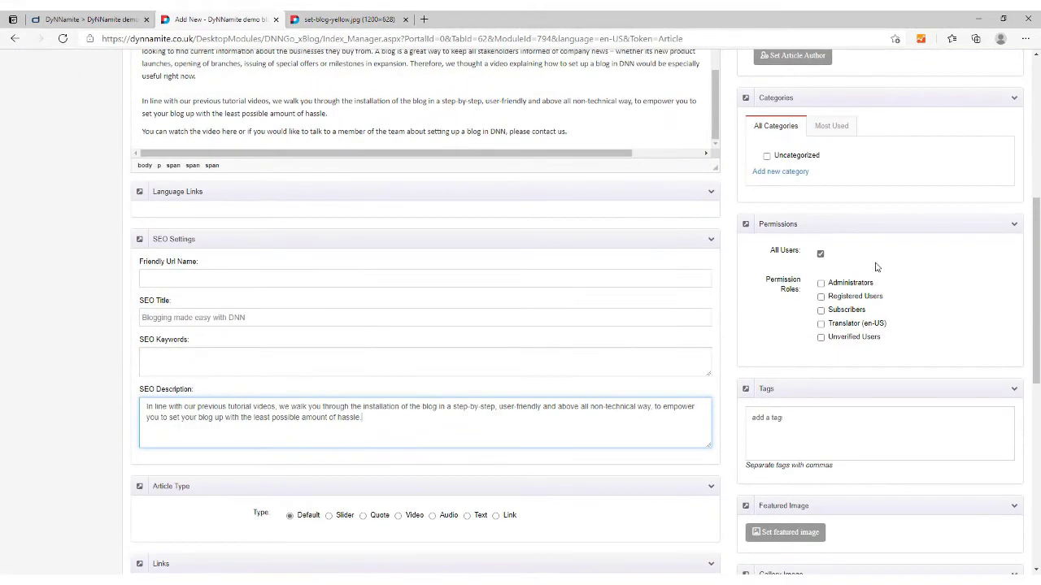
pyautogui.scroll(2, 805, 268)
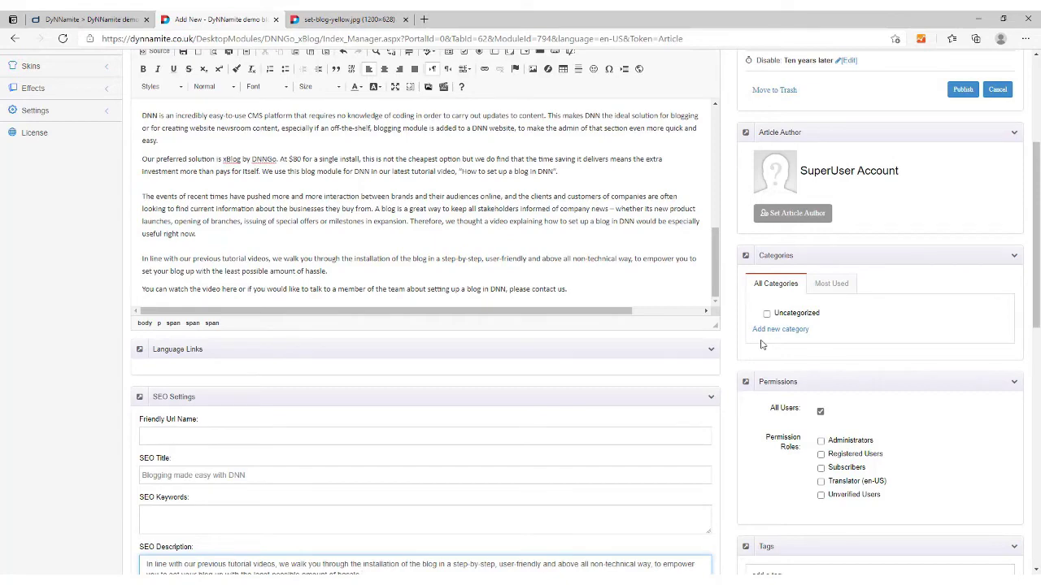
pyautogui.scroll(2, 761, 345)
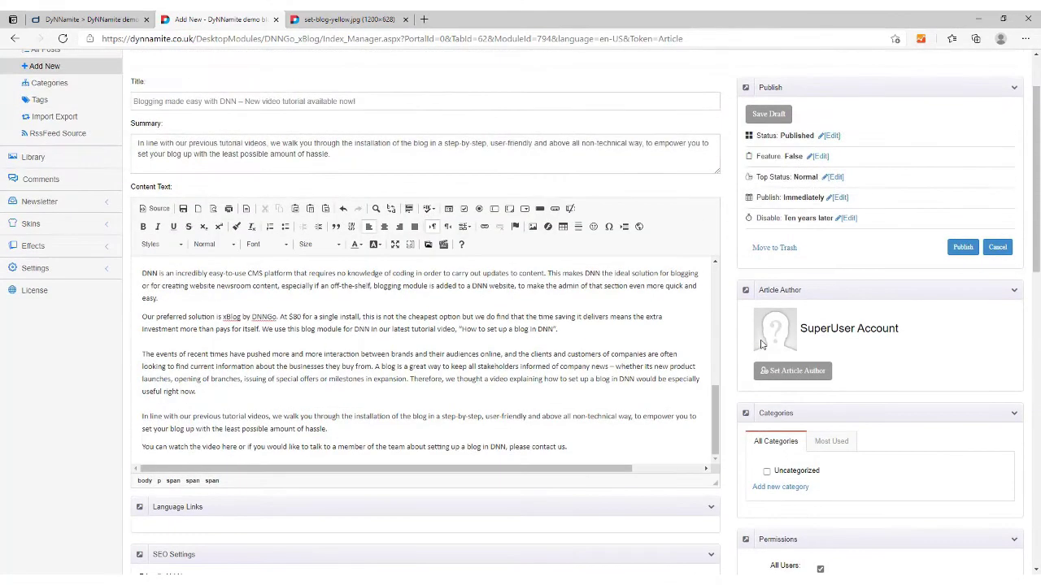
pyautogui.scroll(1, 763, 345)
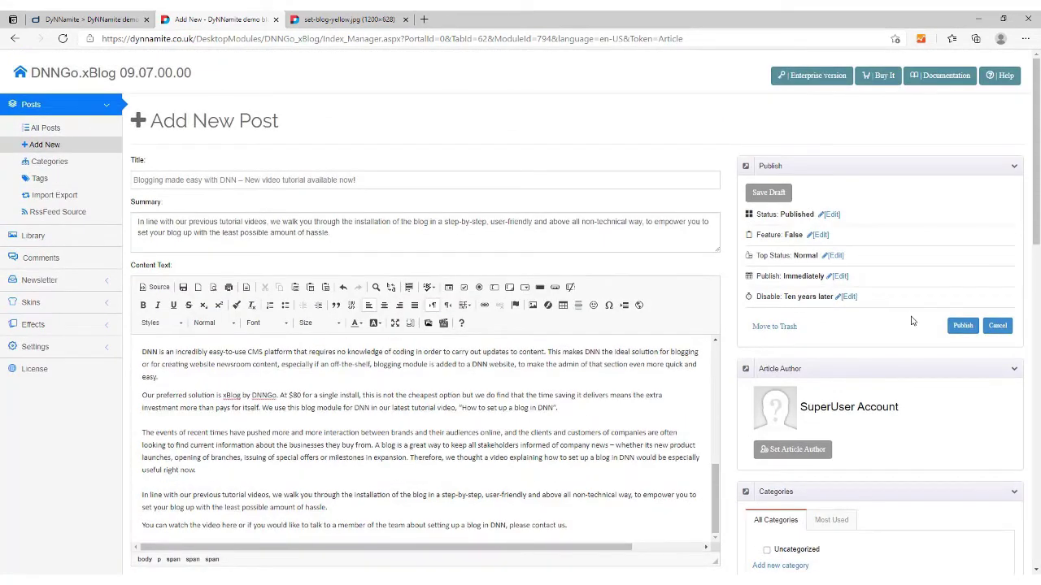
# Step: Publish the new post, move 'Hello world!' to the recycle bin, and return to the demo blog
pyautogui.click(961, 326)
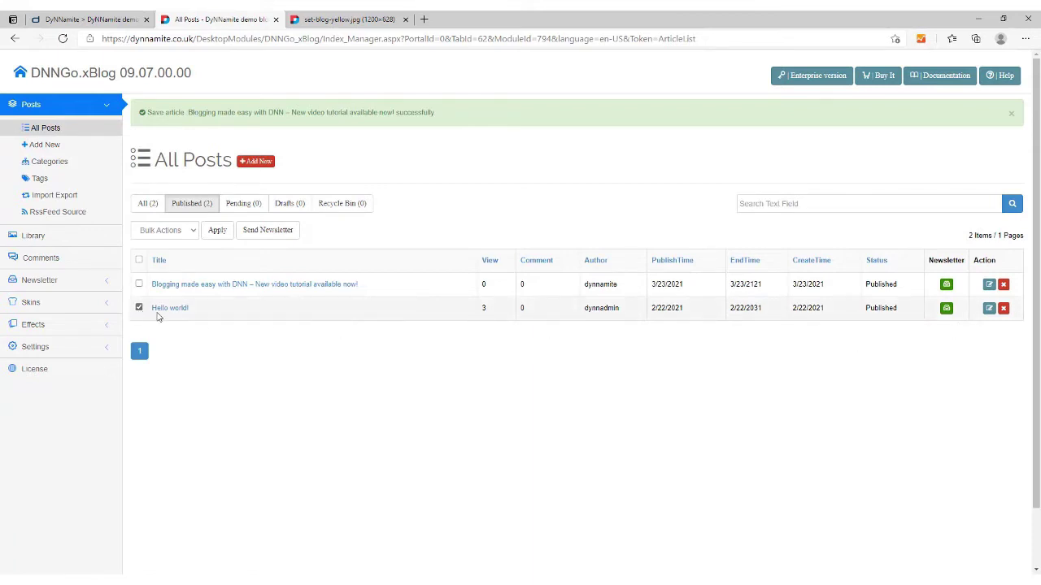
pyautogui.click(1003, 308)
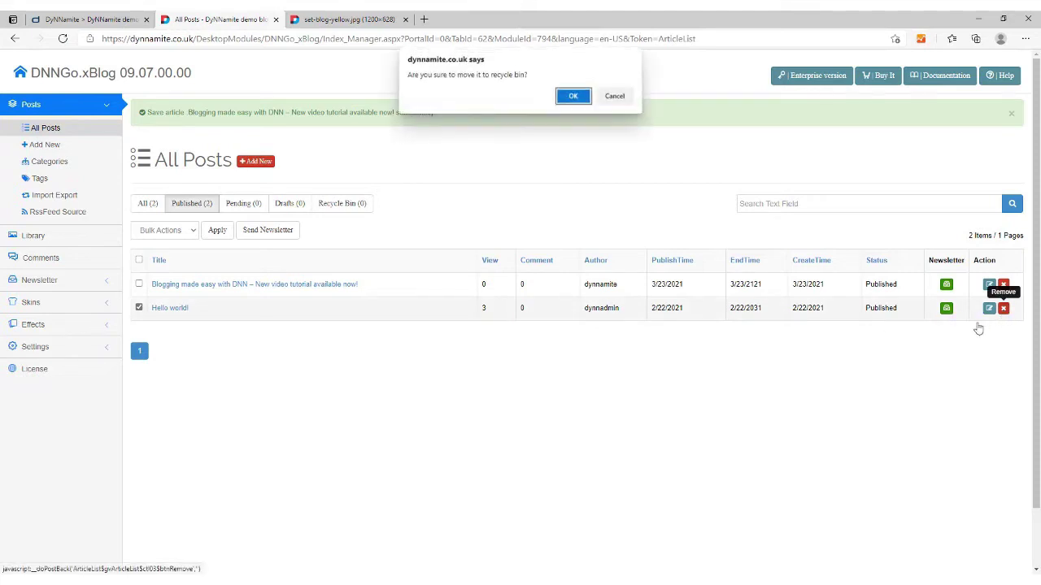
pyautogui.click(573, 97)
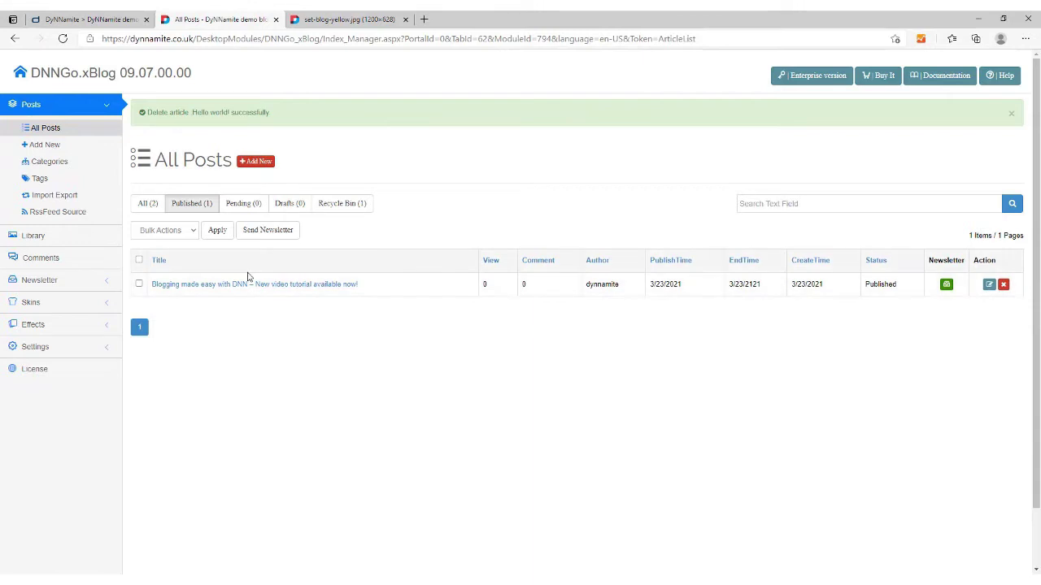
pyautogui.click(21, 76)
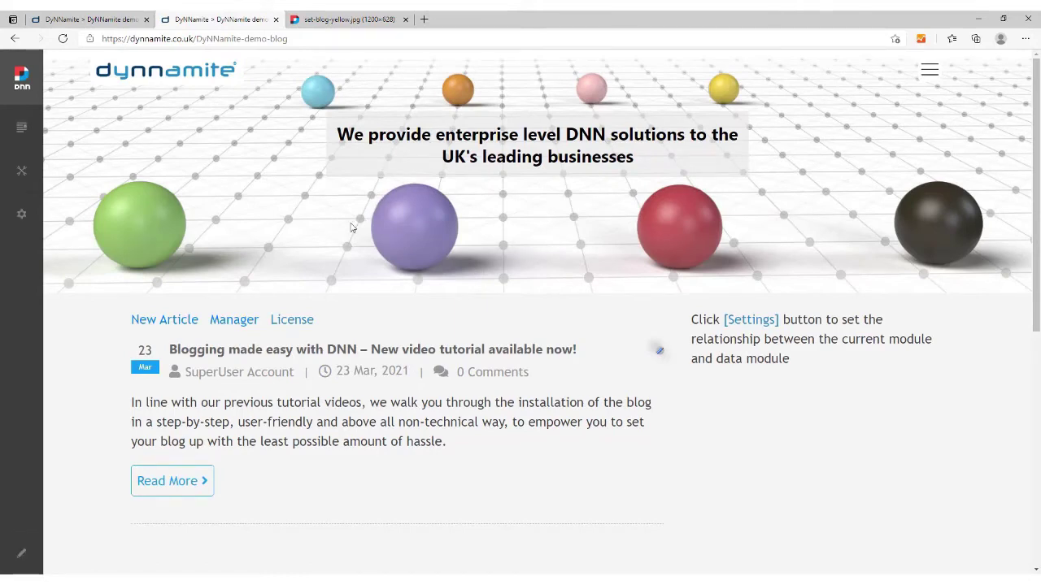
# Step: Scroll through the All Posts list showing the single published article
pyautogui.scroll(-1, 351, 229)
pyautogui.scroll(-1, 351, 228)
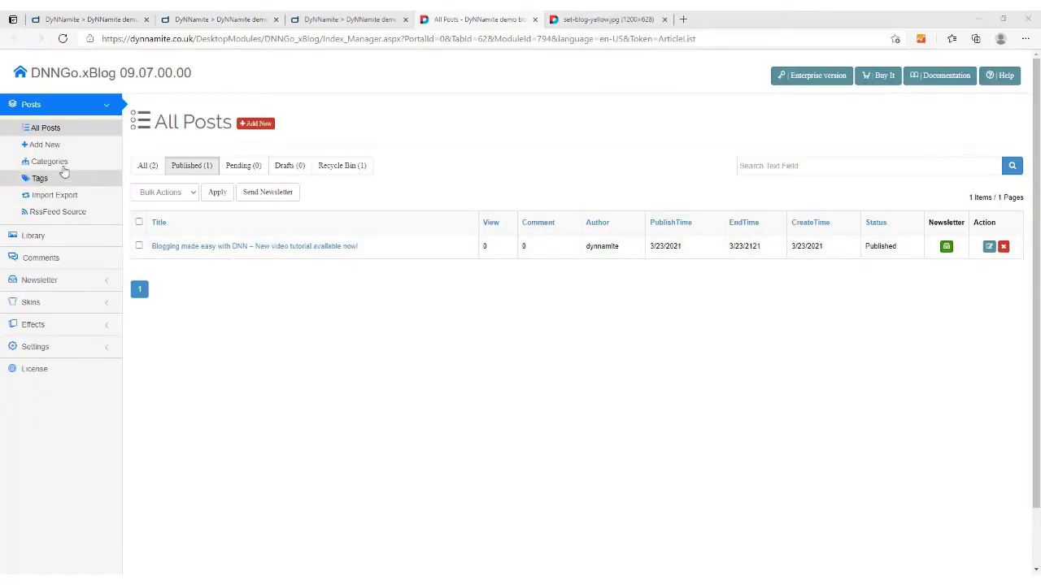
# Step: Add the DNN Tips & Tricks category with its friendly URL name and description
pyautogui.click(49, 163)
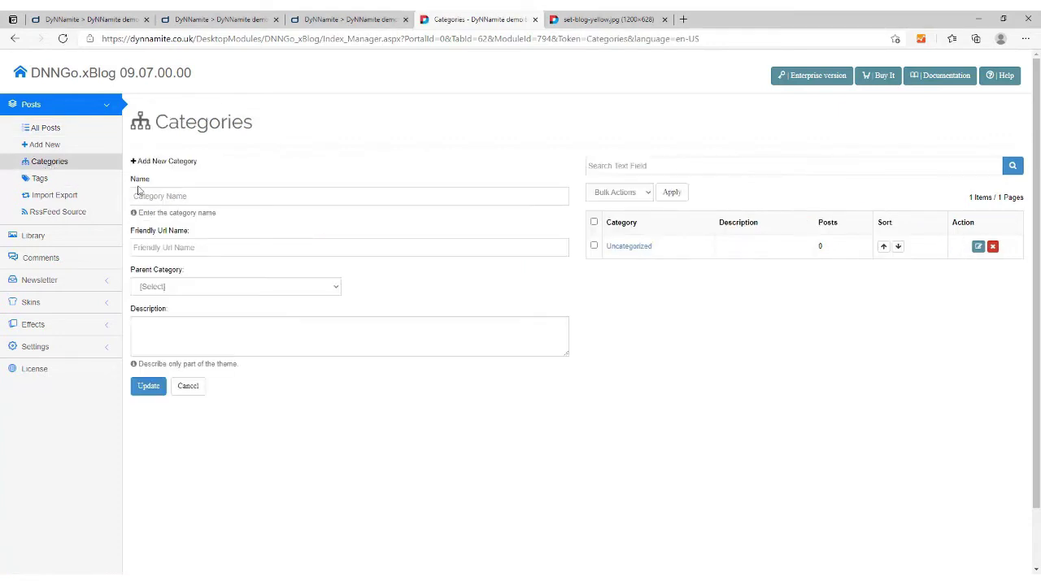
pyautogui.click(191, 197)
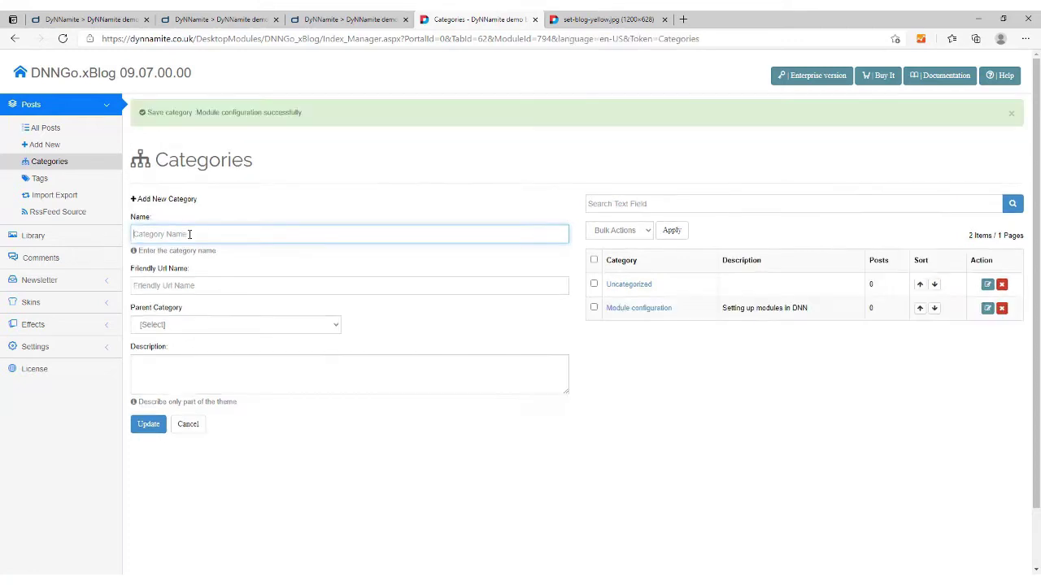
pyautogui.write('DNN Tips & Tricks')
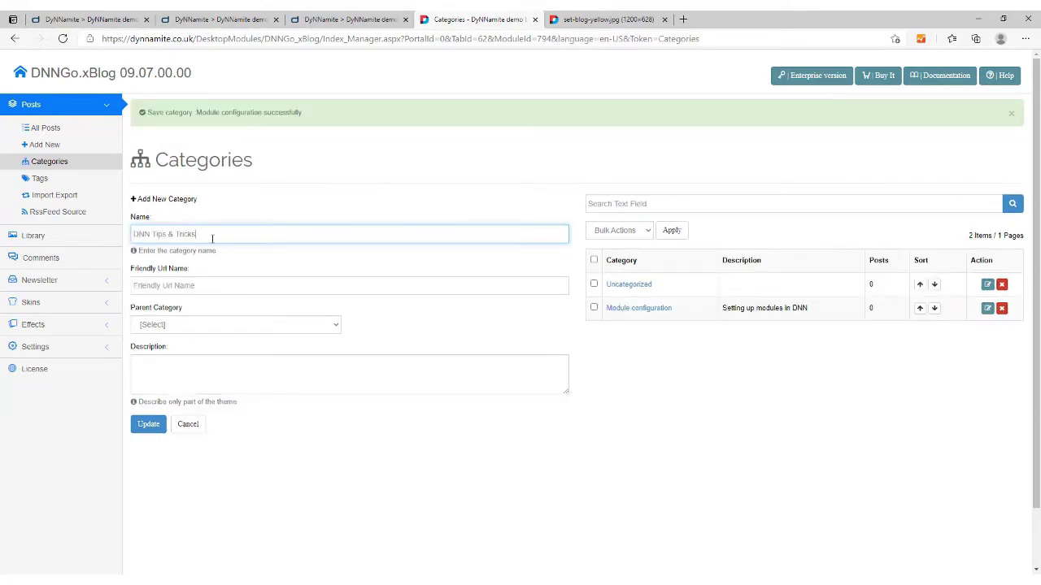
pyautogui.moveTo(212, 237); pyautogui.dragTo(132, 234)
pyautogui.click(182, 289)
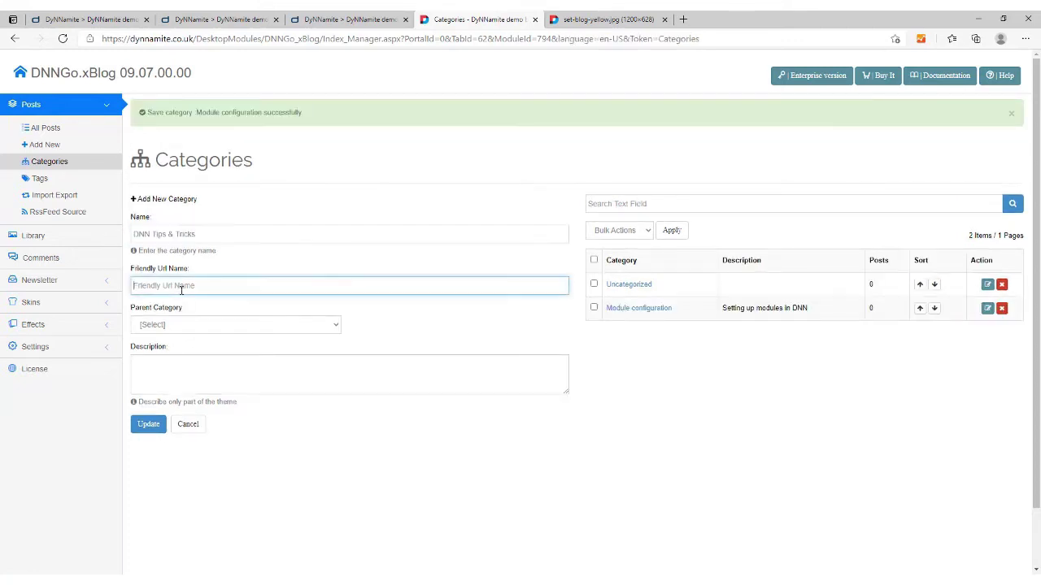
pyautogui.write('DNN Tips and Tricks')
pyautogui.click(157, 365)
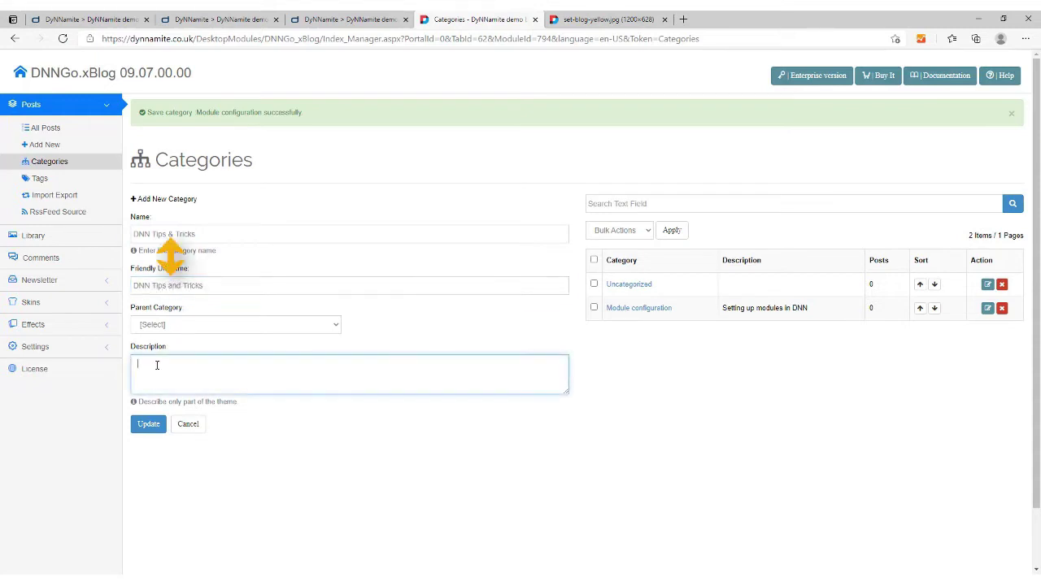
pyautogui.write('Tips an')
pyautogui.click(149, 424)
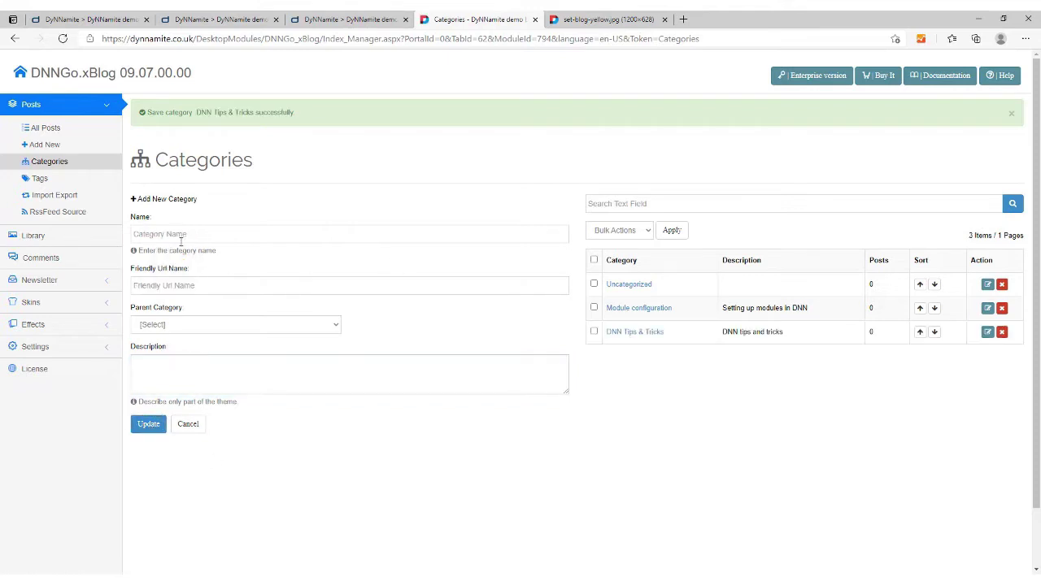
# Step: Add the Updates to DNN category, reusing its name as friendly URL and description
pyautogui.write('Updates to DNN')
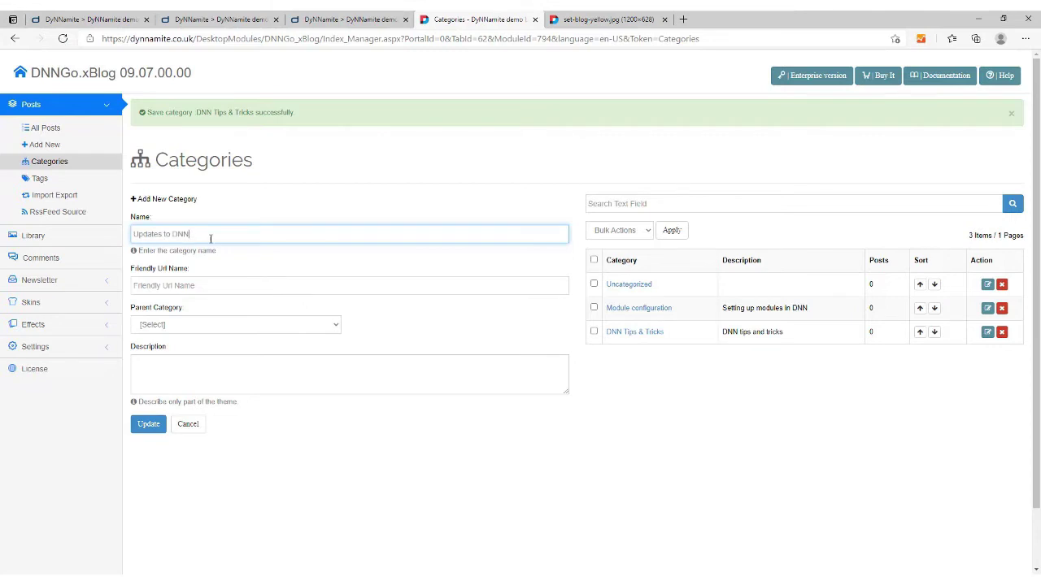
pyautogui.hotkey('ctrl', 'a')
pyautogui.hotkey('ctrl', 'c')
pyautogui.click(208, 285)
pyautogui.hotkey('ctrl', 'v')
pyautogui.click(160, 372)
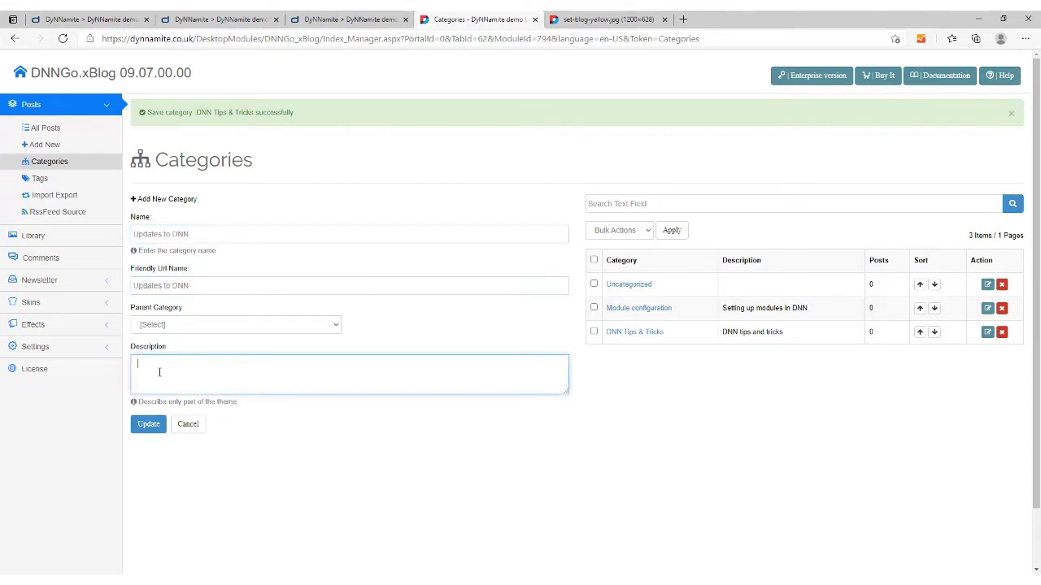
pyautogui.hotkey('ctrl', 'v')
pyautogui.click(148, 424)
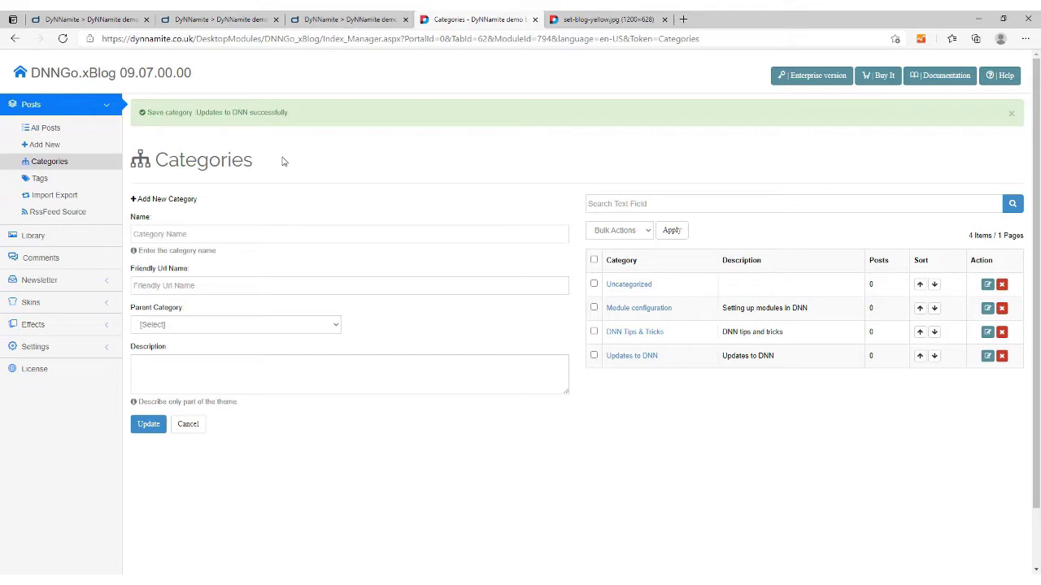
pyautogui.click(21, 73)
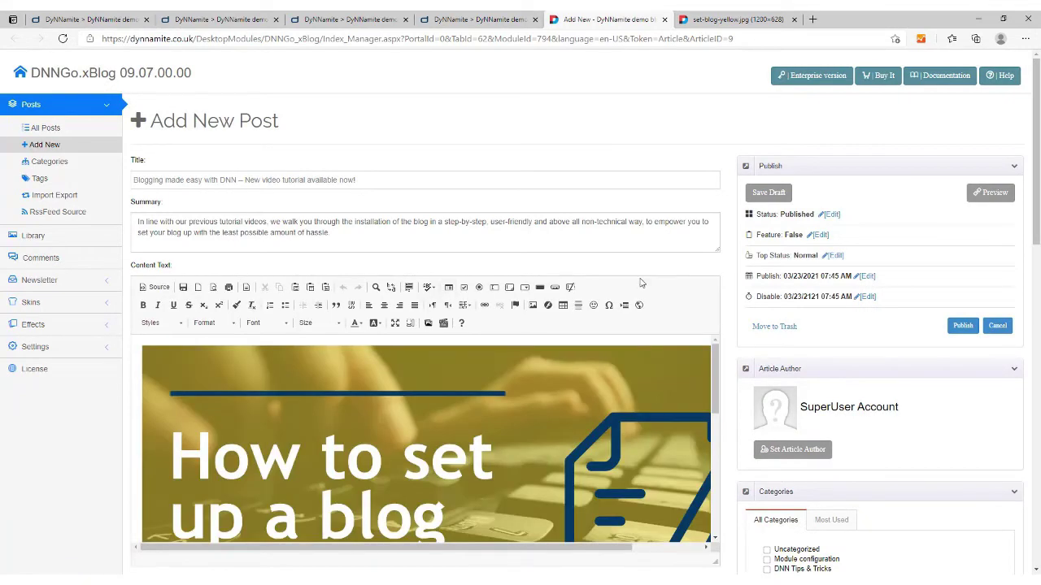
# Step: Tick DNN Tips & Tricks in Categories and republish the Blogging made easy with DNN post
pyautogui.scroll(-2, 821, 277)
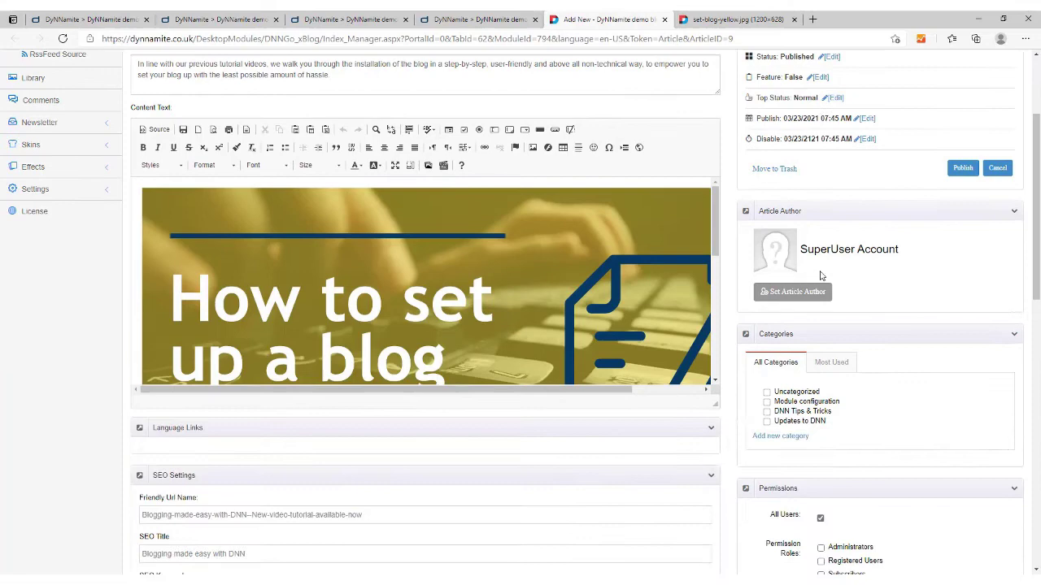
pyautogui.scroll(-1, 821, 277)
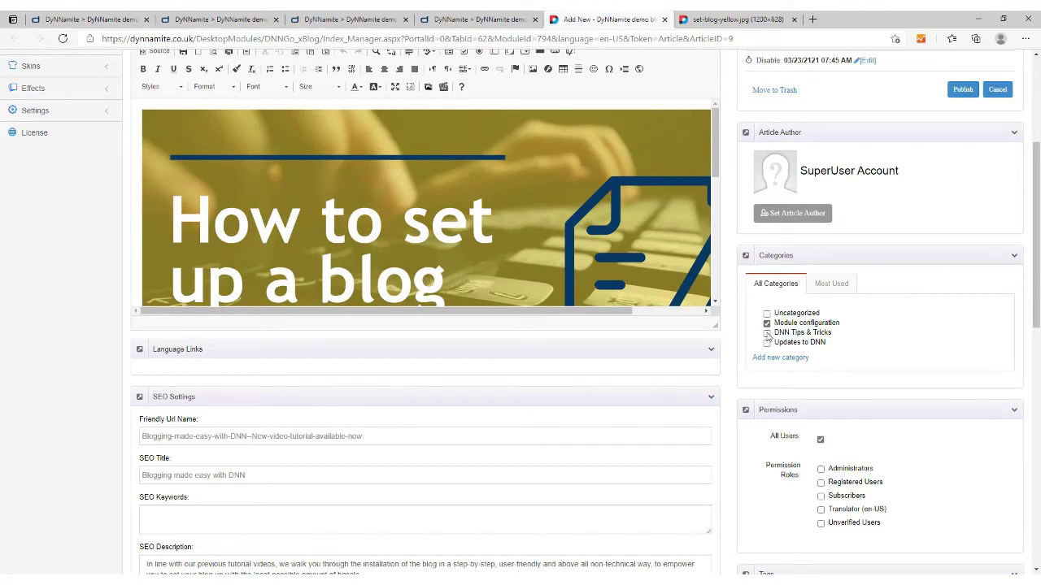
pyautogui.click(767, 333)
pyautogui.click(965, 92)
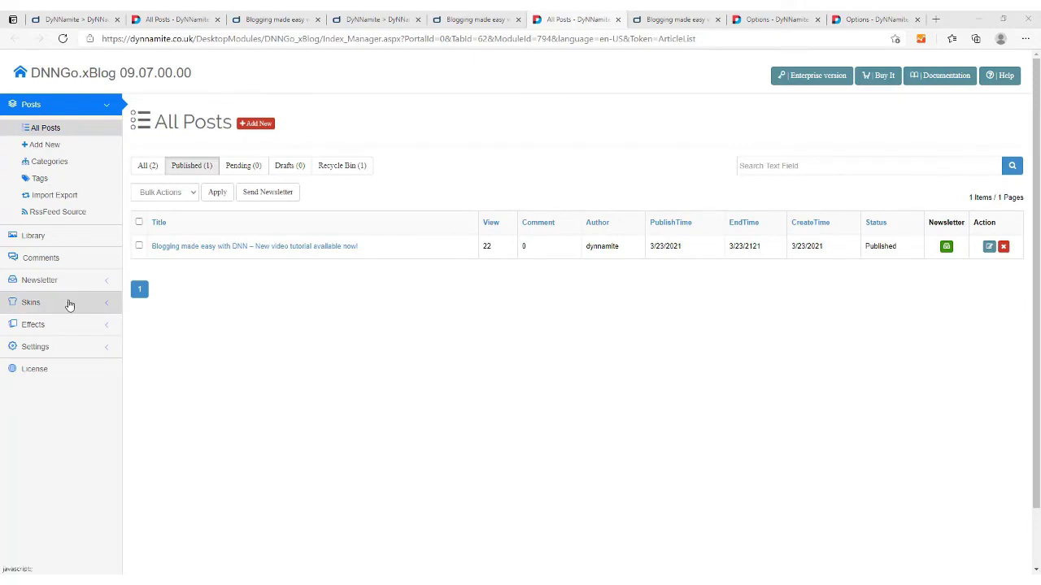
# Step: Review the Skins > Options Blog List and Blog Detail settings, save them, and return to the blog
pyautogui.click(67, 302)
pyautogui.click(43, 325)
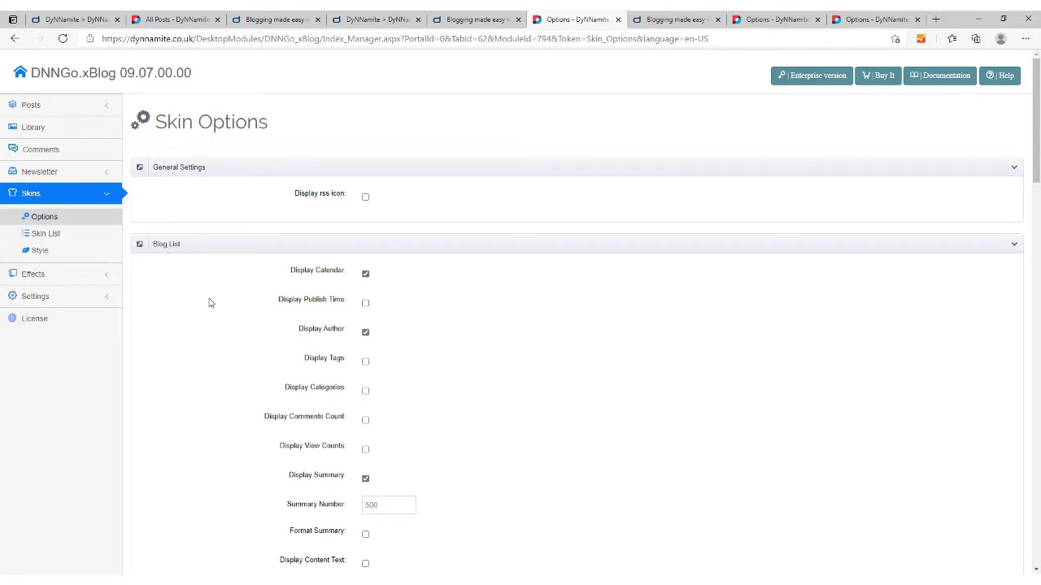
pyautogui.scroll(-3, 191, 305)
pyautogui.scroll(-2, 191, 306)
pyautogui.scroll(-2, 191, 307)
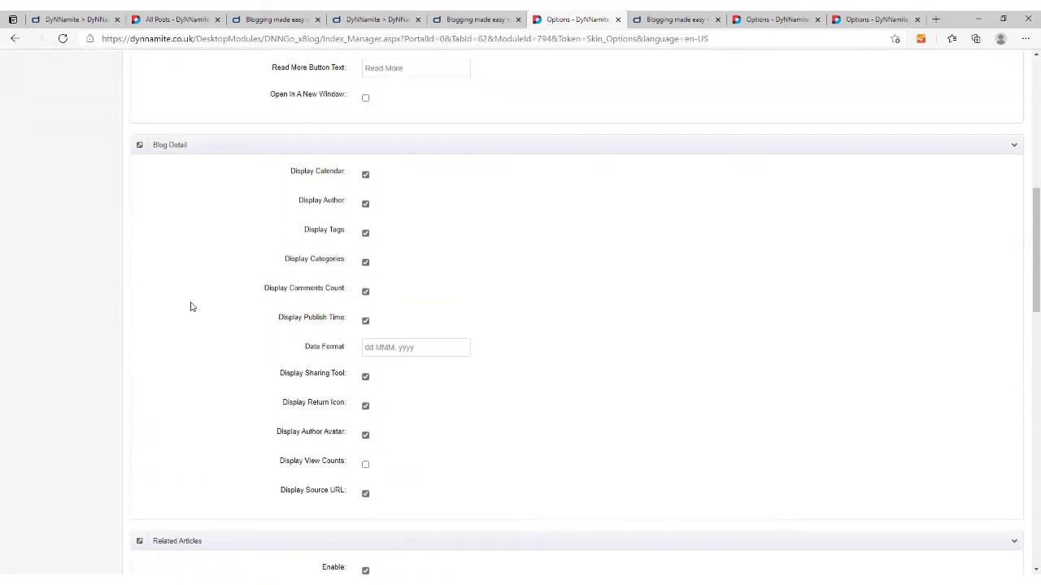
pyautogui.scroll(-1, 191, 306)
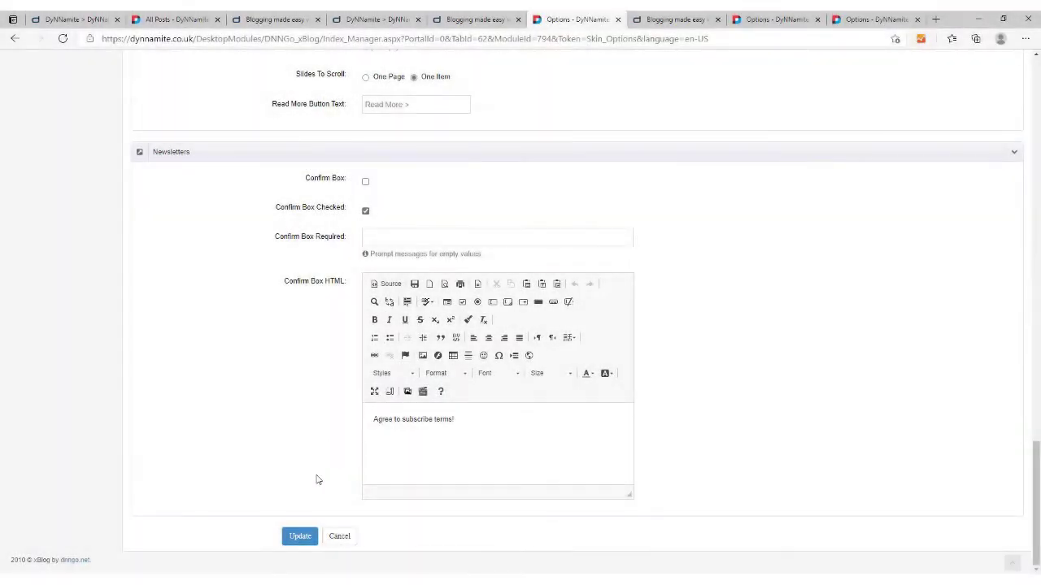
pyautogui.click(299, 536)
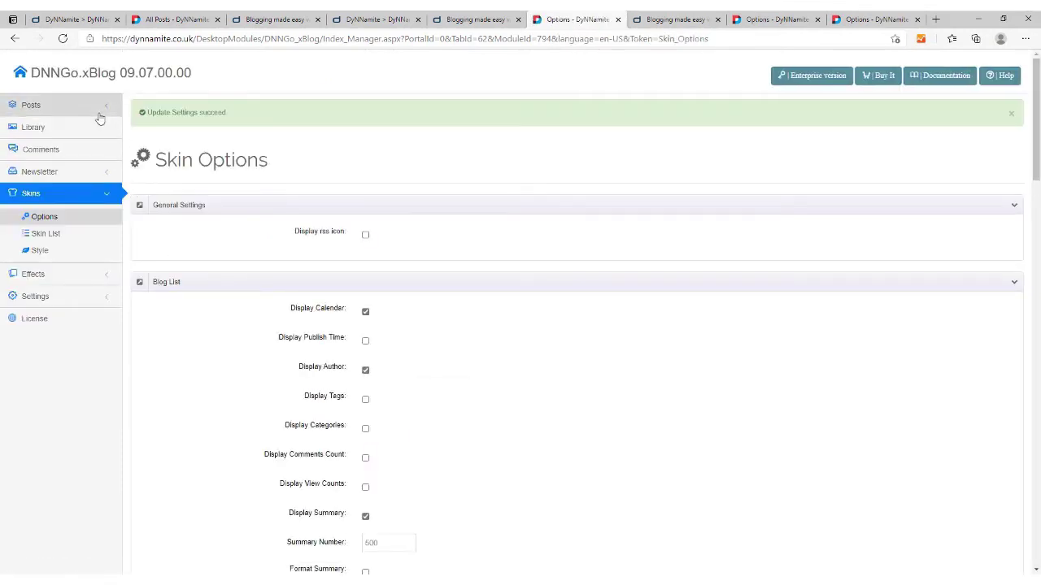
pyautogui.click(20, 73)
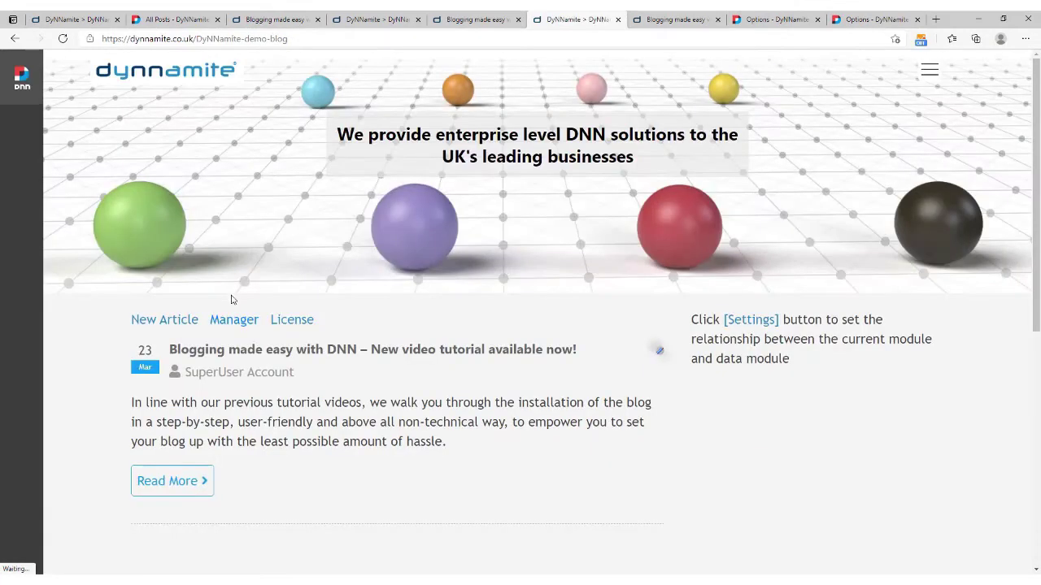
# Step: Open the Blogging made easy with DNN article and scroll down to its Related section
pyautogui.click(241, 354)
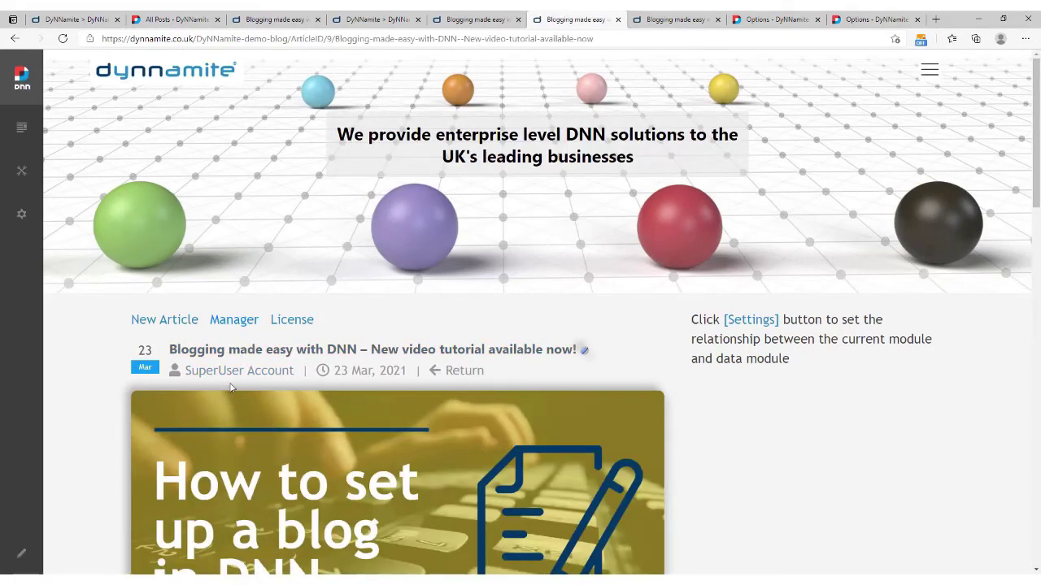
pyautogui.scroll(-1, 230, 388)
pyautogui.scroll(-2, 230, 388)
pyautogui.scroll(-1, 230, 388)
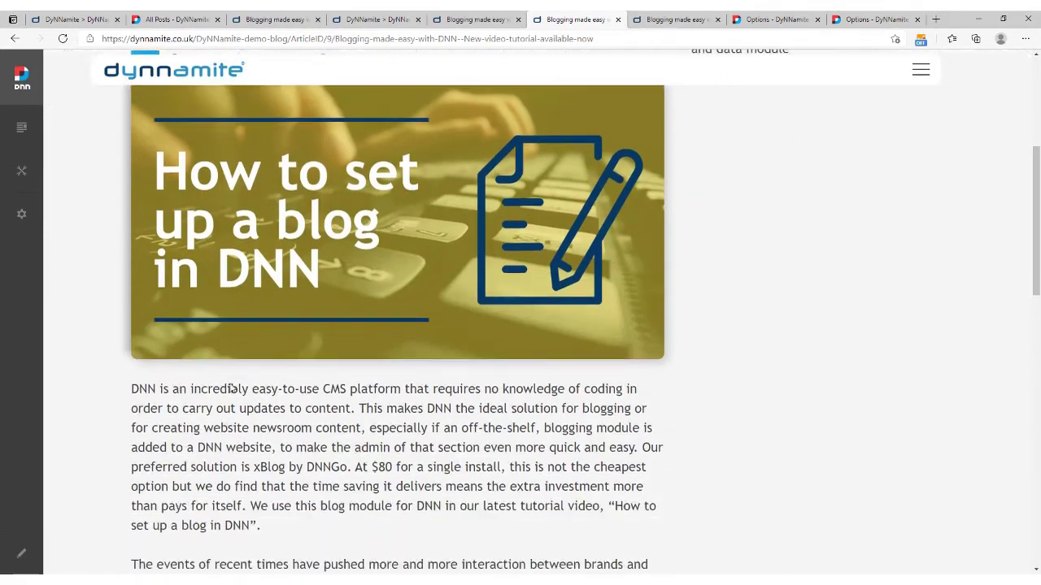
pyautogui.scroll(-3, 230, 388)
pyautogui.scroll(-1, 230, 387)
pyautogui.scroll(-3, 231, 388)
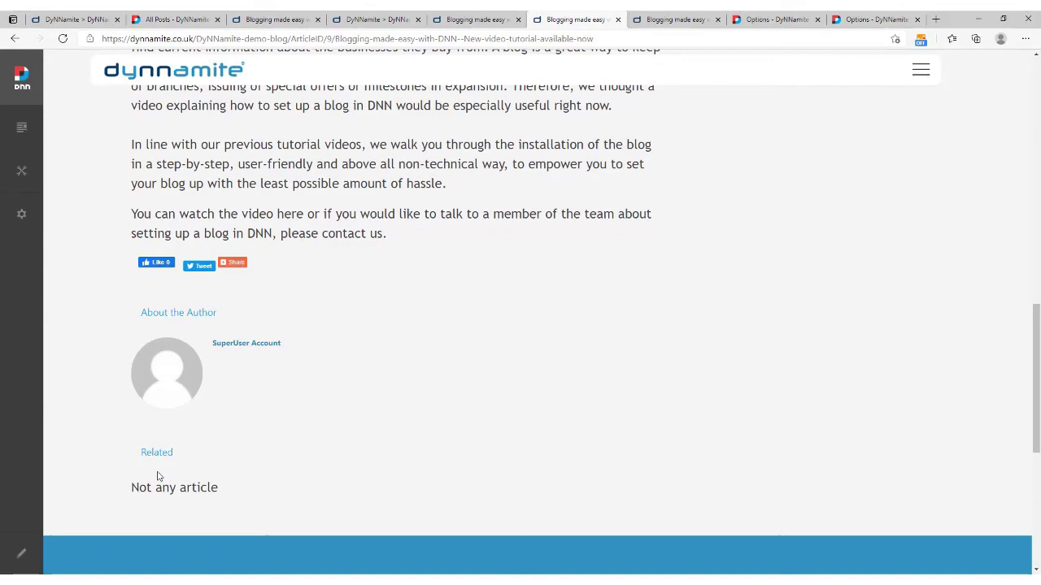
pyautogui.moveTo(137, 459)
pyautogui.mouseDown()
pyautogui.moveTo(207, 471)
pyautogui.moveTo(237, 492)
pyautogui.mouseUp()
pyautogui.click(249, 483)
# Step: Scroll back up to review the article header showing author and date
pyautogui.scroll(2, 219, 463)
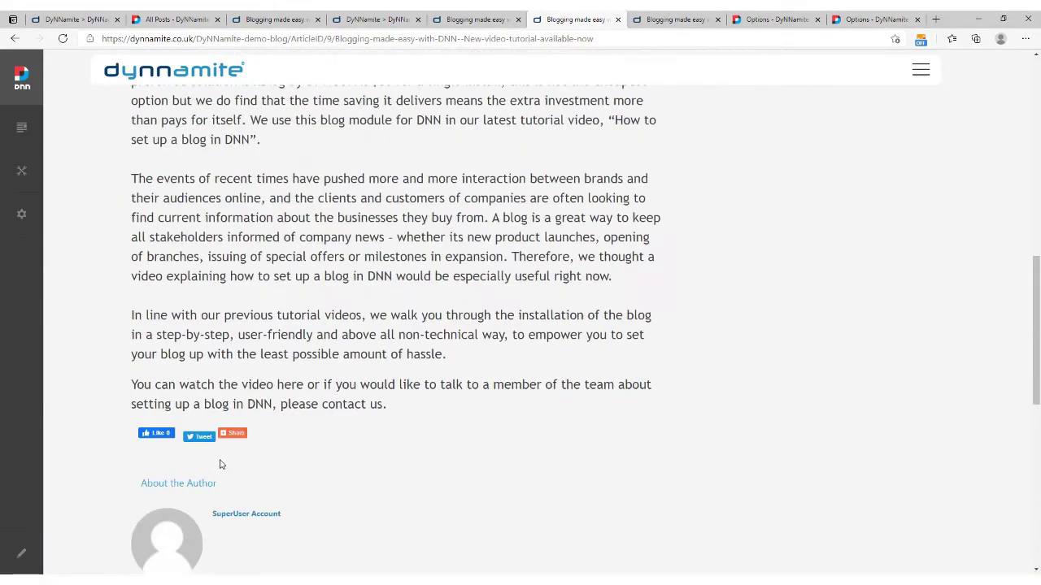
pyautogui.scroll(4, 219, 463)
pyautogui.scroll(2, 219, 464)
pyautogui.scroll(-5, 219, 464)
pyautogui.scroll(-3, 220, 463)
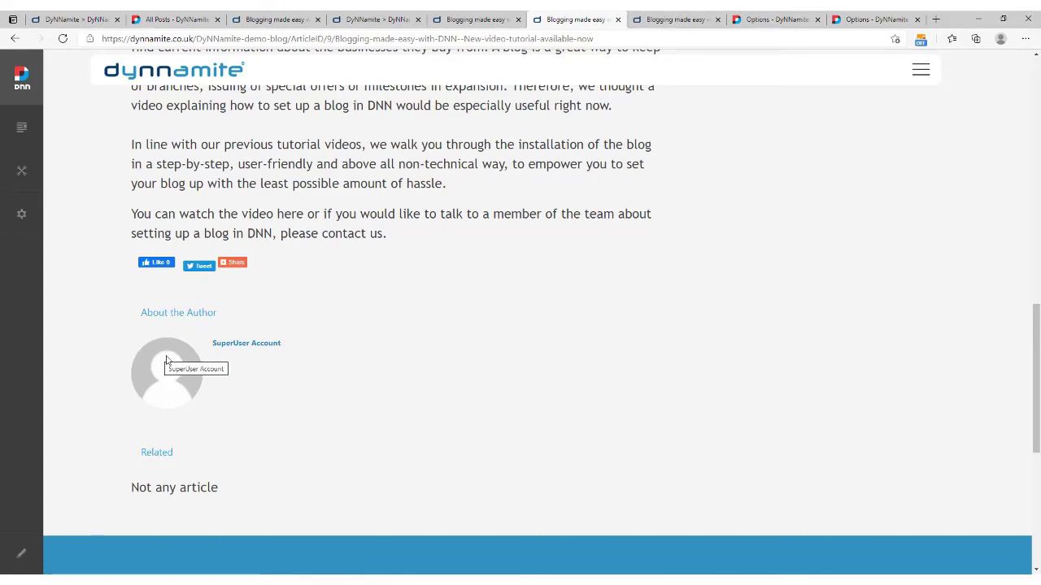
pyautogui.scroll(1, 167, 360)
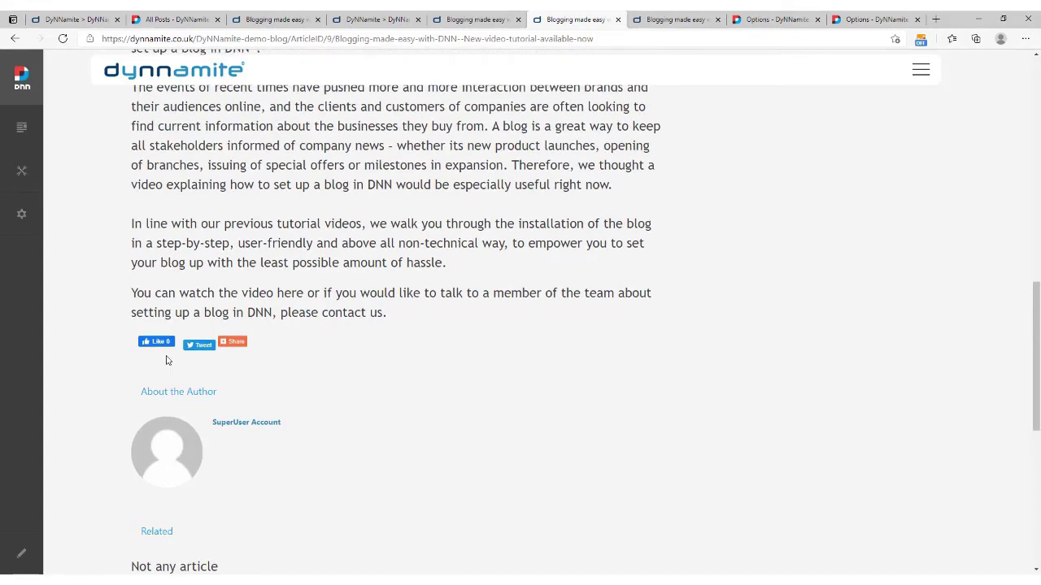
pyautogui.scroll(2, 166, 360)
pyautogui.scroll(2, 167, 360)
pyautogui.scroll(2, 166, 360)
pyautogui.scroll(2, 166, 355)
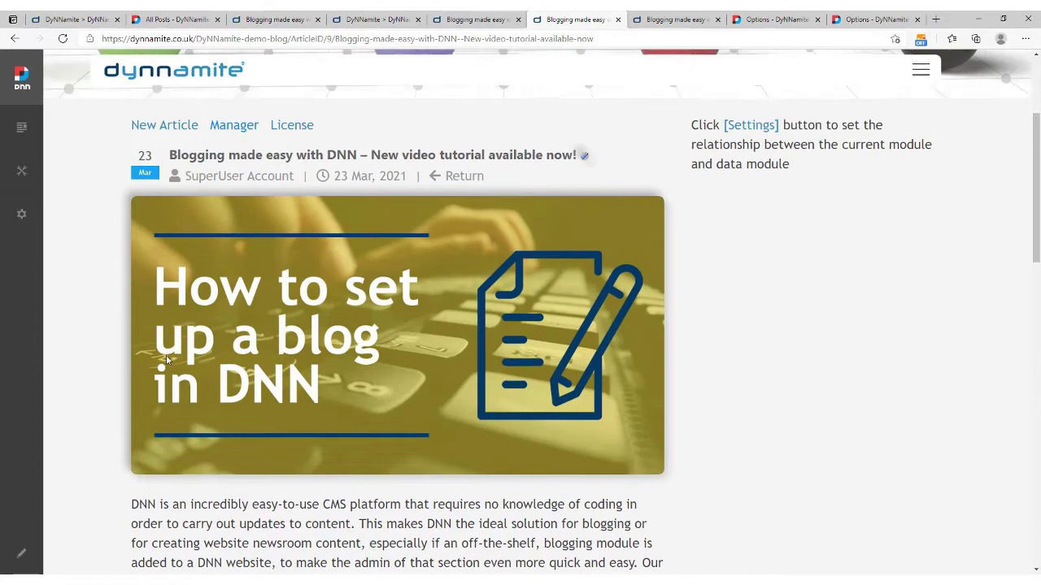
pyautogui.scroll(1, 162, 354)
pyautogui.scroll(2, 130, 360)
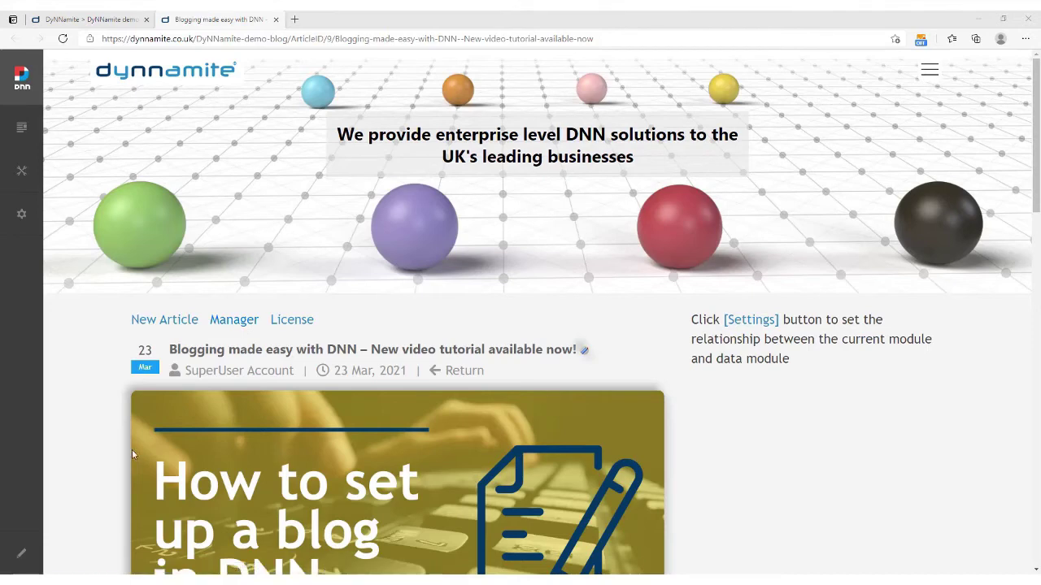
# Step: Turn on page editing and open the blog module's Advanced Settings
pyautogui.click(23, 555)
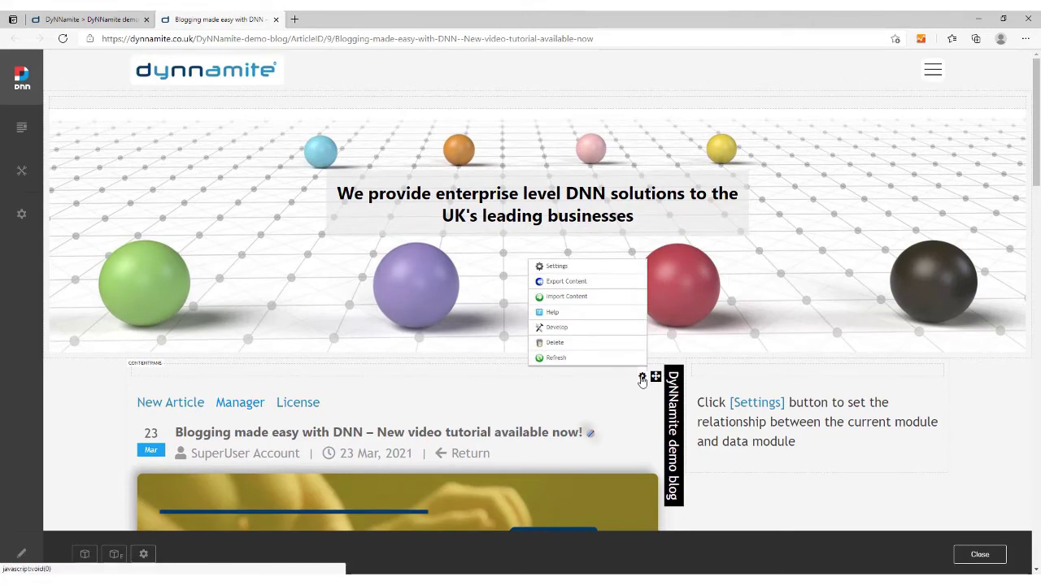
pyautogui.click(616, 268)
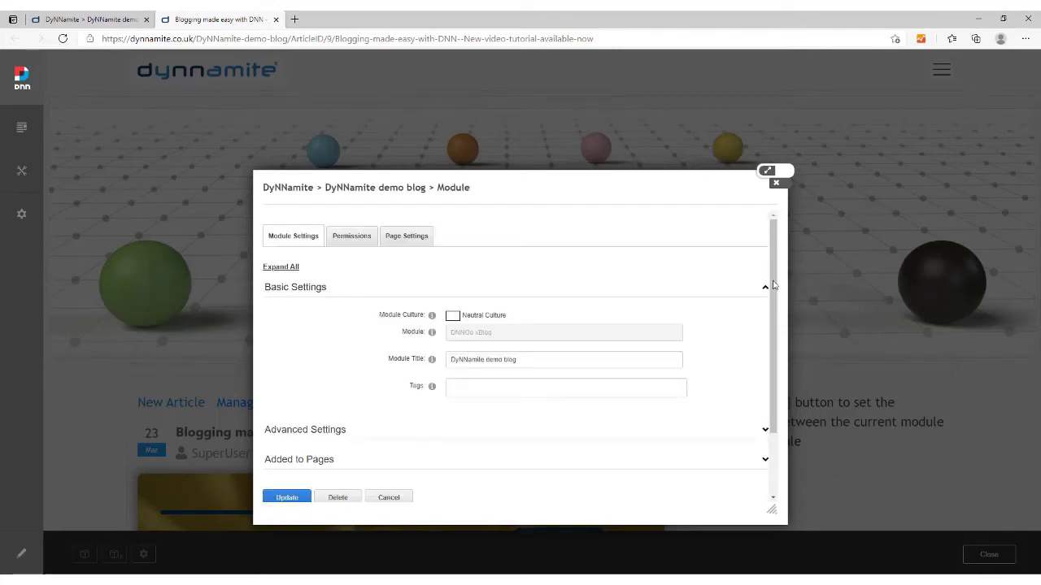
pyautogui.click(328, 433)
pyautogui.scroll(-3, 344, 395)
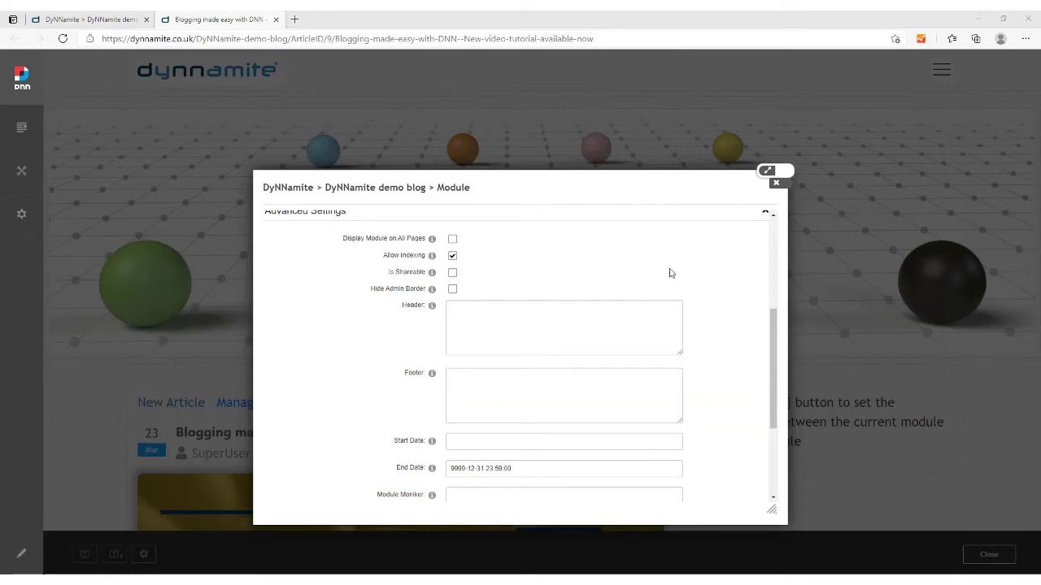
# Step: Paste the prepared <style> block into the module Header and update the settings
pyautogui.click(472, 304)
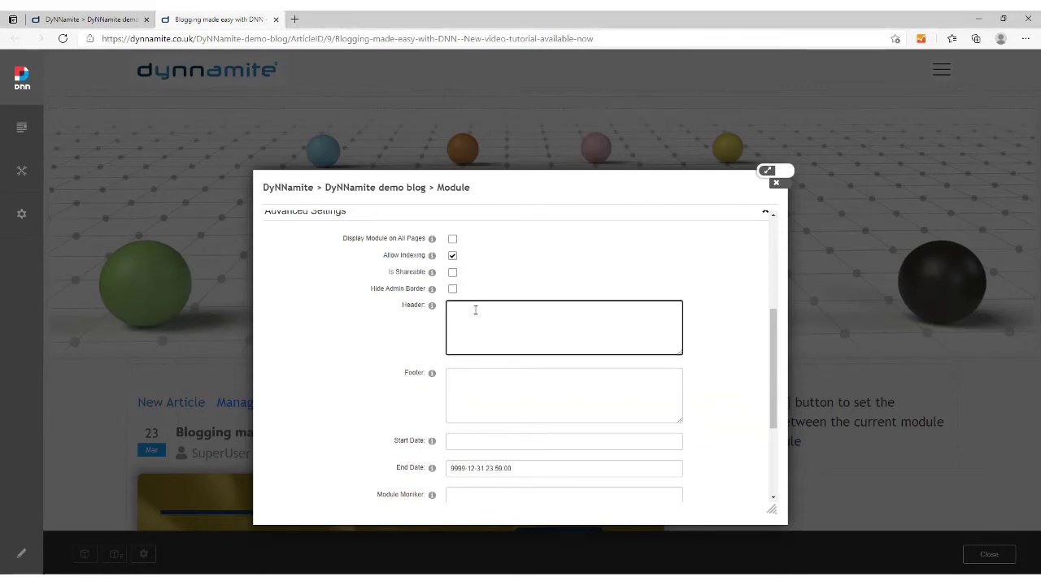
pyautogui.hotkey('ctrl', 'v')
pyautogui.scroll(-3, 393, 402)
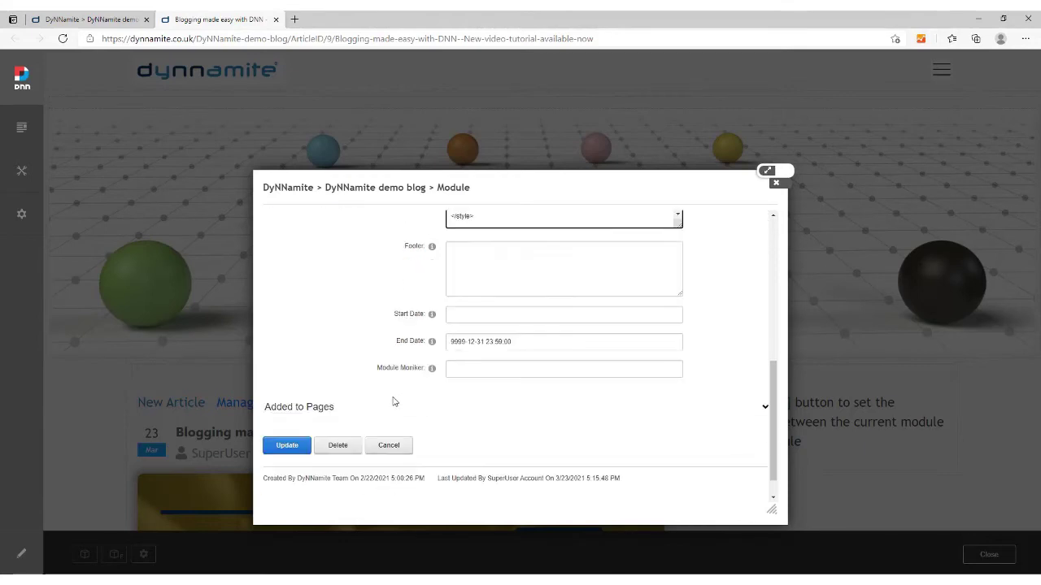
pyautogui.scroll(-1, 392, 402)
pyautogui.click(292, 416)
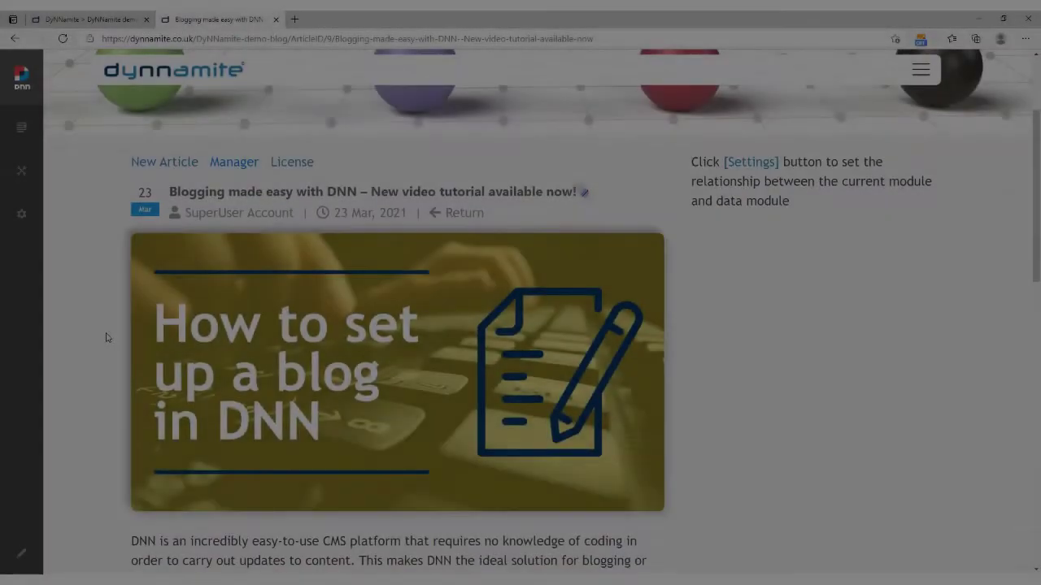
# Step: Scroll through the saved article page to check its banner and text
pyautogui.scroll(1, 106, 335)
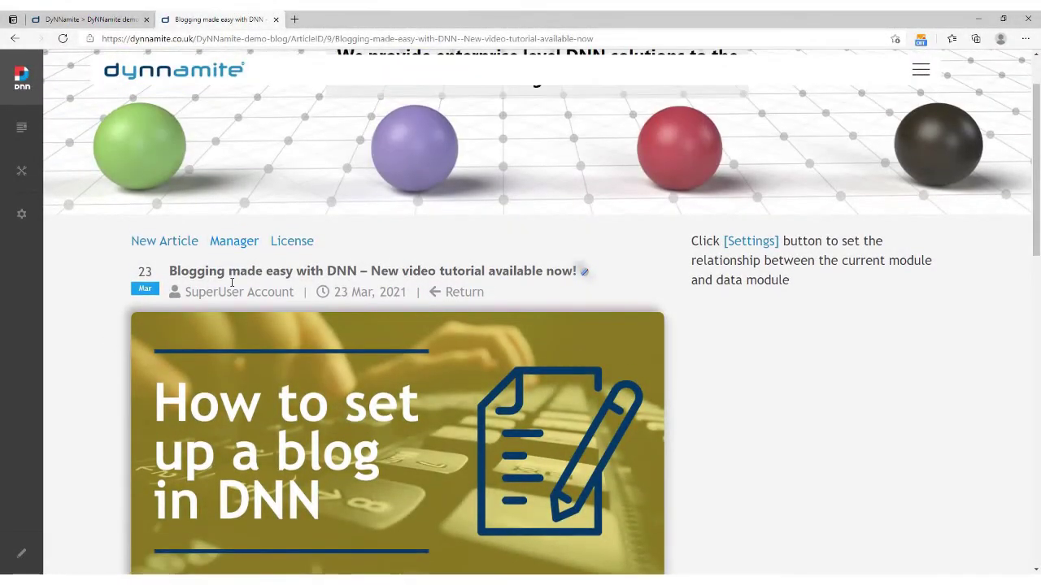
pyautogui.scroll(-3, 204, 358)
pyautogui.scroll(-3, 204, 357)
pyautogui.scroll(-3, 203, 357)
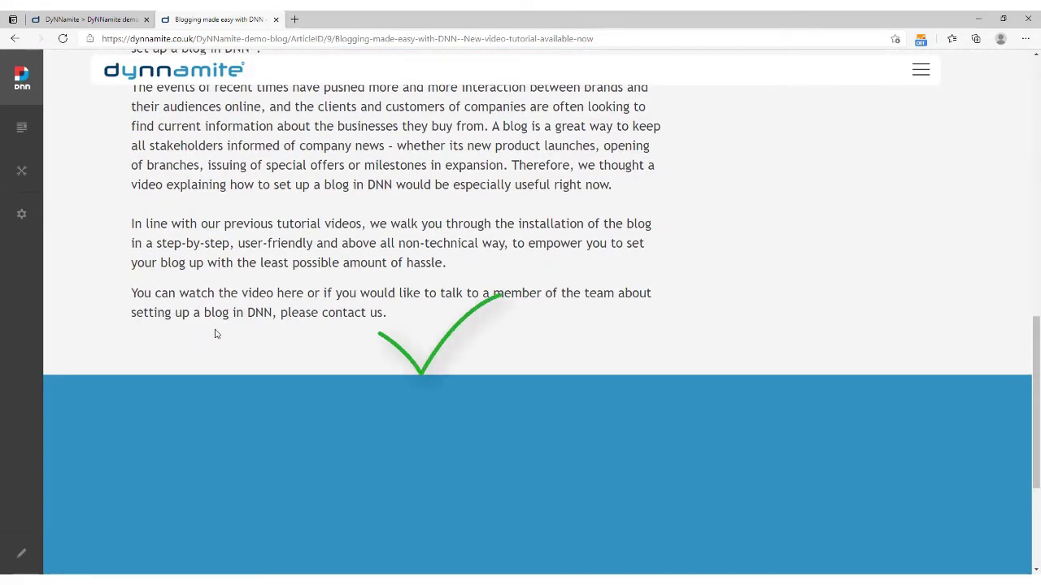
pyautogui.scroll(2, 215, 334)
pyautogui.scroll(1, 216, 332)
pyautogui.scroll(1, 216, 330)
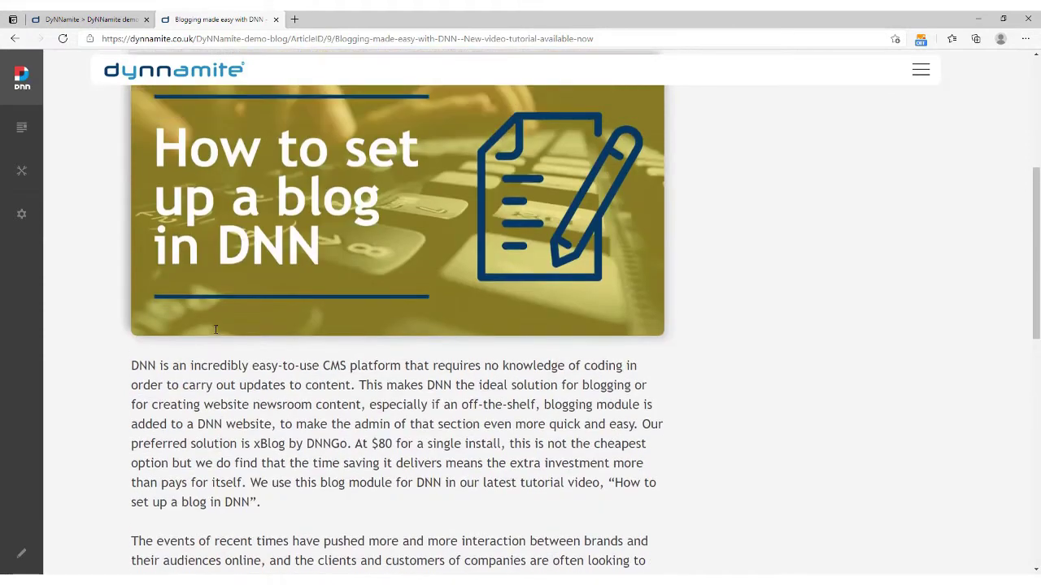
pyautogui.scroll(2, 215, 329)
pyautogui.scroll(1, 216, 329)
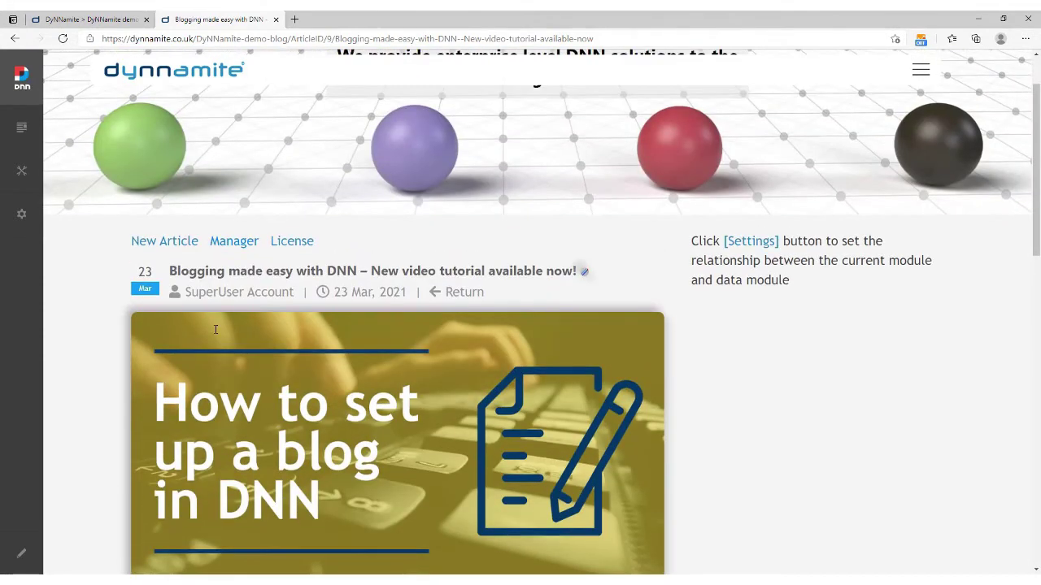
pyautogui.scroll(1, 215, 329)
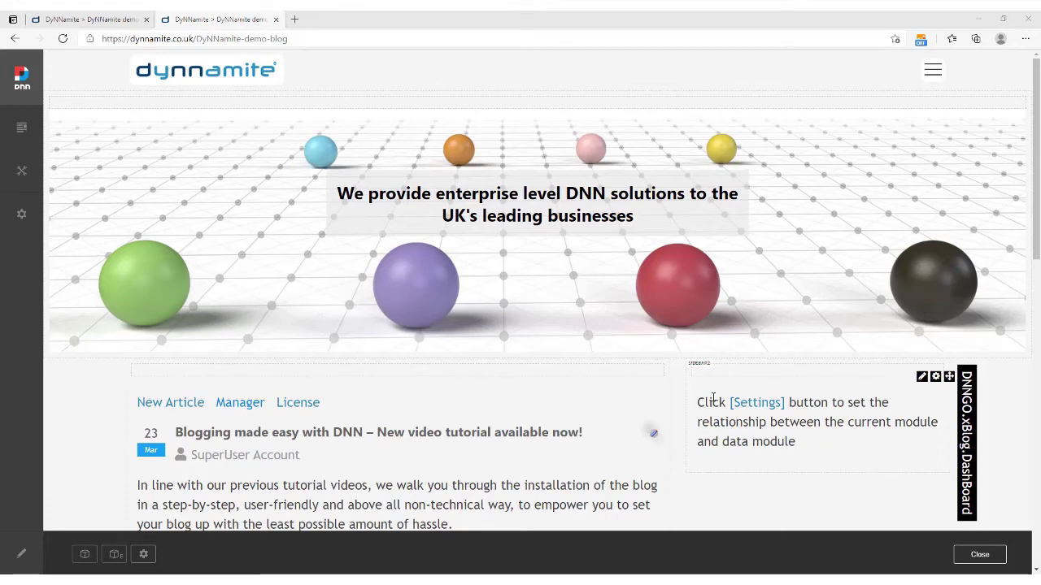
# Step: Set the DashBoard module's Tab & Module data source to the DyNNamite demo blog and update
pyautogui.click(754, 404)
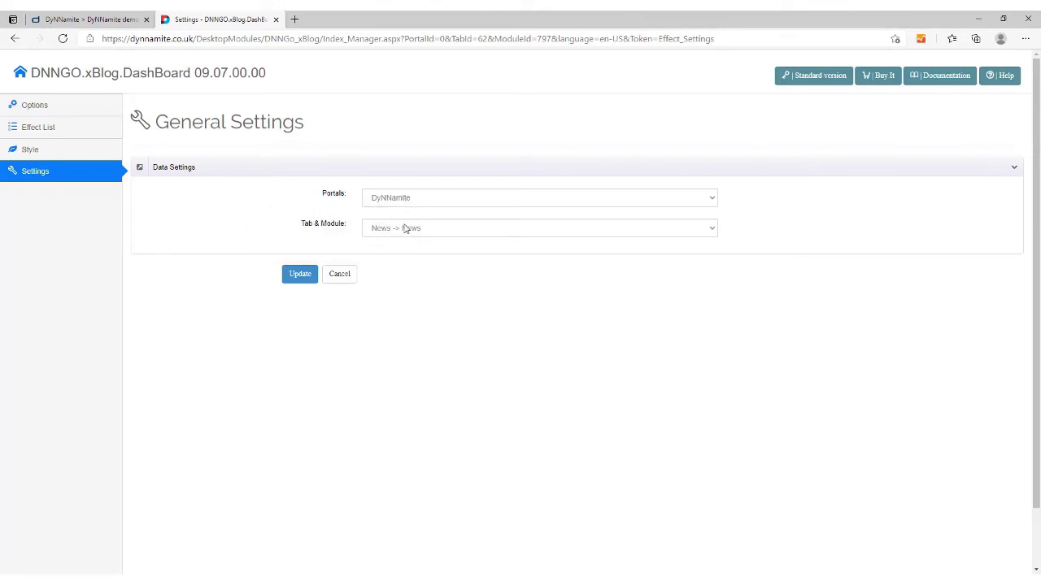
pyautogui.click(409, 229)
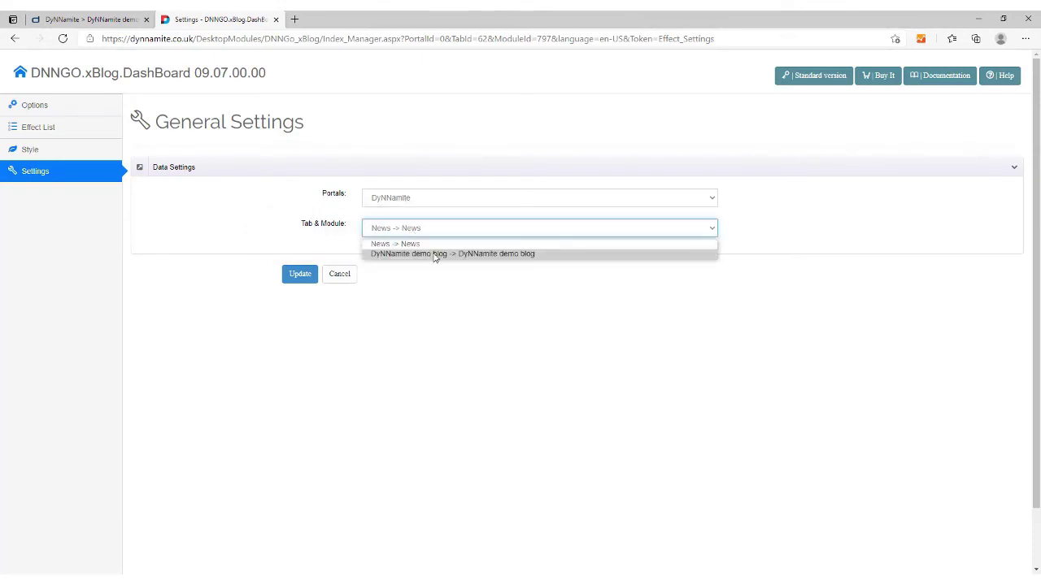
pyautogui.click(439, 254)
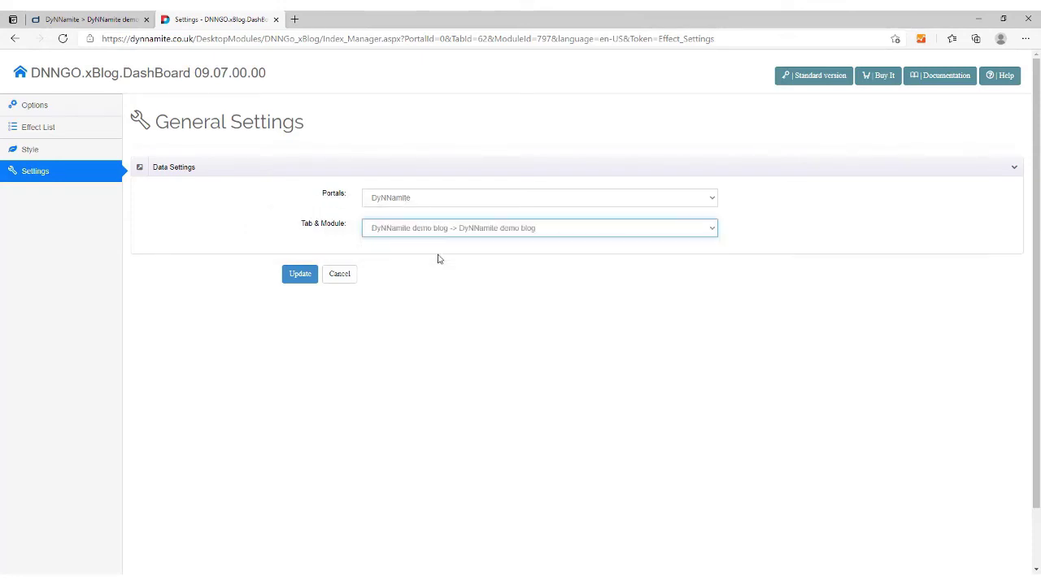
pyautogui.click(308, 274)
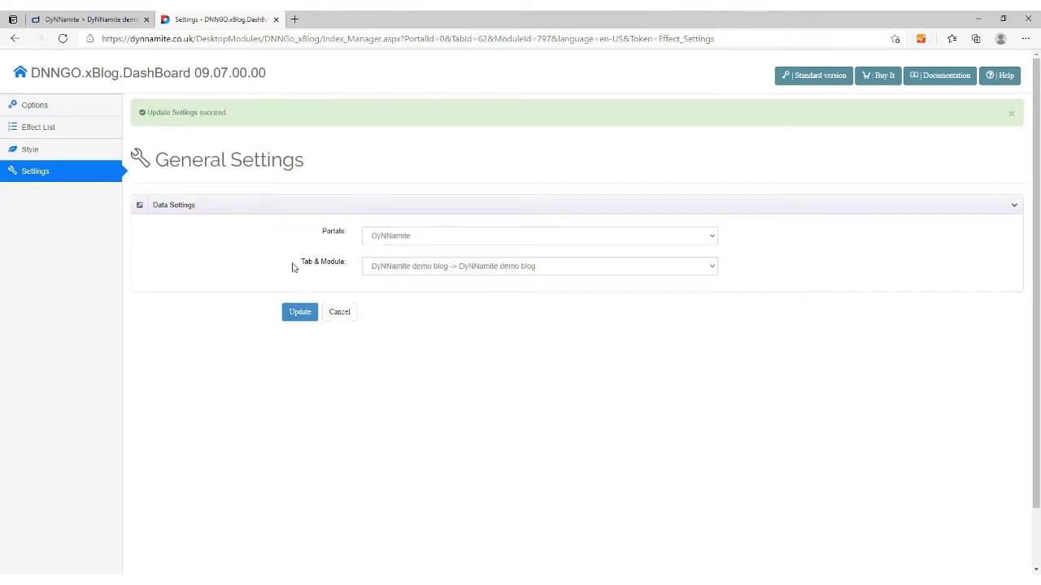
# Step: Browse the Effect List display options, then return to the blog page
pyautogui.click(35, 126)
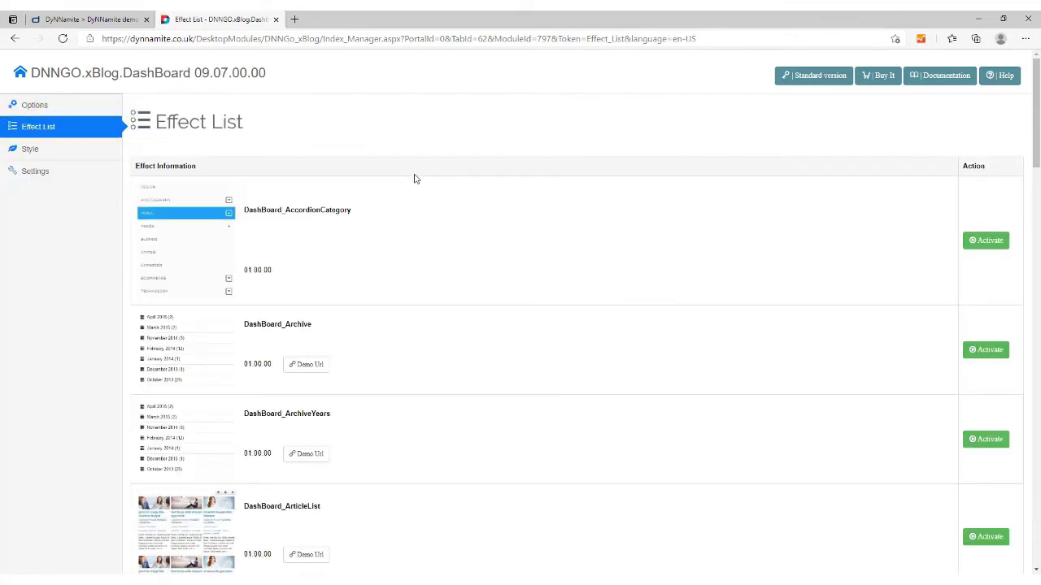
pyautogui.scroll(-1, 356, 222)
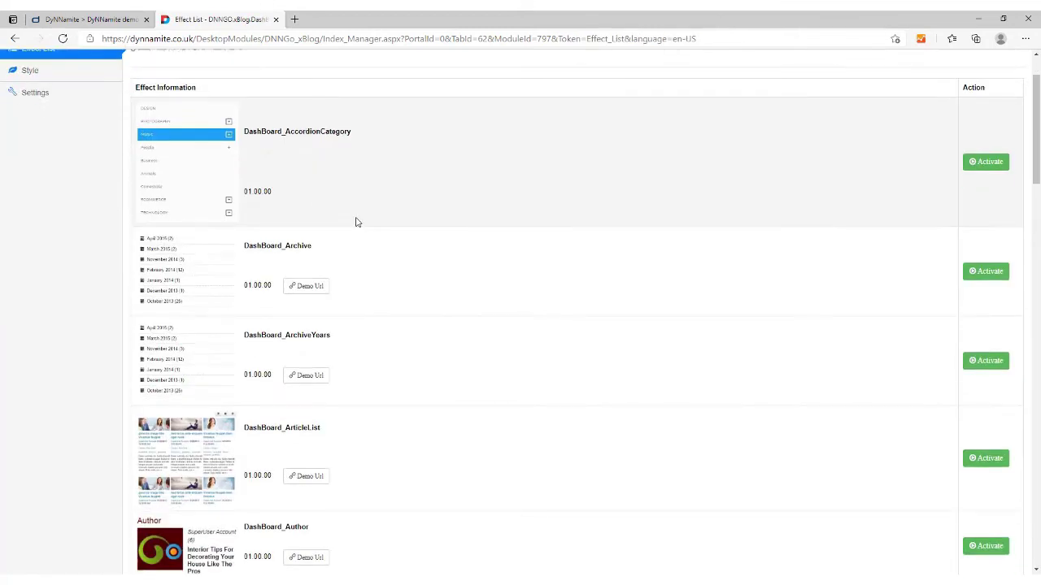
pyautogui.scroll(-1, 355, 220)
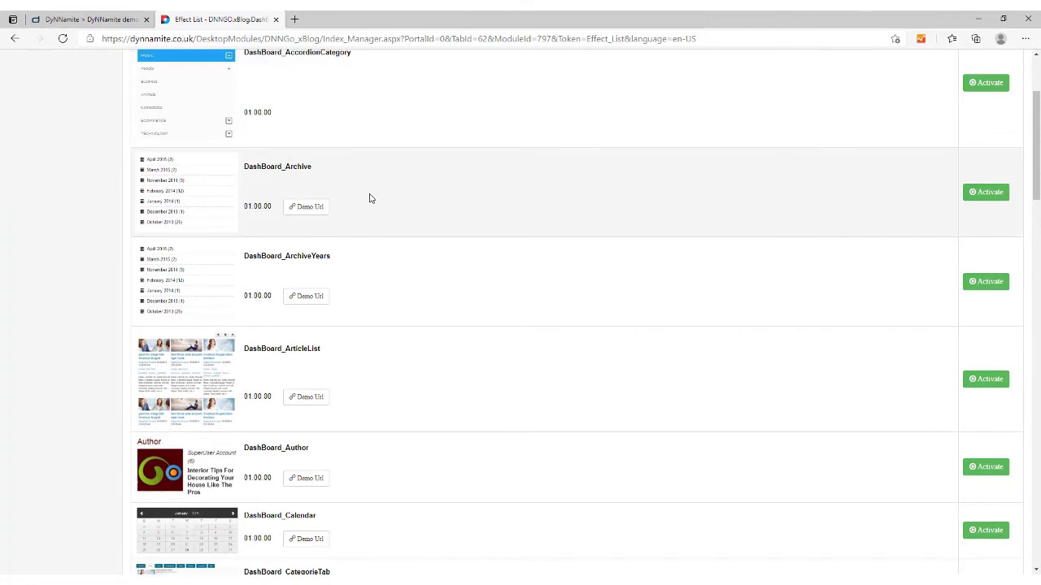
pyautogui.scroll(-1, 370, 198)
pyautogui.scroll(-2, 370, 199)
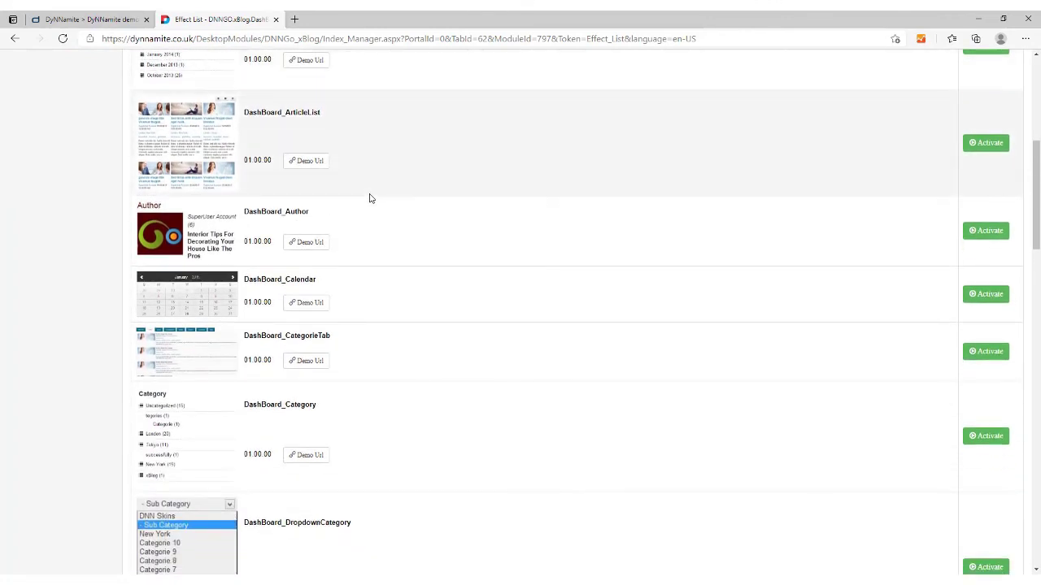
pyautogui.scroll(-1, 370, 199)
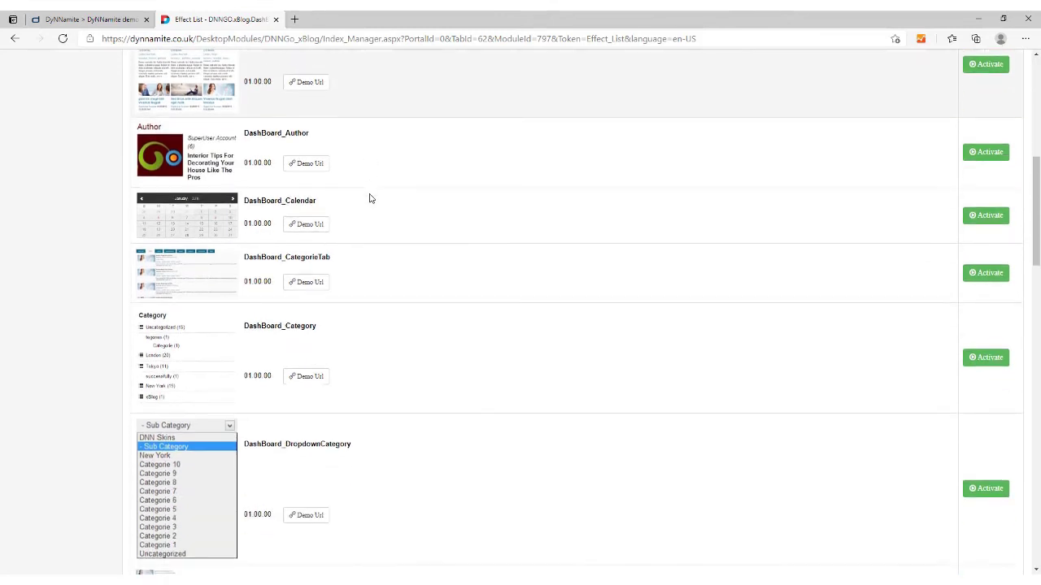
pyautogui.scroll(-2, 370, 198)
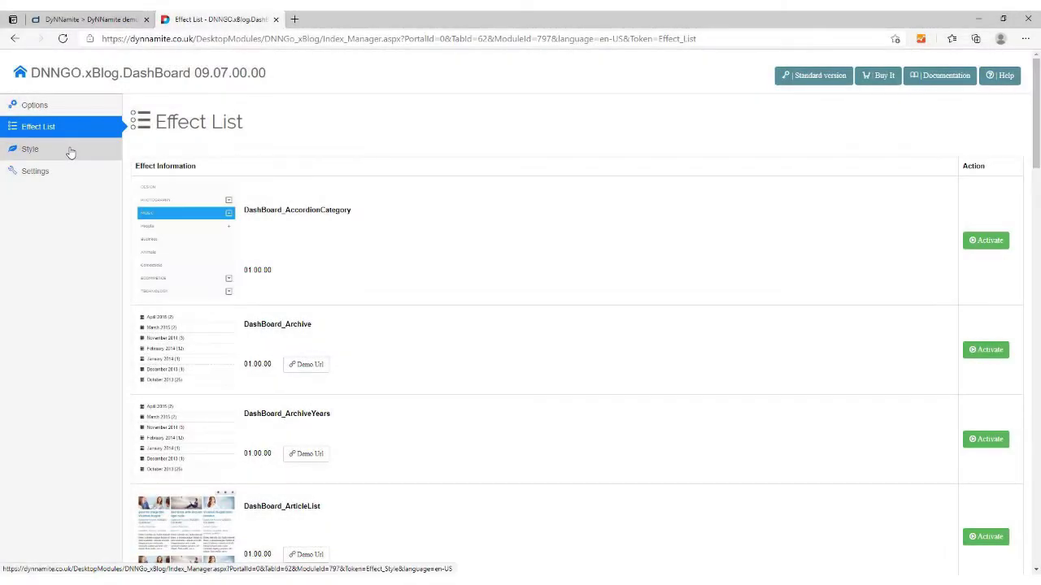
pyautogui.click(20, 73)
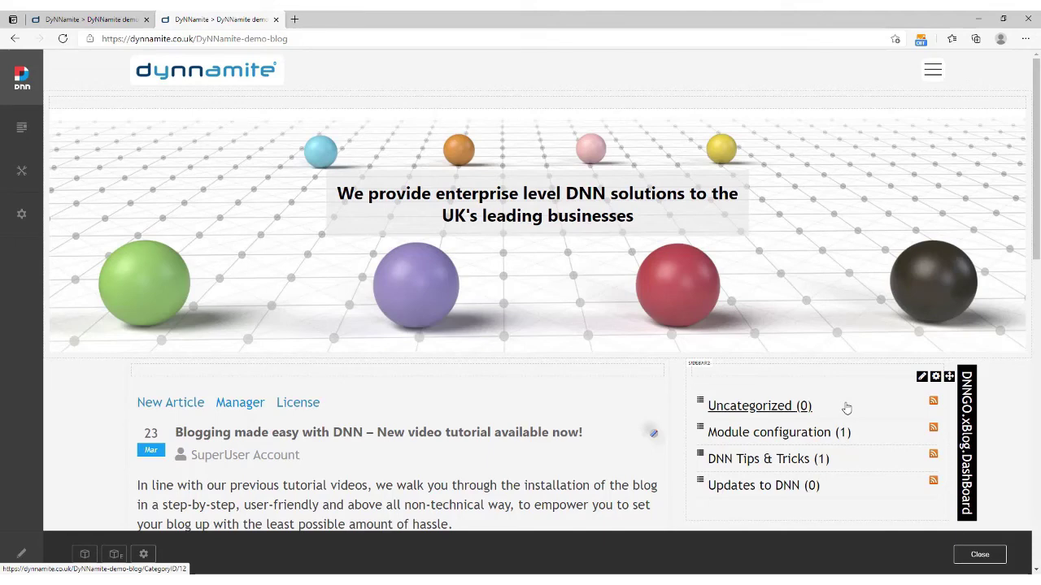
pyautogui.moveTo(935, 378)
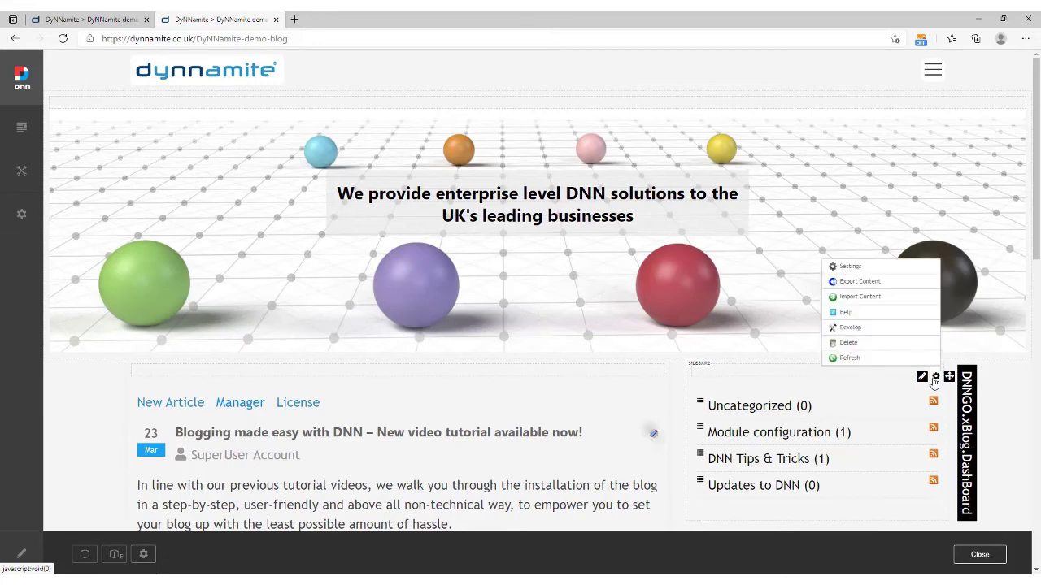
# Step: Choose Settings from the sidebar DashBoard module's gear action menu
pyautogui.click(882, 268)
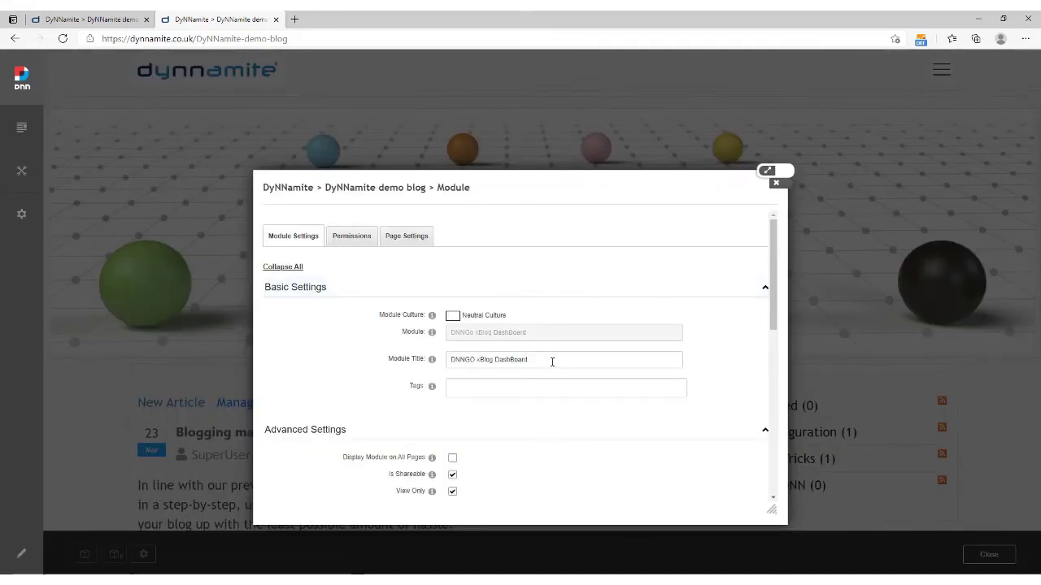
# Step: Retitle the module 'Categories' and give it the Host: DyNNamite - H2-standard container
pyautogui.tripleClick(552, 362)
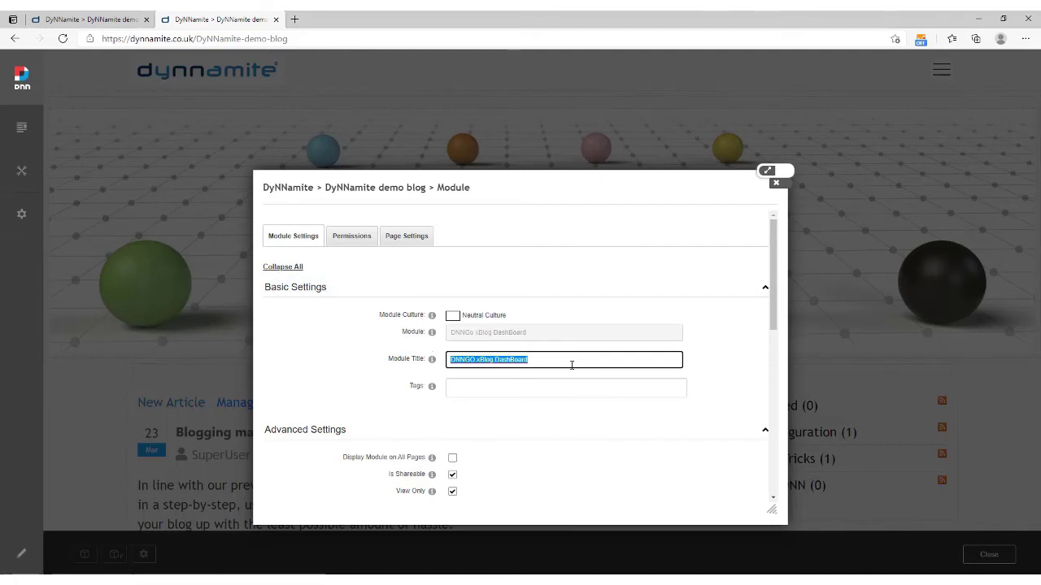
pyautogui.write('Categories')
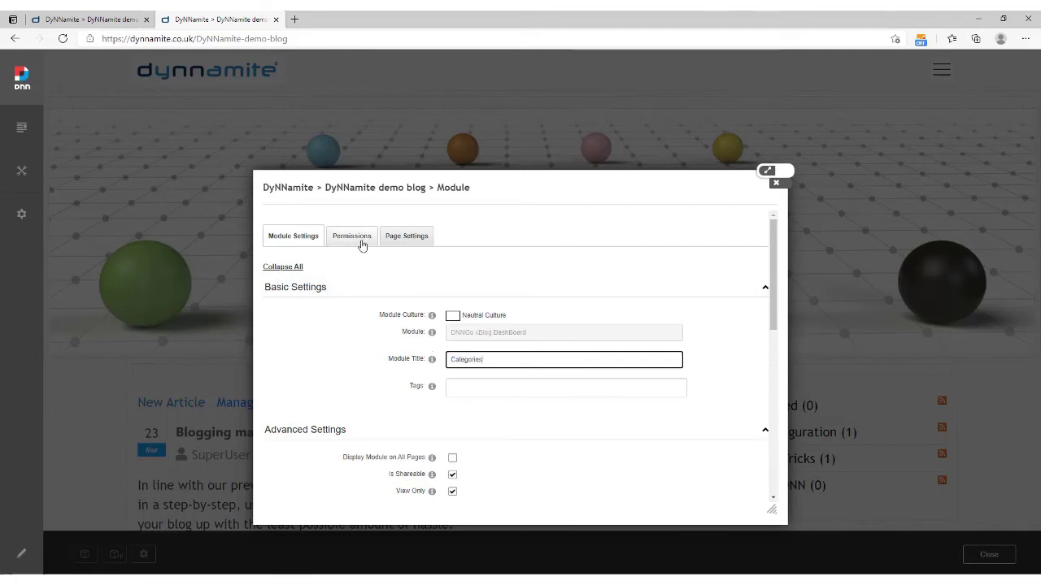
pyautogui.click(401, 237)
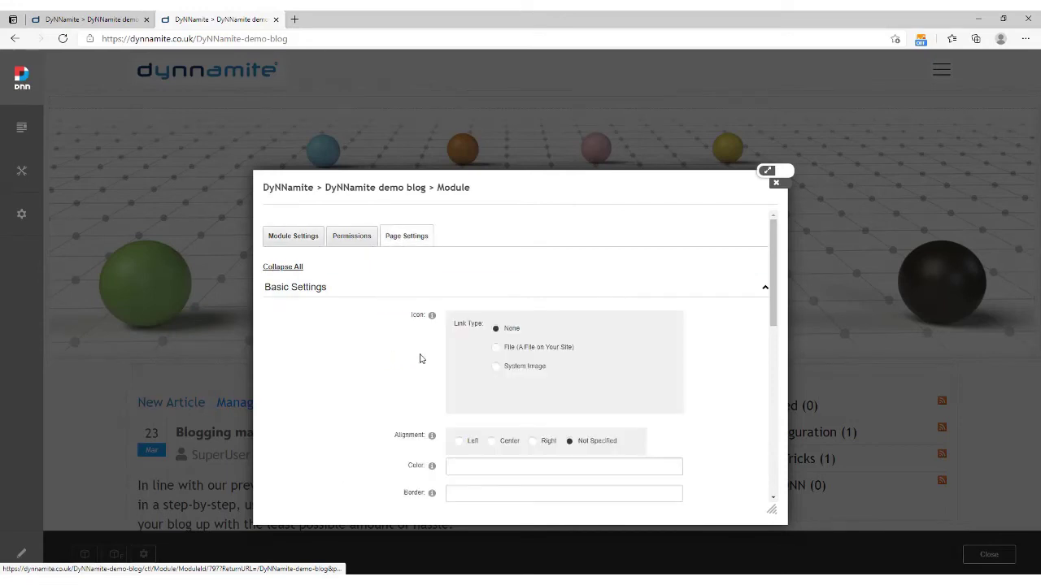
pyautogui.scroll(-3, 420, 358)
pyautogui.scroll(-2, 479, 404)
pyautogui.click(479, 401)
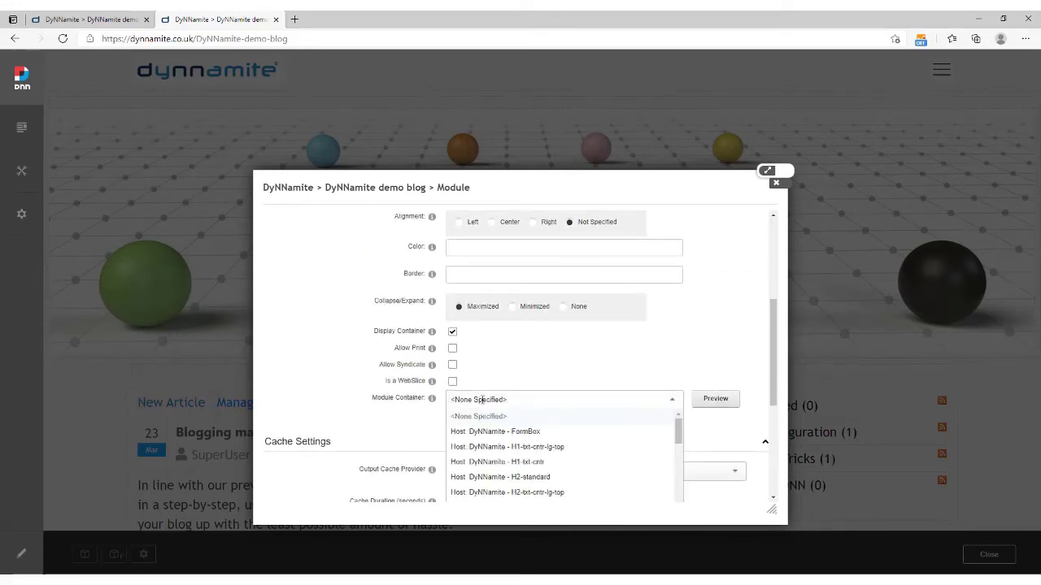
pyautogui.click(527, 477)
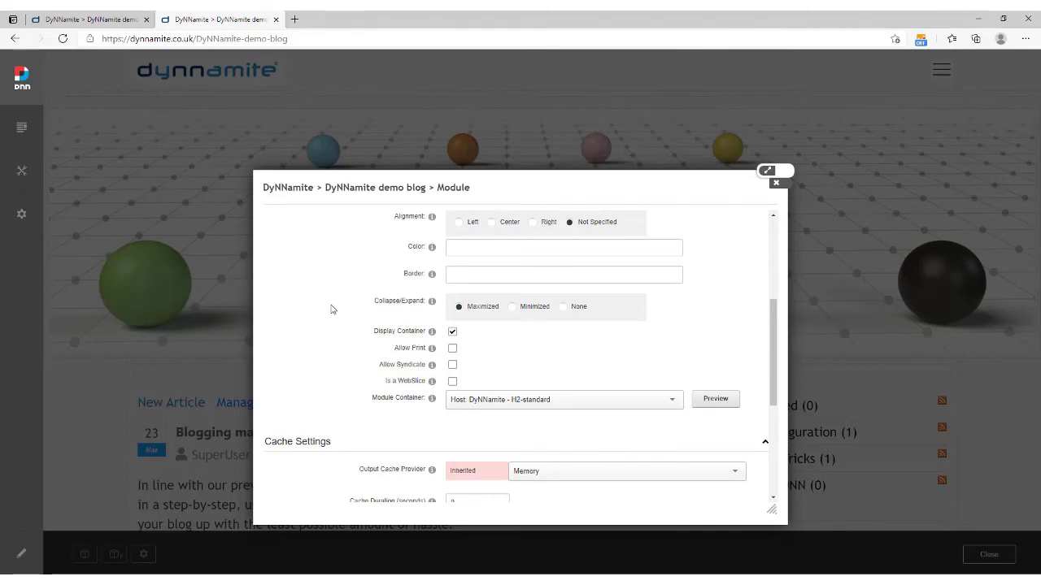
pyautogui.scroll(-1, 331, 309)
pyautogui.scroll(3, 331, 309)
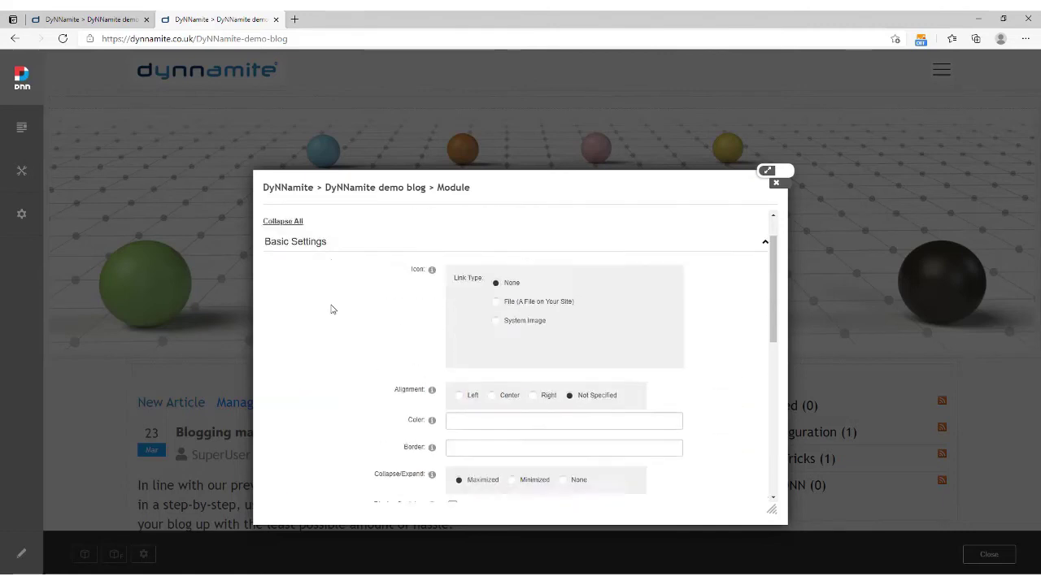
# Step: Paste the 35px top-margin style block into the module Header and save the settings
pyautogui.click(301, 237)
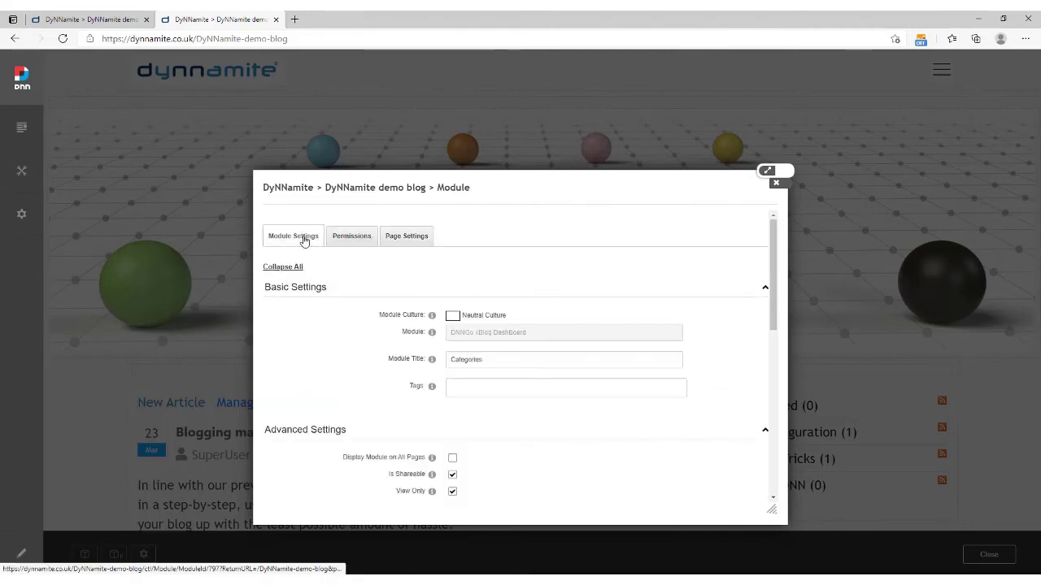
pyautogui.scroll(-3, 343, 323)
pyautogui.scroll(-2, 343, 323)
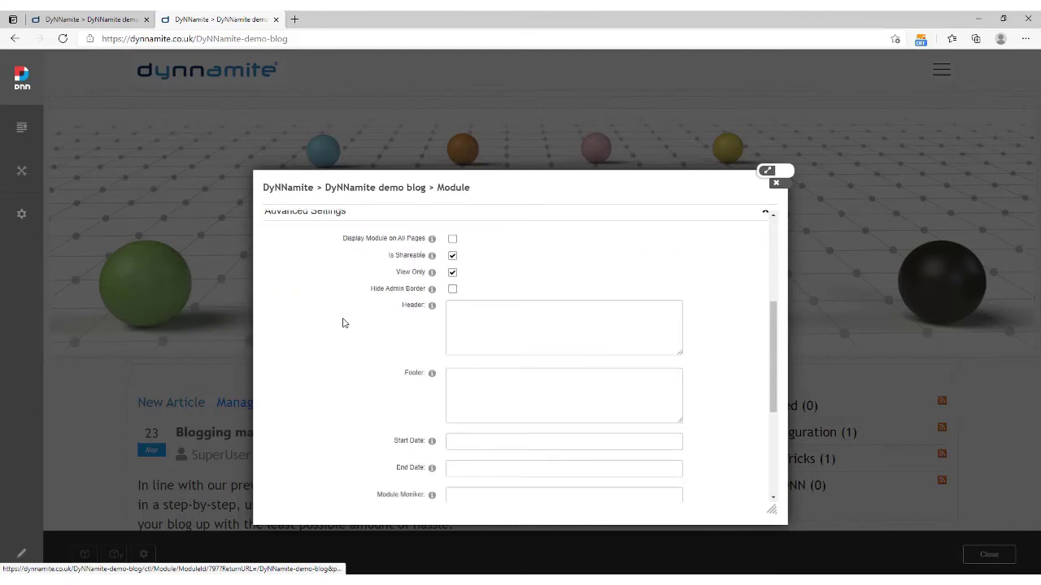
pyautogui.click(499, 307)
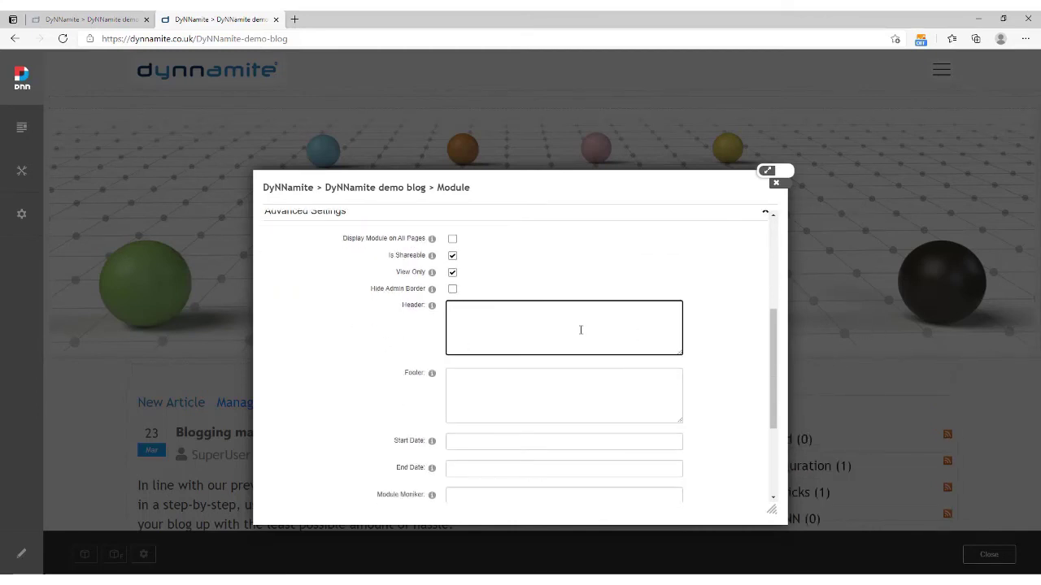
pyautogui.write('<style> .DnnModule-797 { margin-top:35px;} </style>')
pyautogui.scroll(-1, 464, 409)
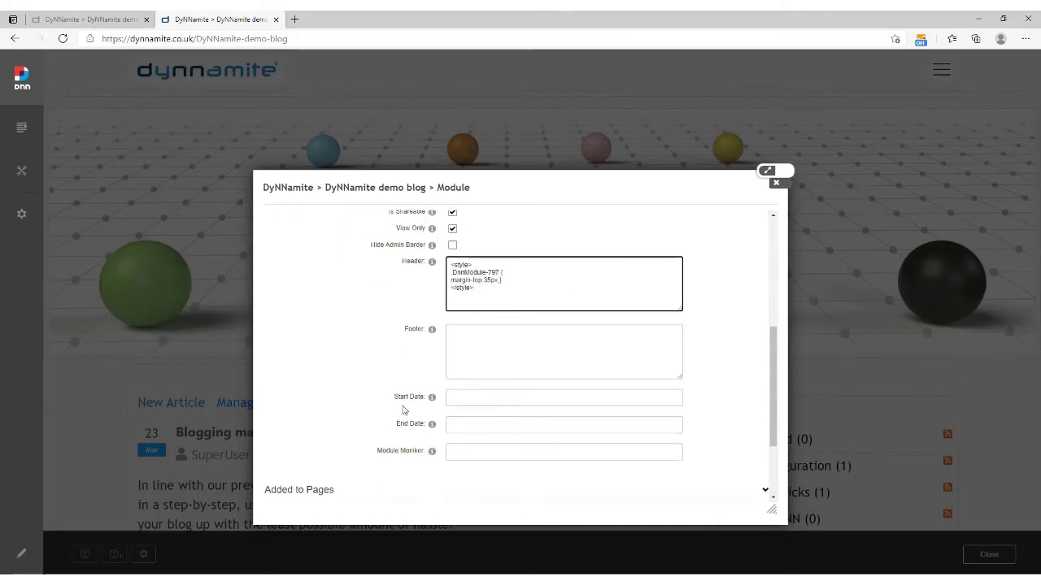
pyautogui.scroll(-3, 374, 411)
pyautogui.click(284, 417)
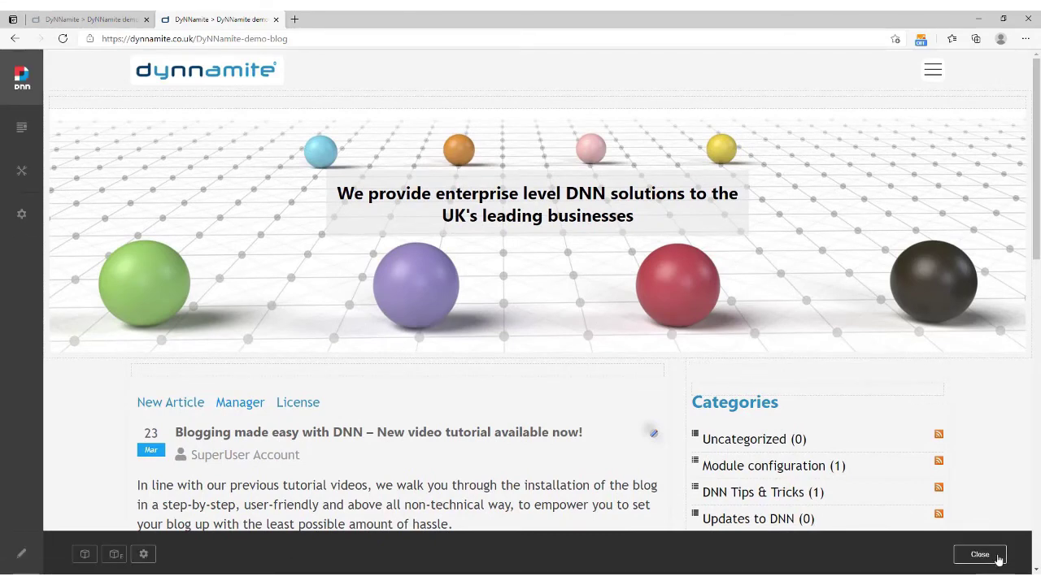
# Step: Exit page edit mode and scroll through the full blog article
pyautogui.click(979, 554)
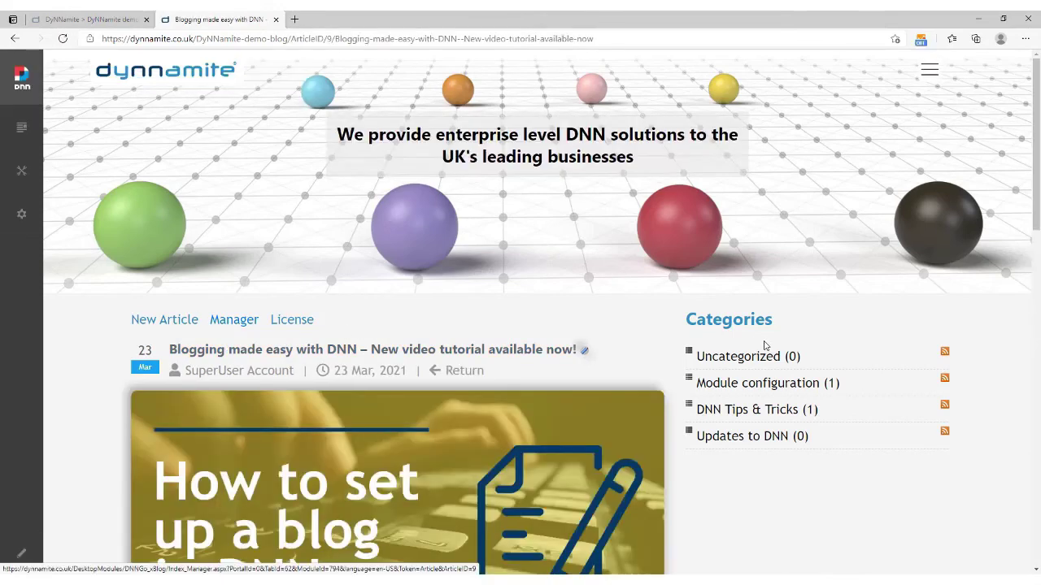
pyautogui.scroll(-4, 478, 371)
pyautogui.scroll(-5, 479, 374)
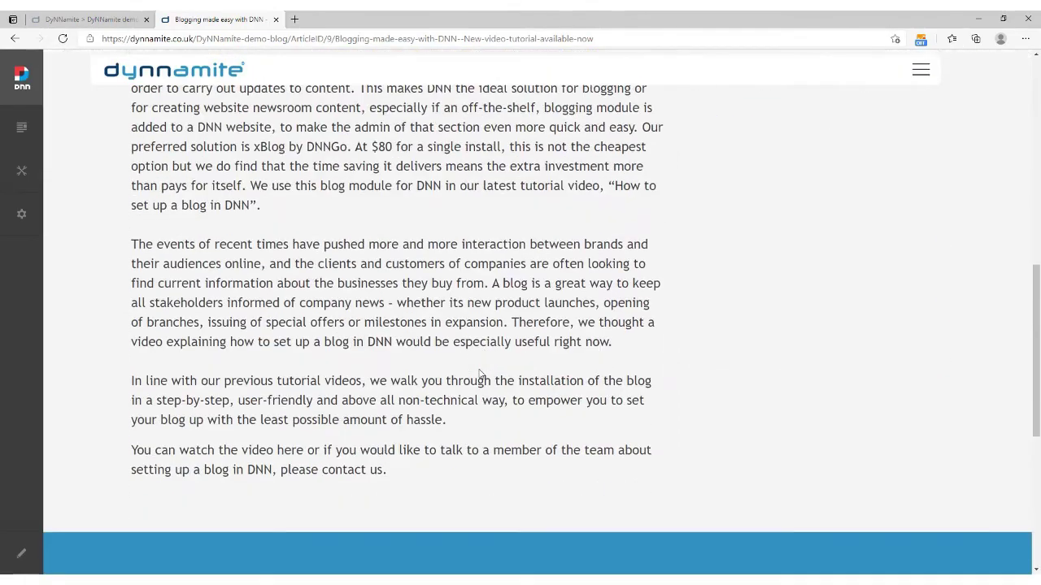
pyautogui.scroll(-2, 480, 374)
pyautogui.scroll(1, 480, 374)
pyautogui.scroll(-2, 479, 374)
pyautogui.scroll(-3, 479, 374)
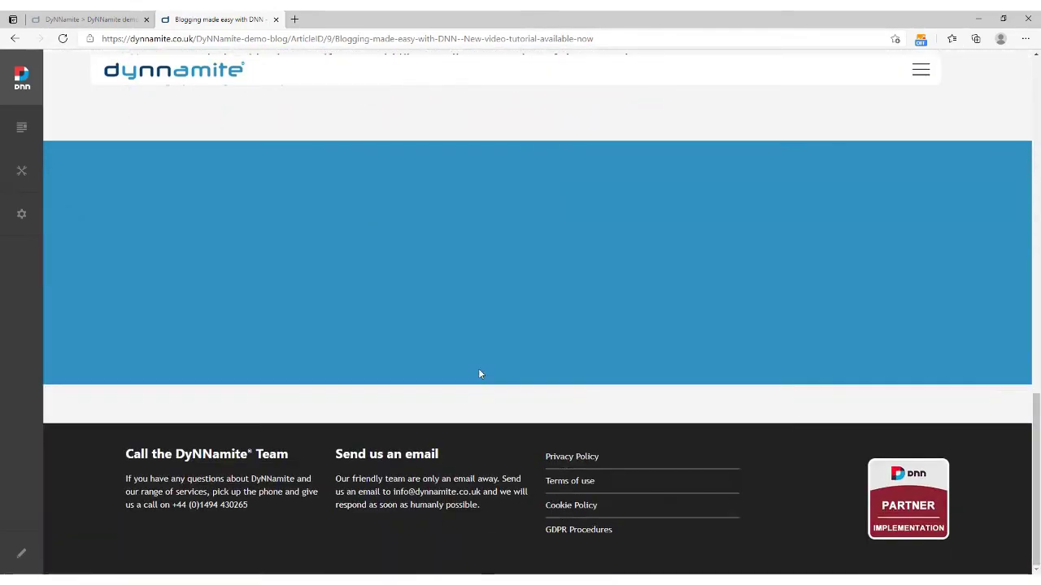
pyautogui.scroll(3, 479, 374)
pyautogui.scroll(3, 479, 374)
pyautogui.scroll(5, 479, 374)
pyautogui.scroll(2, 480, 374)
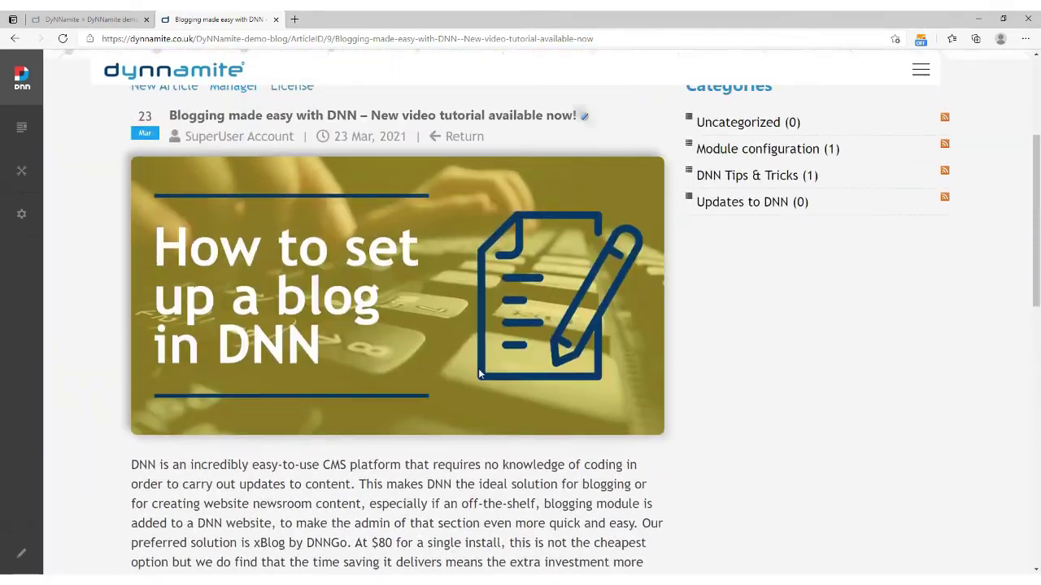
pyautogui.scroll(3, 480, 374)
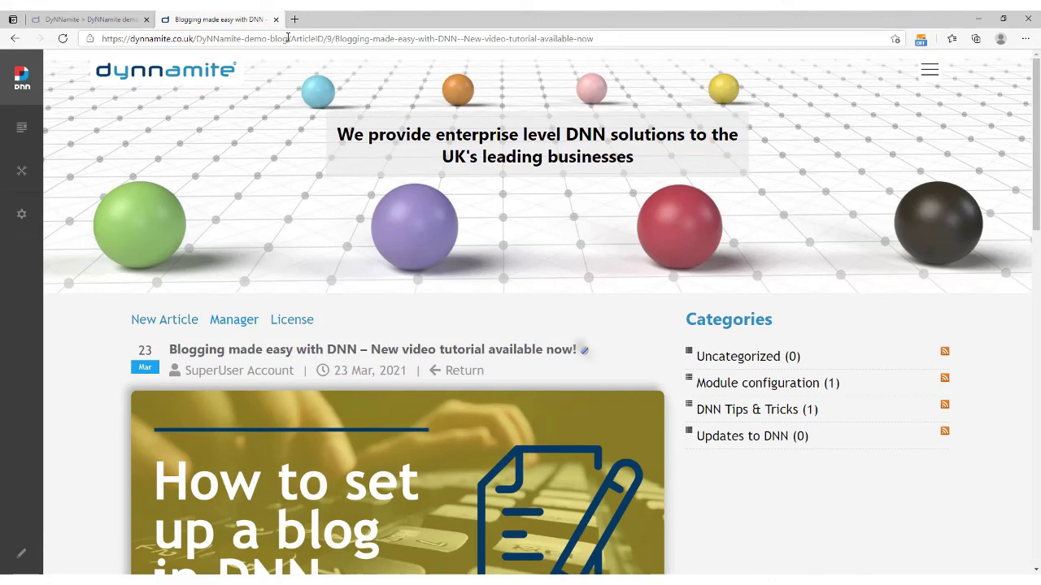
# Step: Trim the address back to /DyNNamite-demo-blog to reload the blog listing
pyautogui.moveTo(288, 38); pyautogui.dragTo(668, 41)
pyautogui.press('BackSpace')
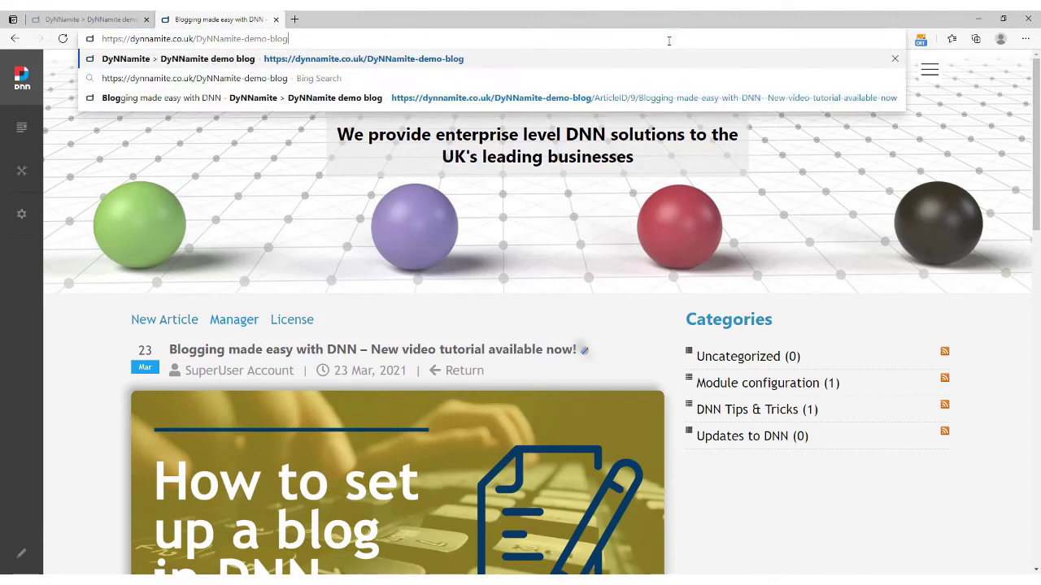
pyautogui.press('Return')
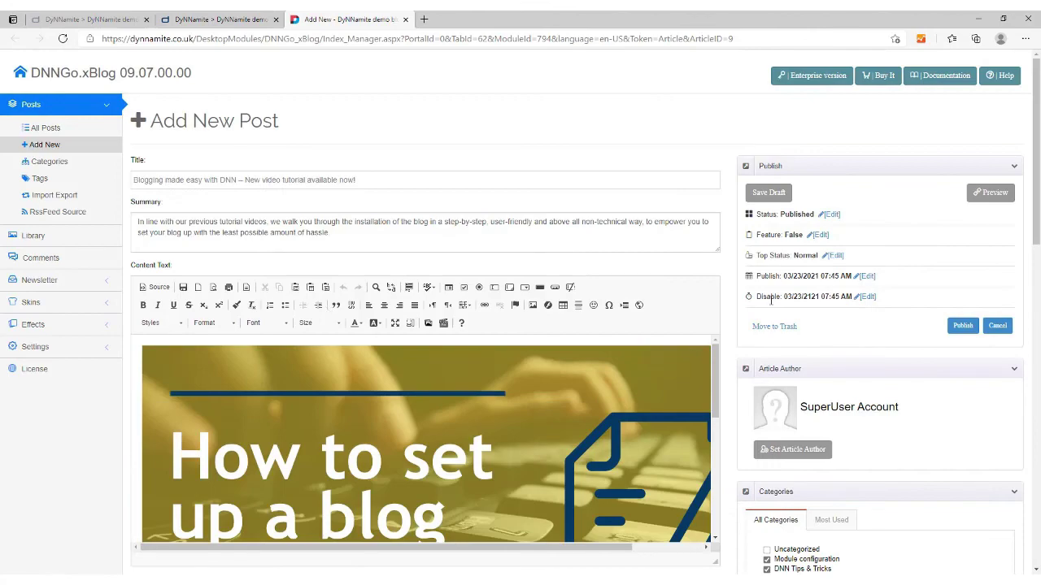
# Step: Set the set-blog-yellow picture as the article's featured image
pyautogui.scroll(-2, 830, 321)
pyautogui.scroll(-2, 830, 321)
pyautogui.scroll(-2, 830, 321)
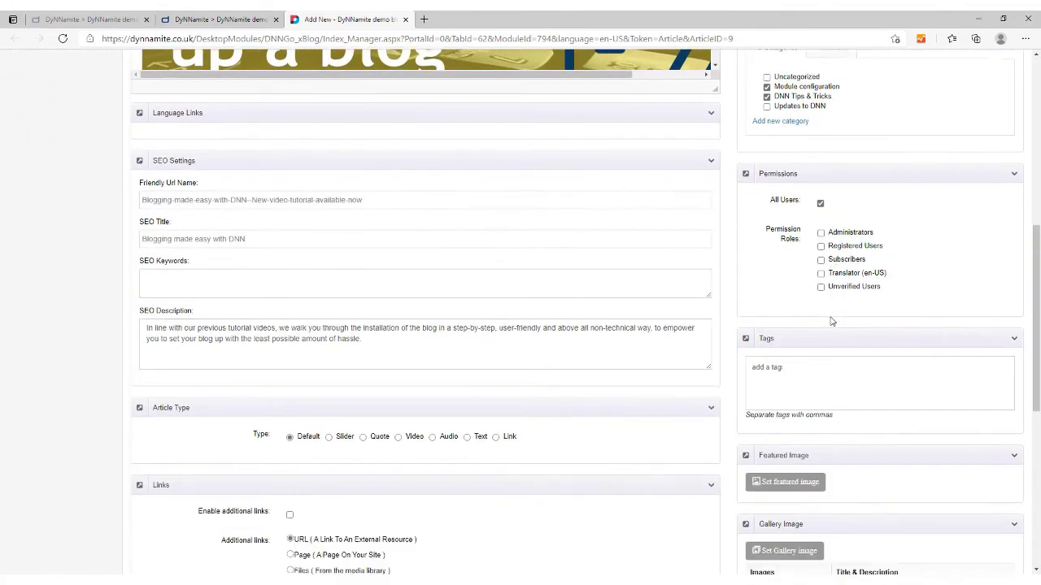
pyautogui.scroll(-1, 830, 321)
pyautogui.scroll(-1, 831, 321)
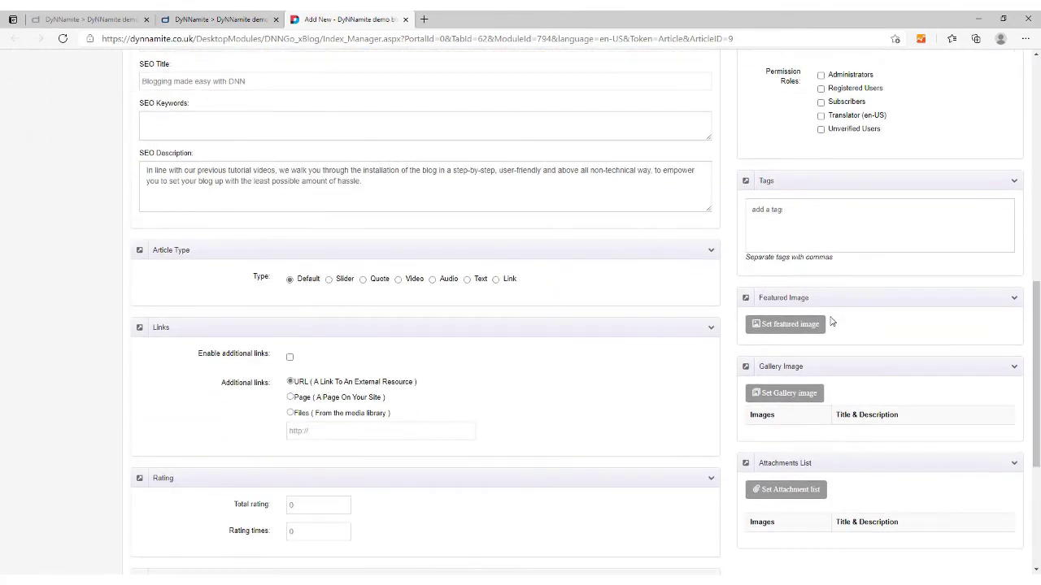
pyautogui.scroll(-1, 830, 321)
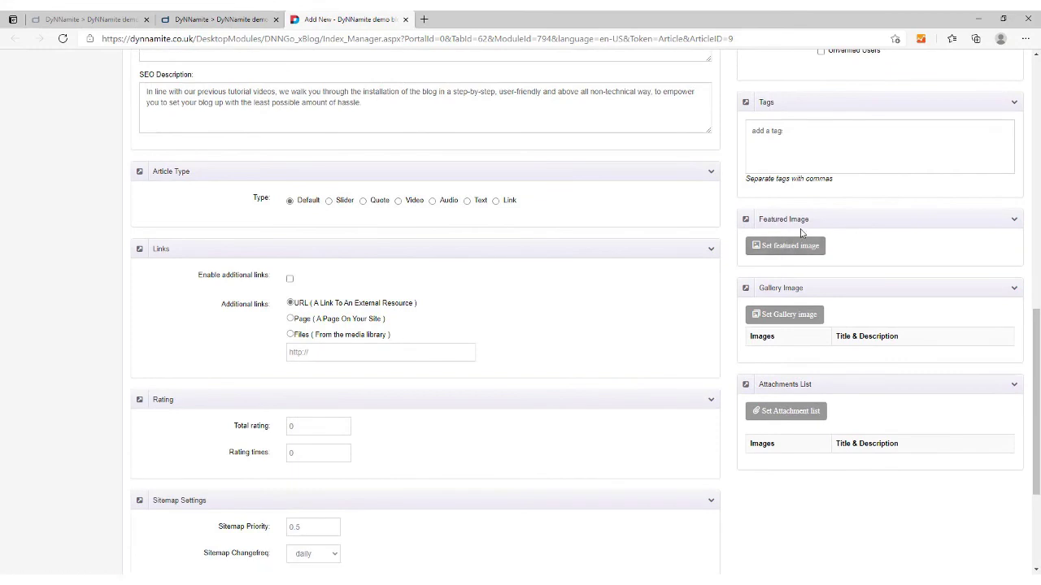
pyautogui.click(782, 248)
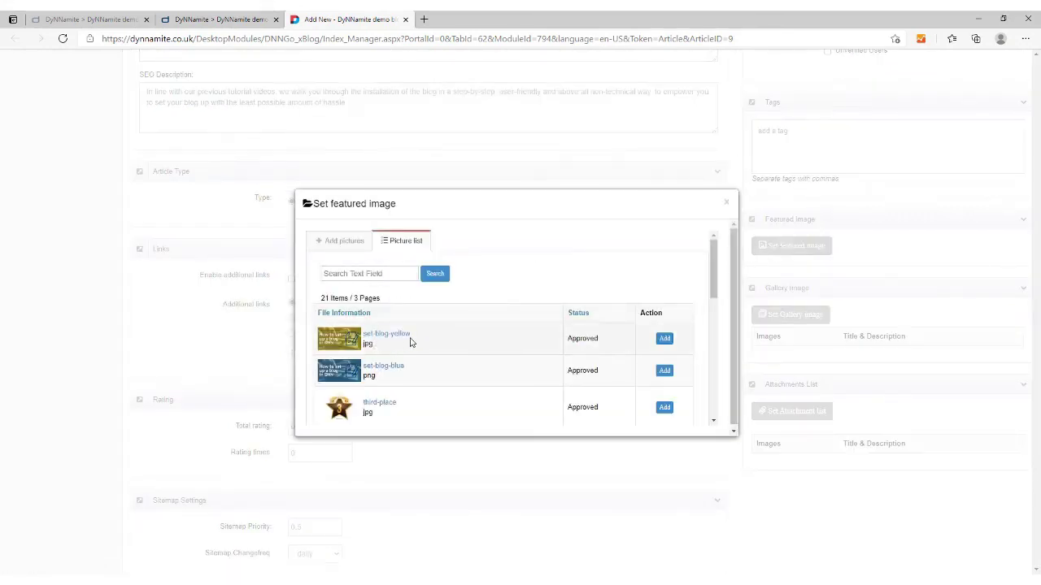
pyautogui.click(665, 339)
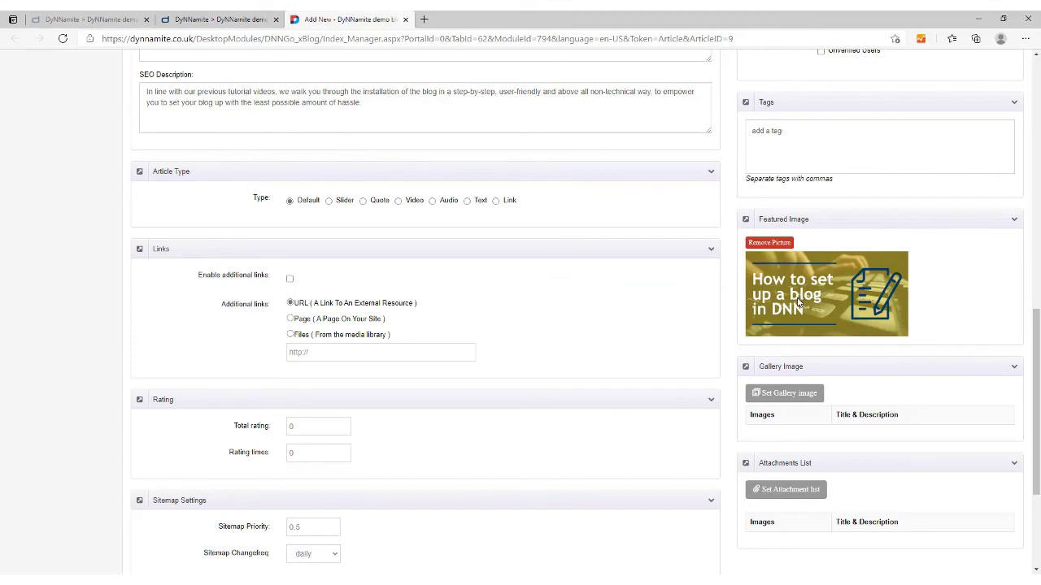
# Step: Publish the updated Blogging made easy with DNN article
pyautogui.scroll(2, 798, 302)
pyautogui.scroll(2, 797, 302)
pyautogui.scroll(2, 798, 302)
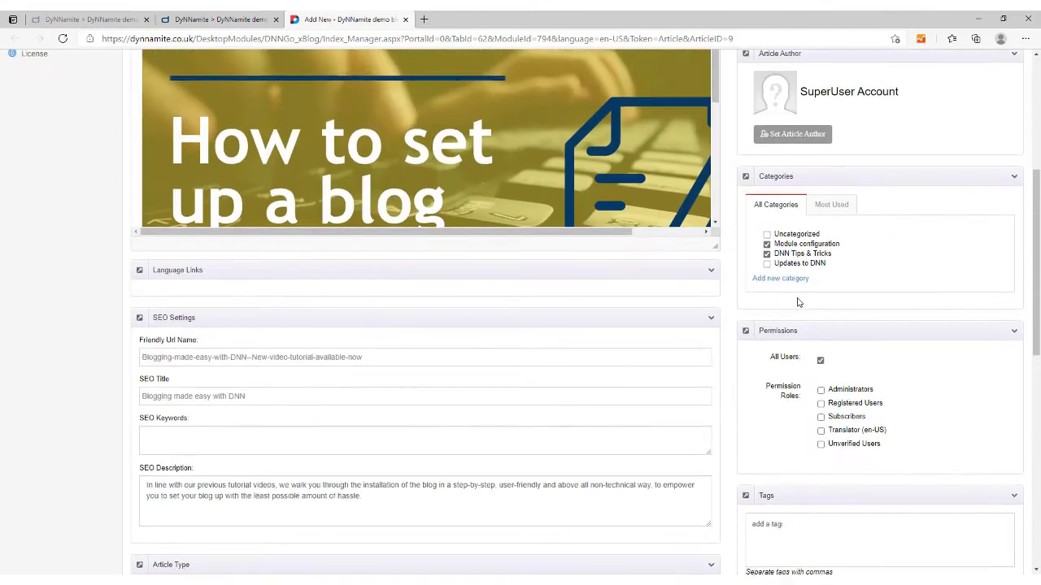
pyautogui.scroll(3, 797, 302)
pyautogui.scroll(1, 798, 302)
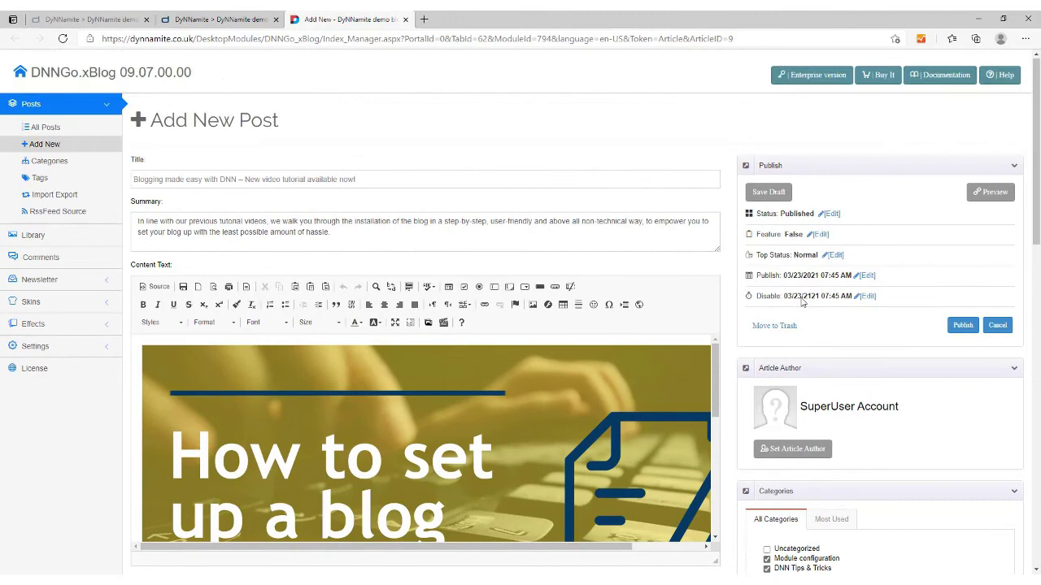
pyautogui.click(962, 326)
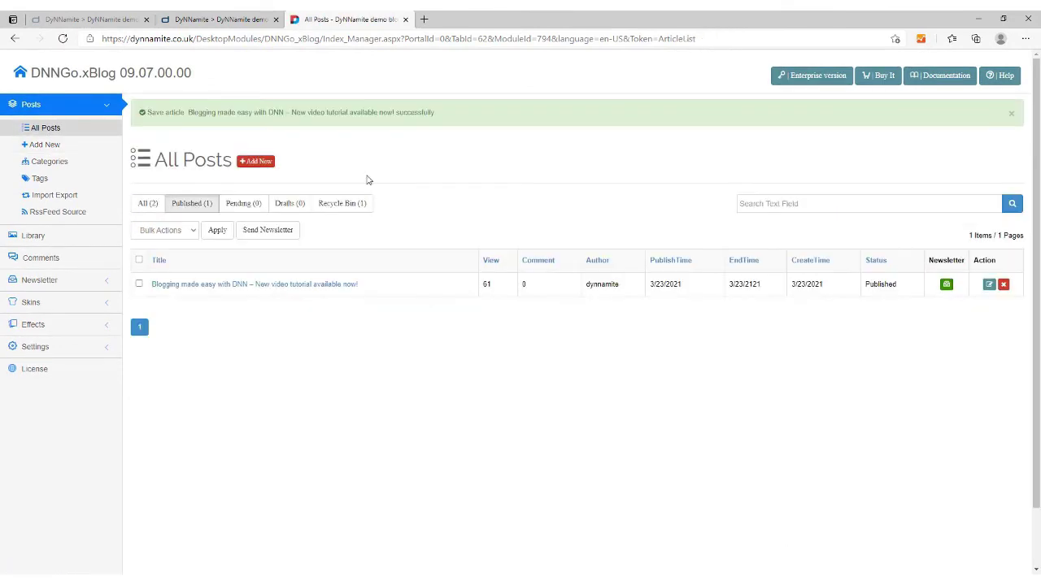
# Step: Check the demo blog's new featured banner, then sign out via the /?ctl=logoff address
pyautogui.click(21, 77)
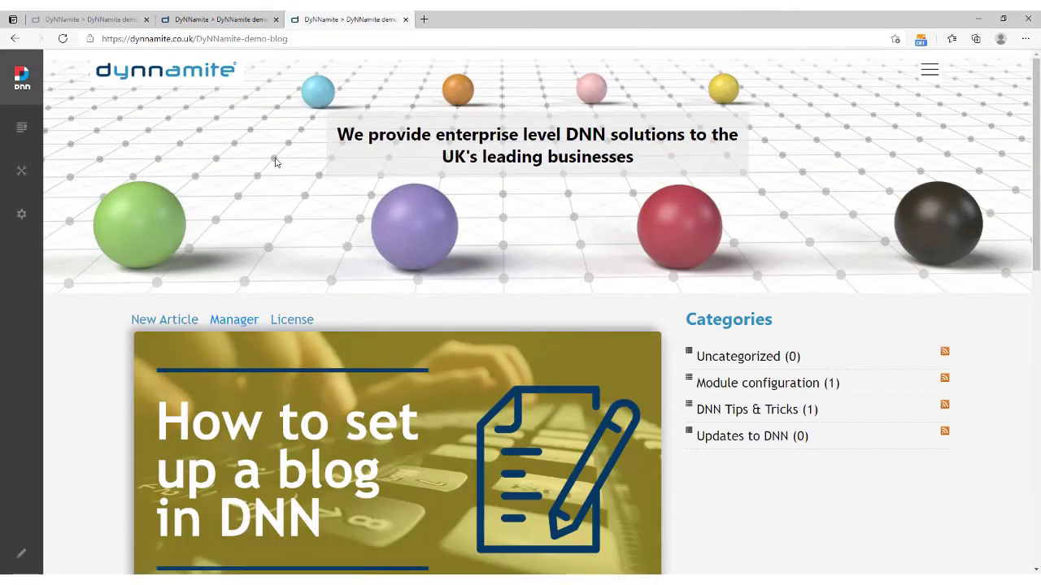
pyautogui.moveTo(288, 38); pyautogui.dragTo(203, 39)
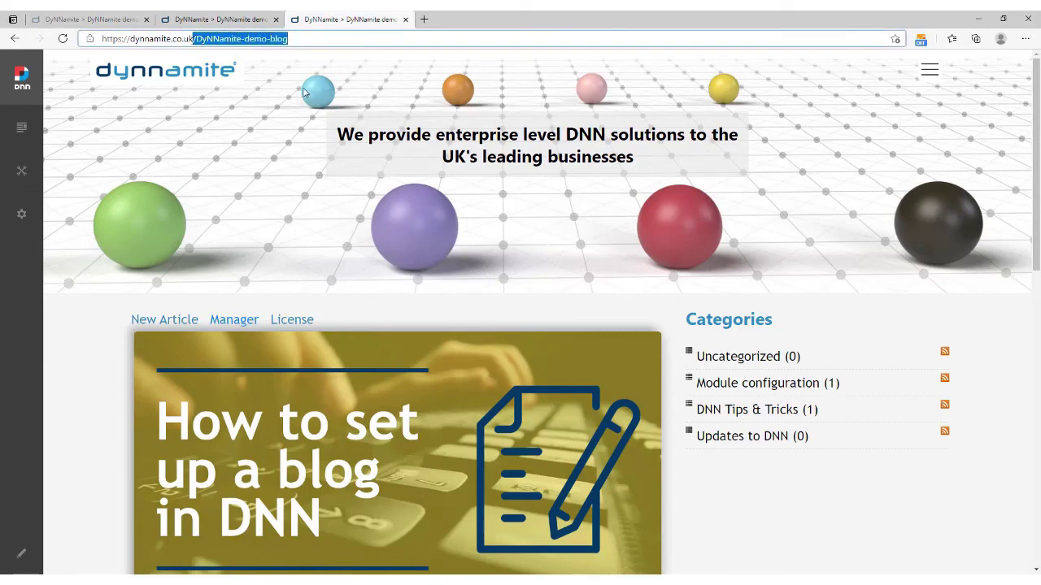
pyautogui.write('/?ct')
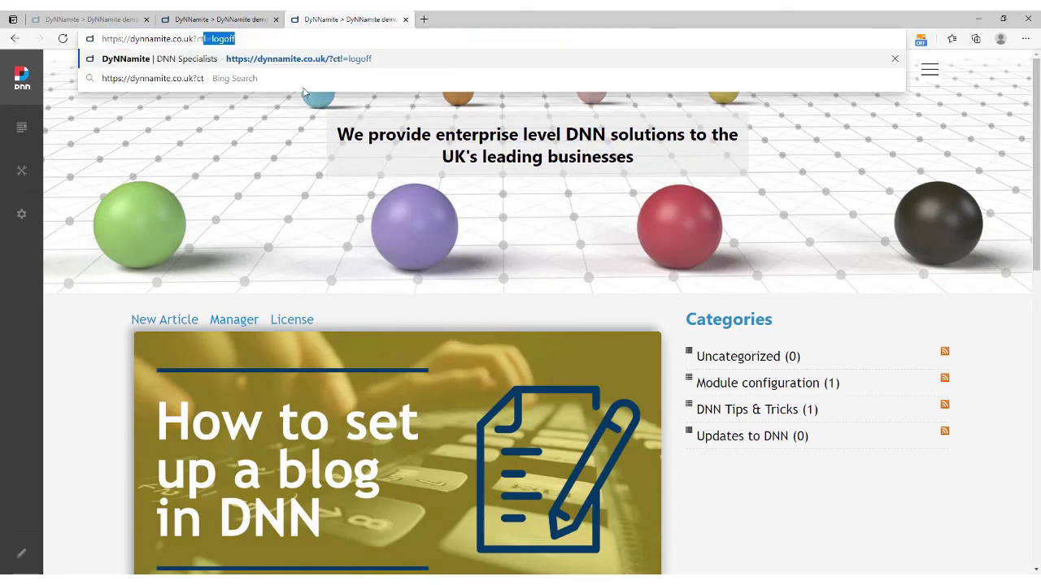
pyautogui.write('l=logoff')
pyautogui.press('Return')
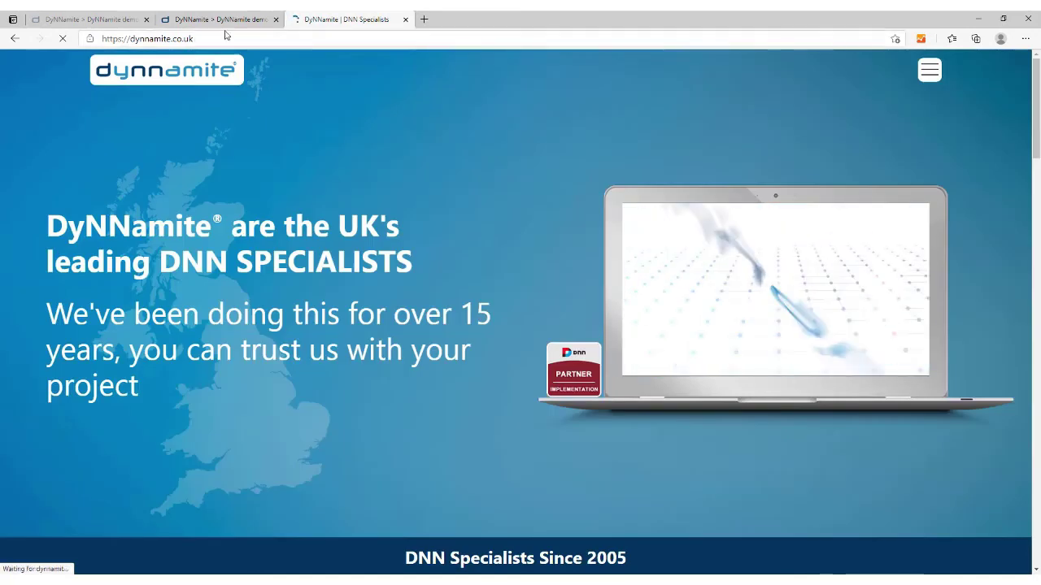
# Step: Go to the DyNNamite demo blog via the address bar suggestion
pyautogui.click(208, 39)
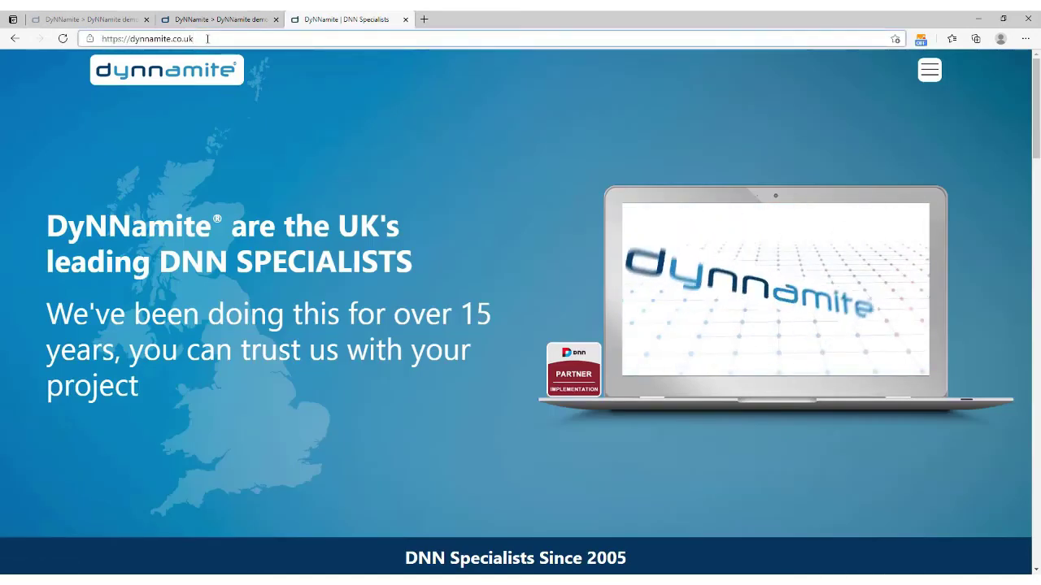
pyautogui.write('/d')
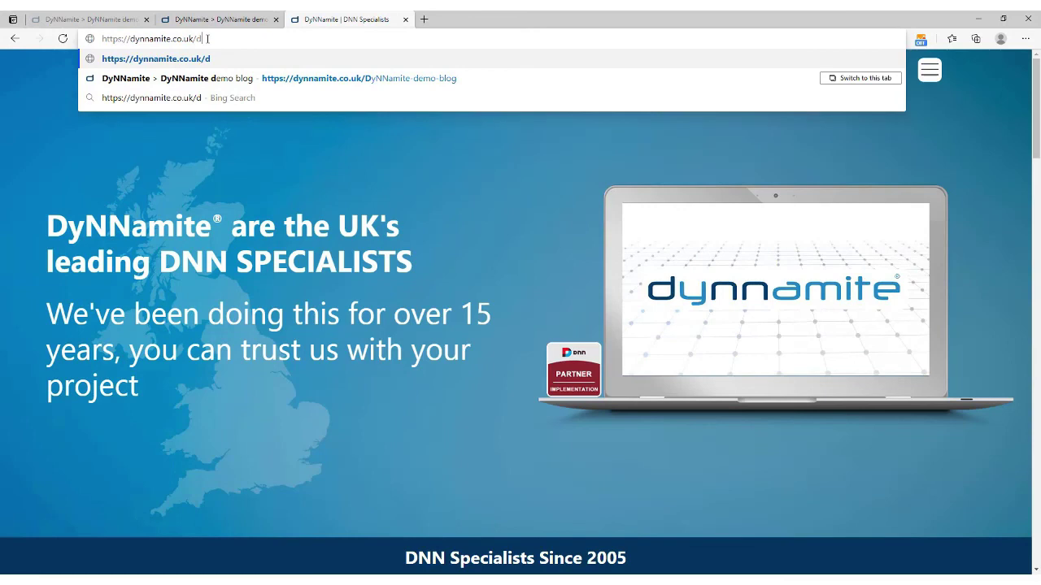
pyautogui.write('y')
pyautogui.click(293, 76)
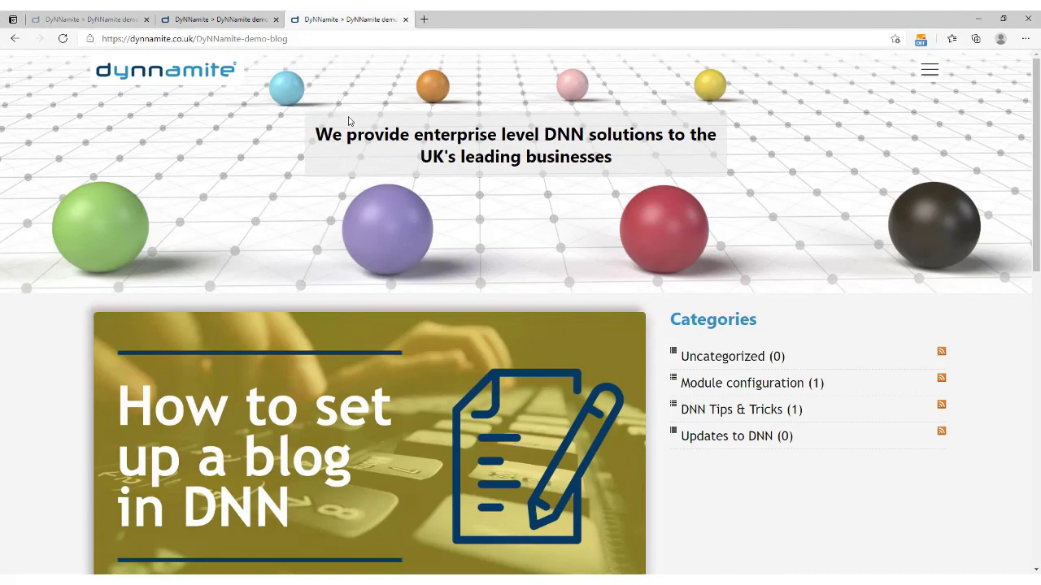
# Step: Scroll the blog listing and open the Blogging made easy with DNN post via Read More
pyautogui.scroll(-2, 348, 120)
pyautogui.scroll(-2, 348, 120)
pyautogui.scroll(-1, 348, 120)
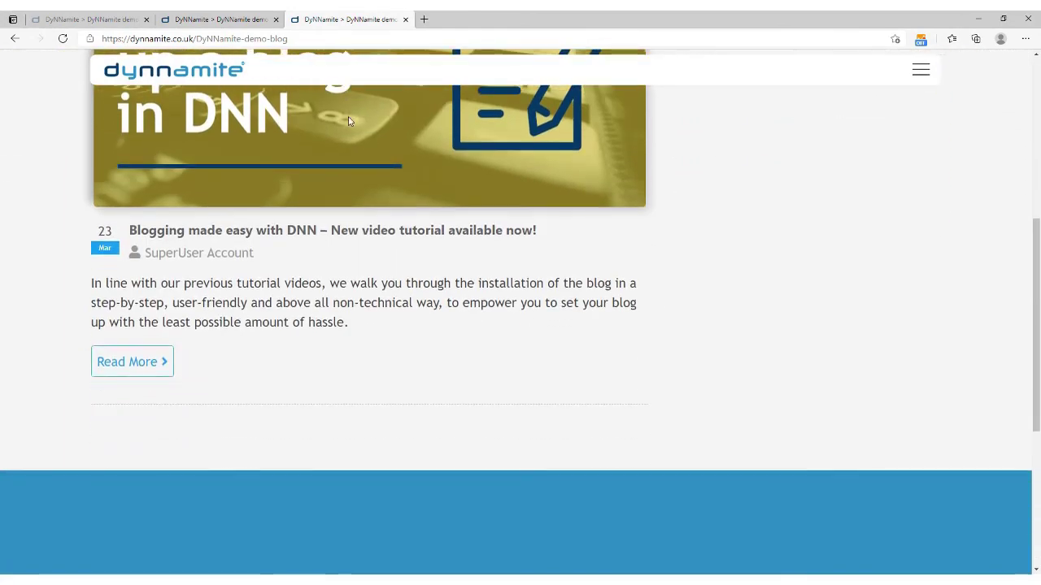
pyautogui.scroll(1, 345, 128)
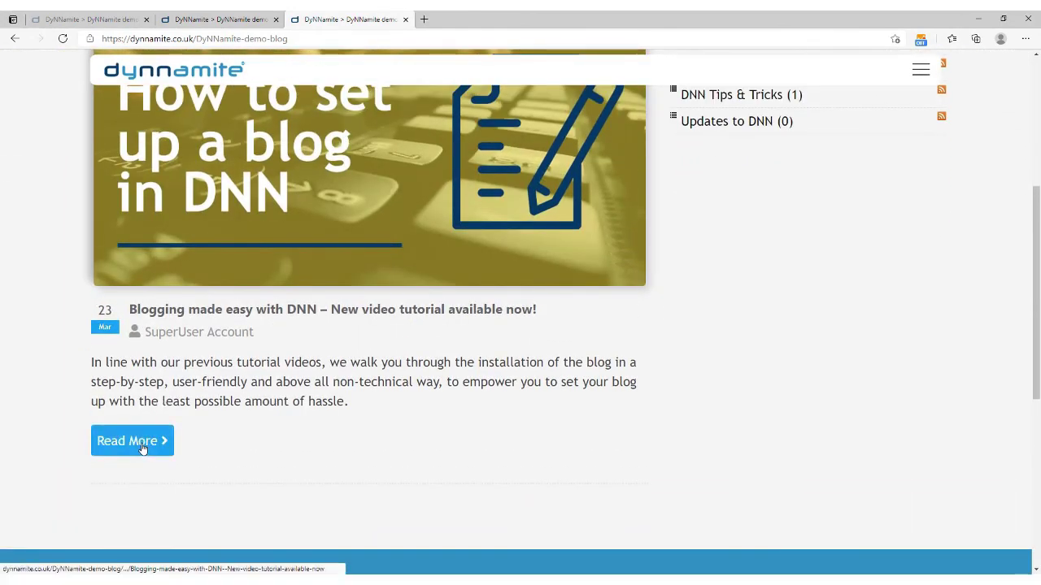
pyautogui.scroll(2, 140, 447)
pyautogui.scroll(2, 140, 447)
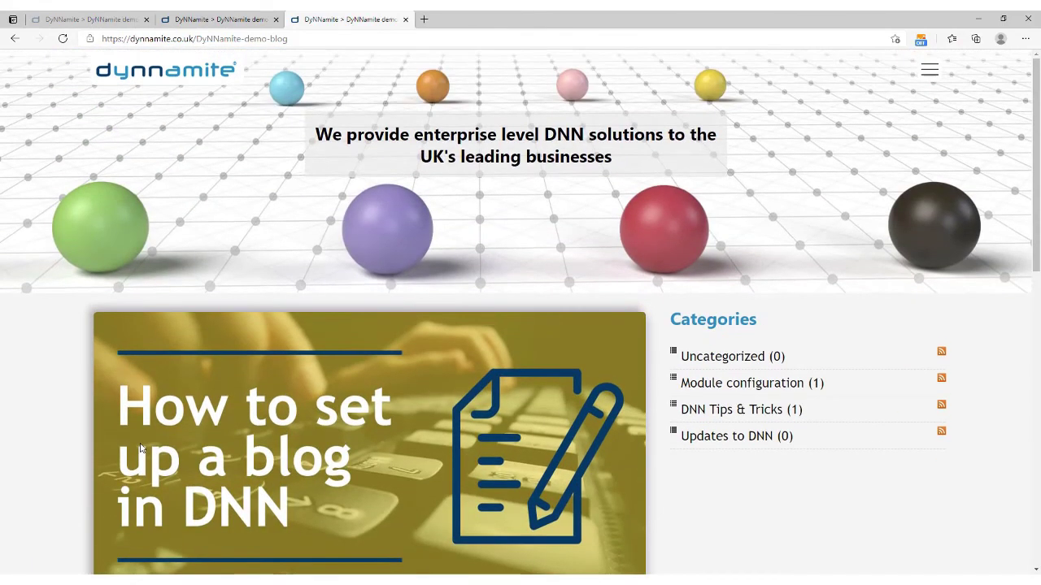
pyautogui.scroll(-1, 140, 447)
pyautogui.scroll(-2, 140, 451)
pyautogui.scroll(-1, 143, 452)
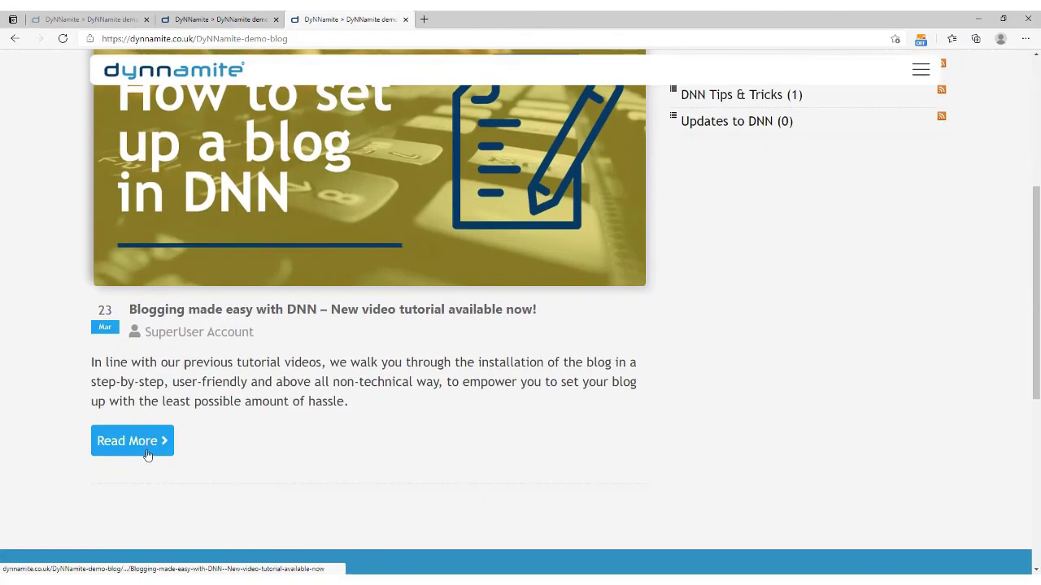
pyautogui.click(148, 442)
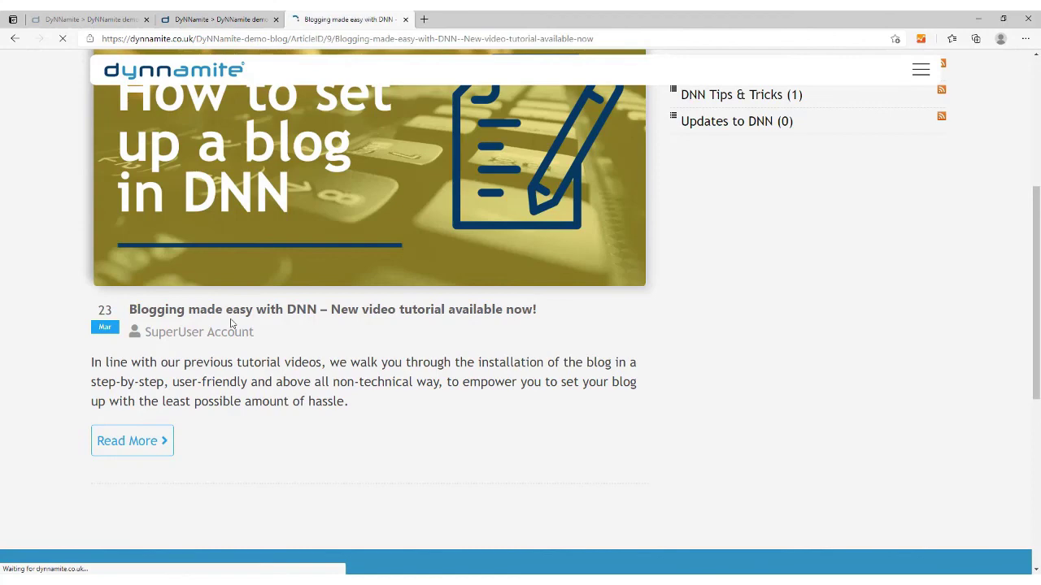